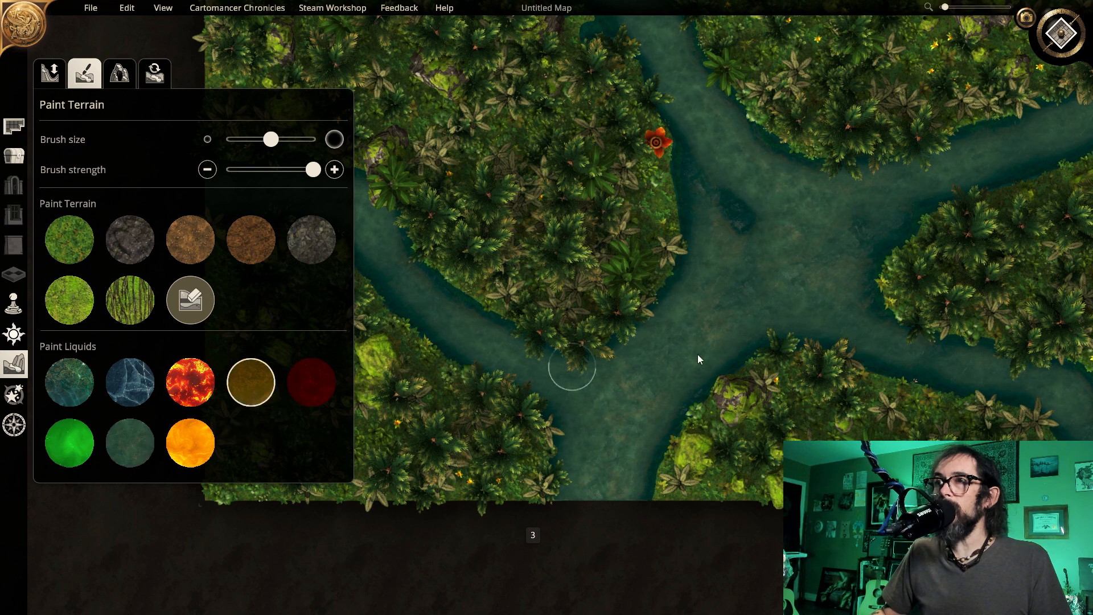
# Fill the river with Muddy Water, compare it with the dark green water, and settle on Muddy Water
pyautogui.click(698, 354)
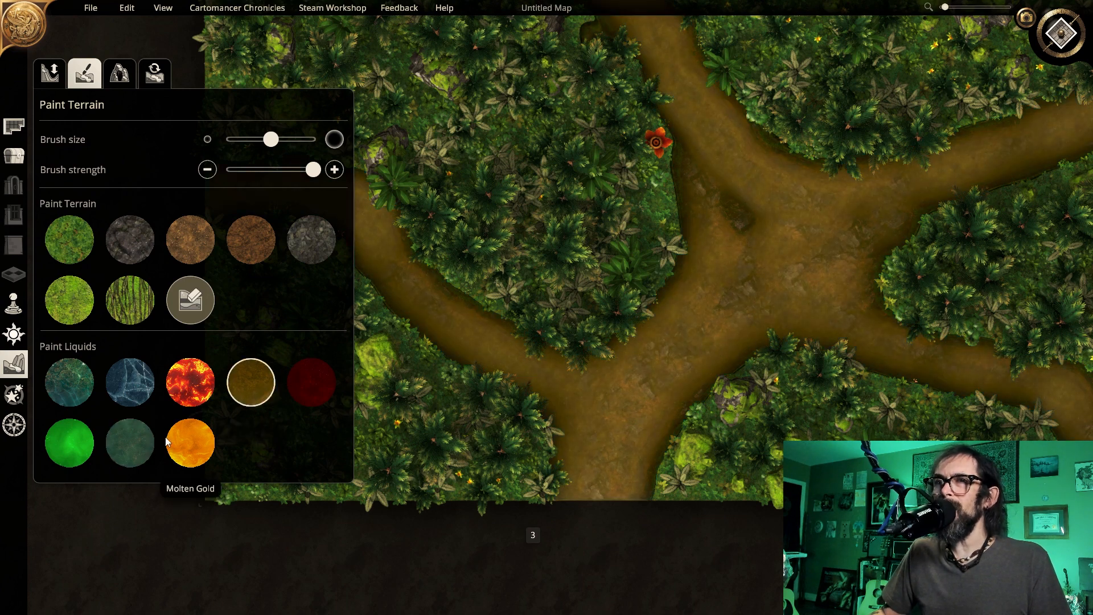
pyautogui.click(138, 443)
pyautogui.click(699, 354)
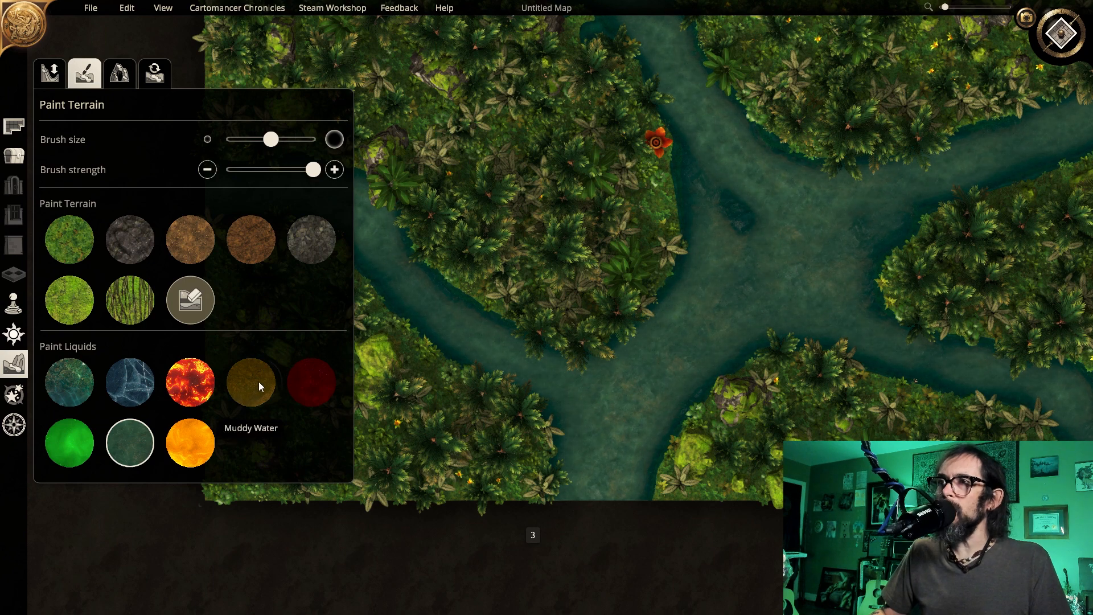
pyautogui.click(259, 382)
pyautogui.click(709, 330)
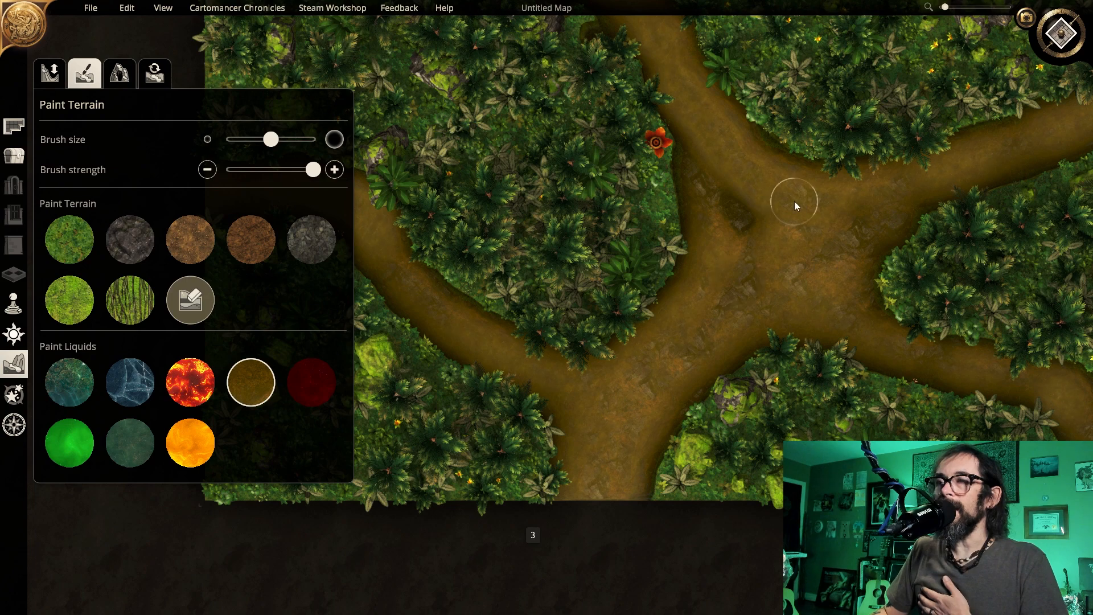
# Set the map's lighting to sunset and show its detailed light settings
pyautogui.moveTo(986, 181); pyautogui.dragTo(740, 339, button='right')
pyautogui.moveTo(559, 296); pyautogui.dragTo(664, 201, button='right')
pyautogui.moveTo(665, 259); pyautogui.dragTo(729, 172, button='right')
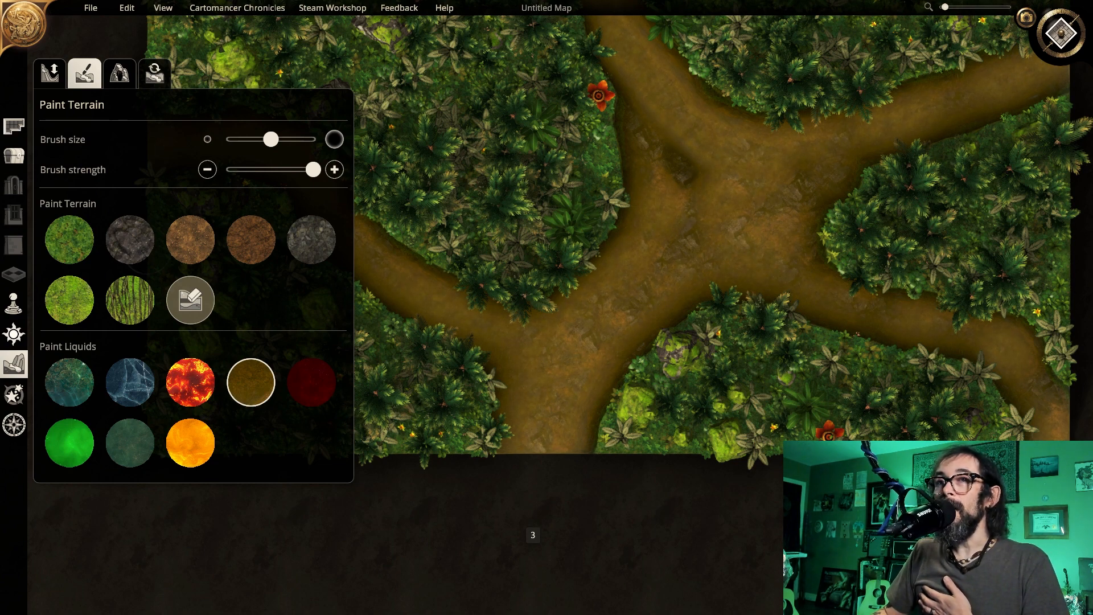
pyautogui.click(13, 335)
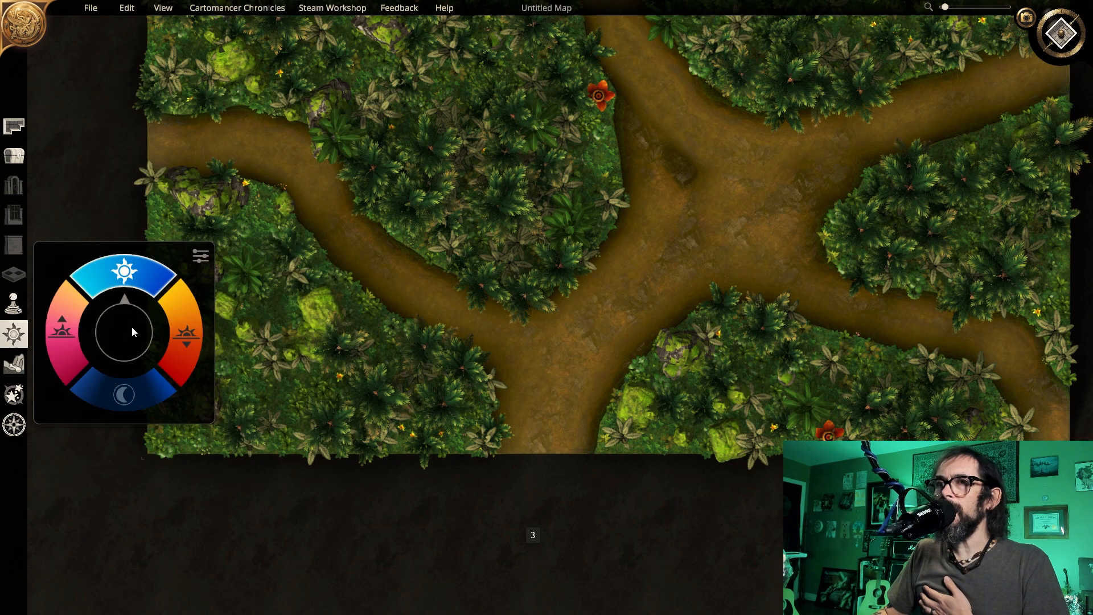
pyautogui.click(180, 337)
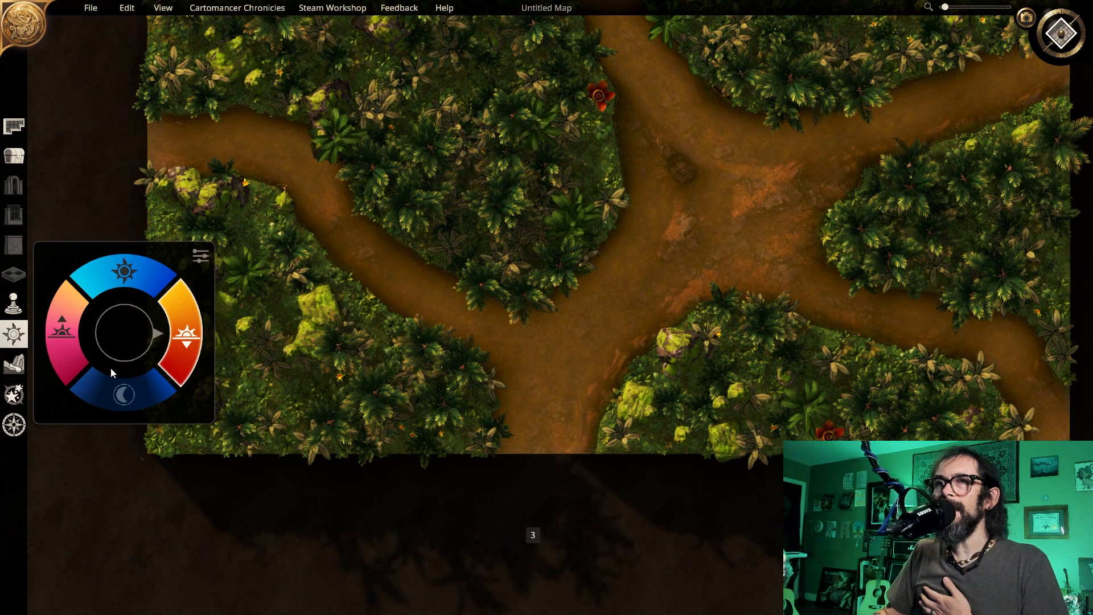
pyautogui.click(199, 258)
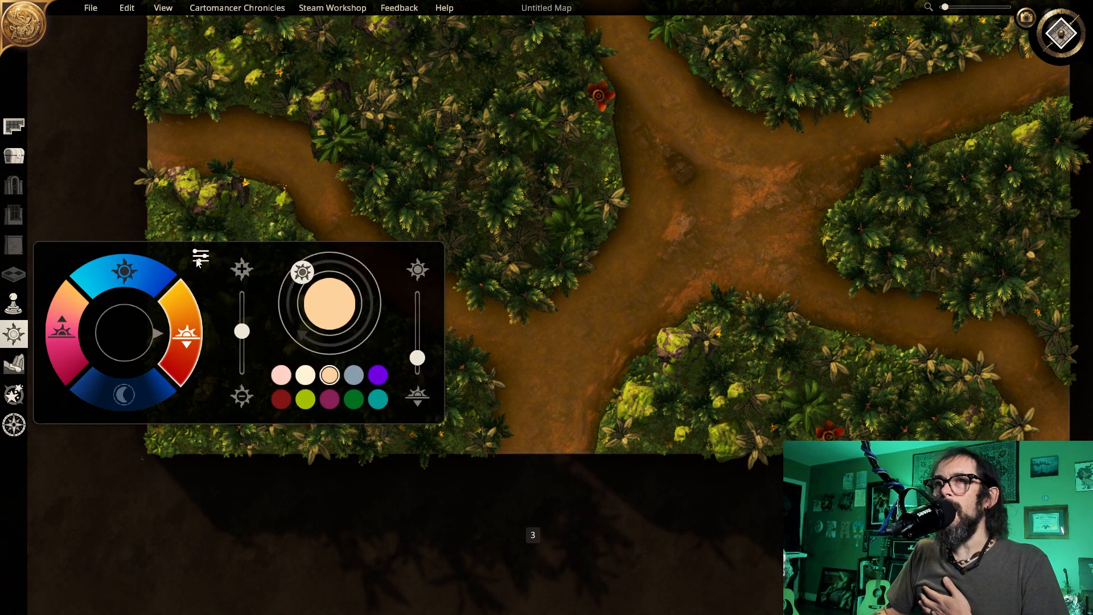
# Tint the sunset light yellow-green, lower its intensity, and rotate its direction slightly
pyautogui.click(307, 400)
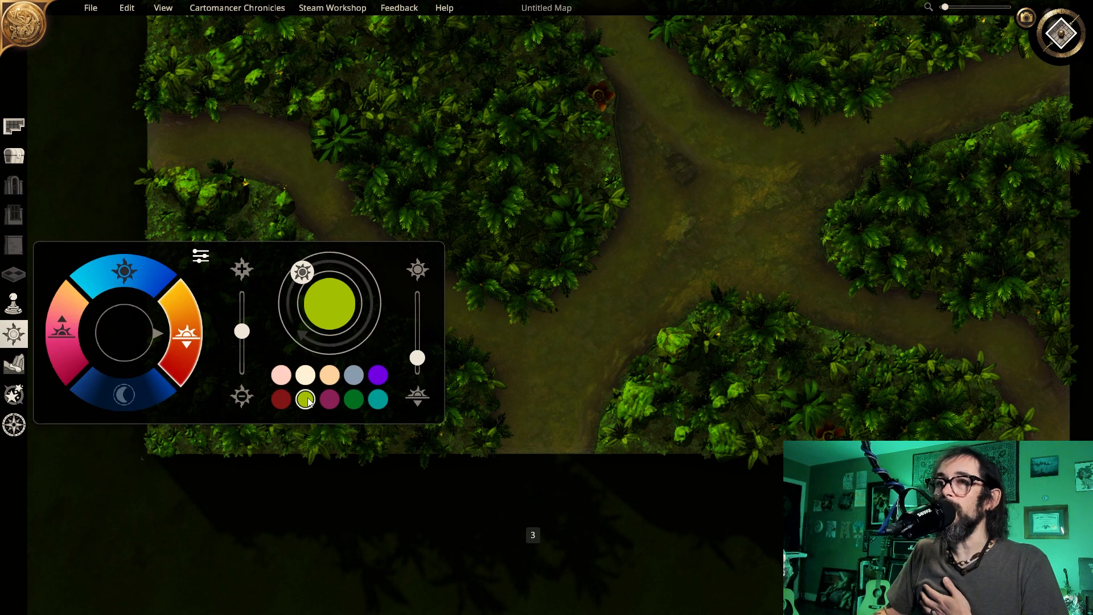
pyautogui.click(354, 400)
pyautogui.click(306, 401)
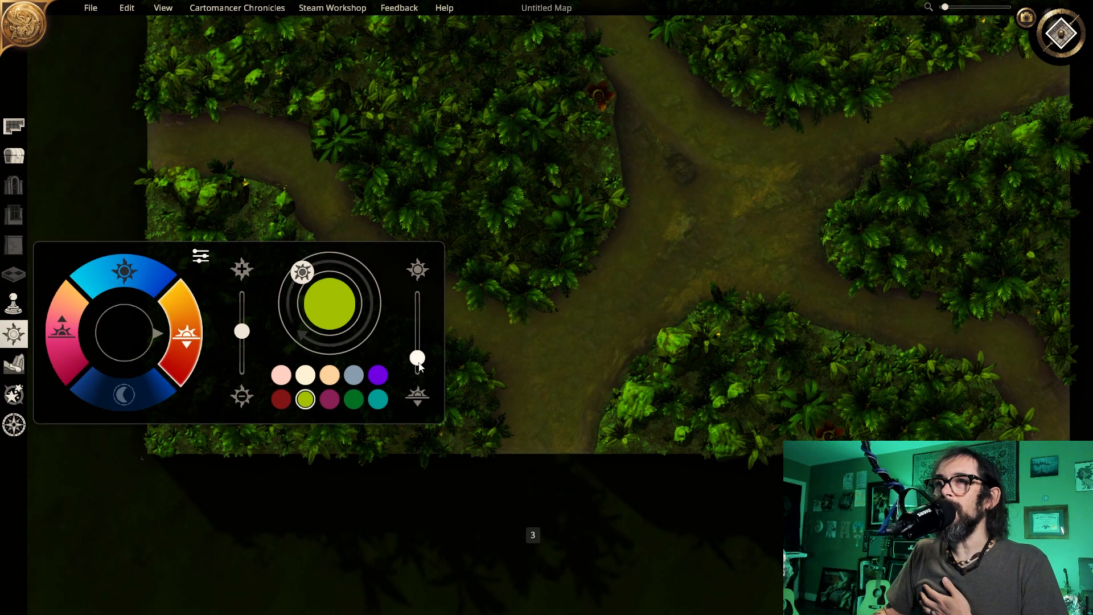
pyautogui.moveTo(241, 339); pyautogui.dragTo(248, 346)
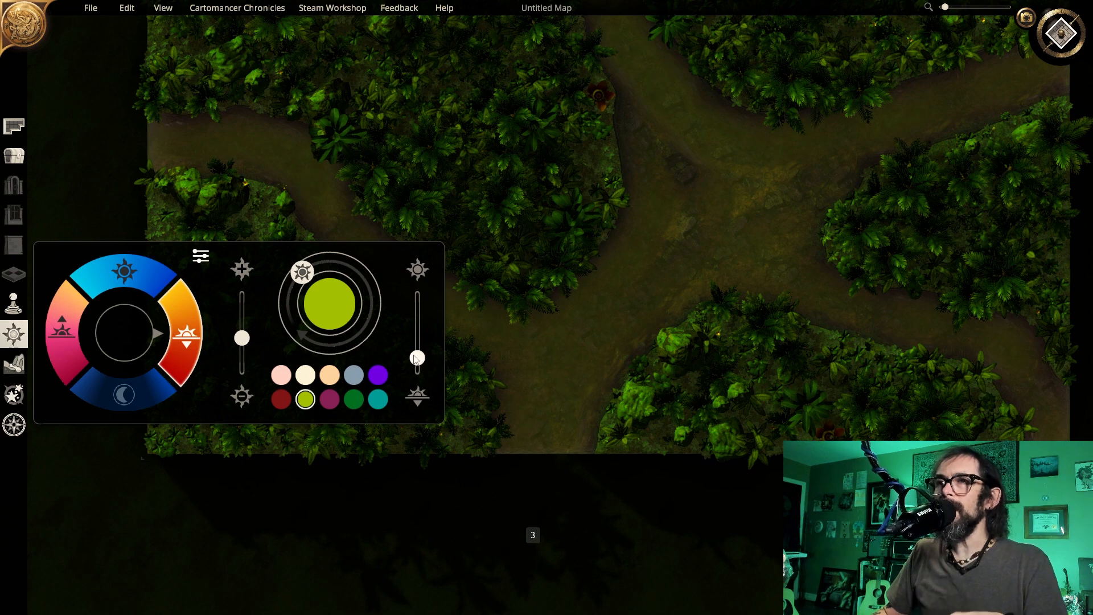
pyautogui.moveTo(415, 357)
pyautogui.mouseDown()
pyautogui.moveTo(416, 368)
pyautogui.moveTo(416, 290)
pyautogui.moveTo(416, 358)
pyautogui.mouseUp()
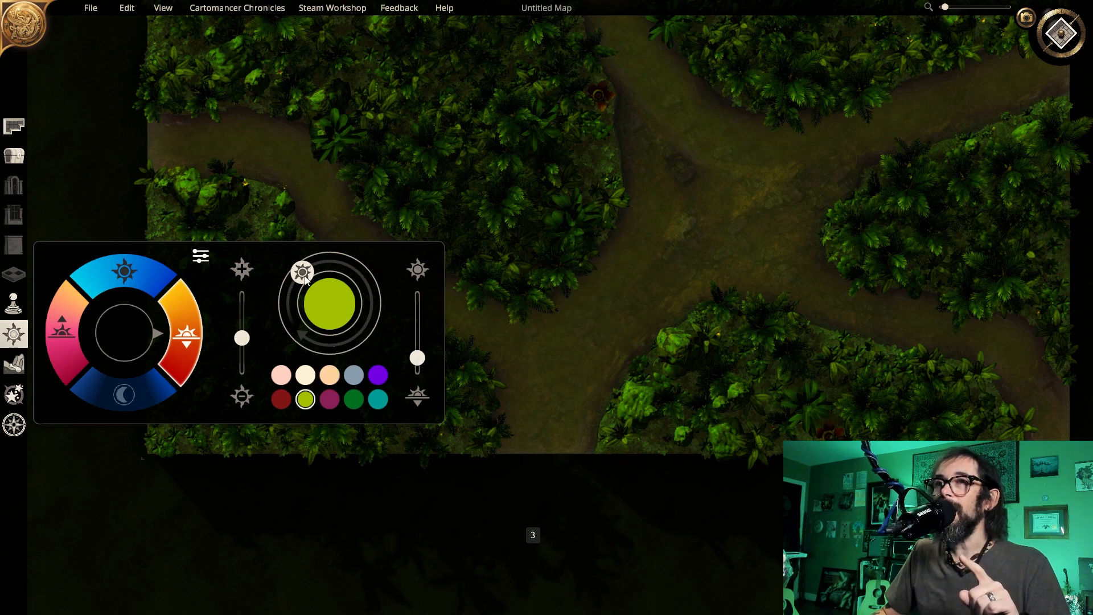
pyautogui.moveTo(306, 278)
pyautogui.mouseDown()
pyautogui.moveTo(293, 287)
pyautogui.moveTo(308, 275)
pyautogui.mouseUp()
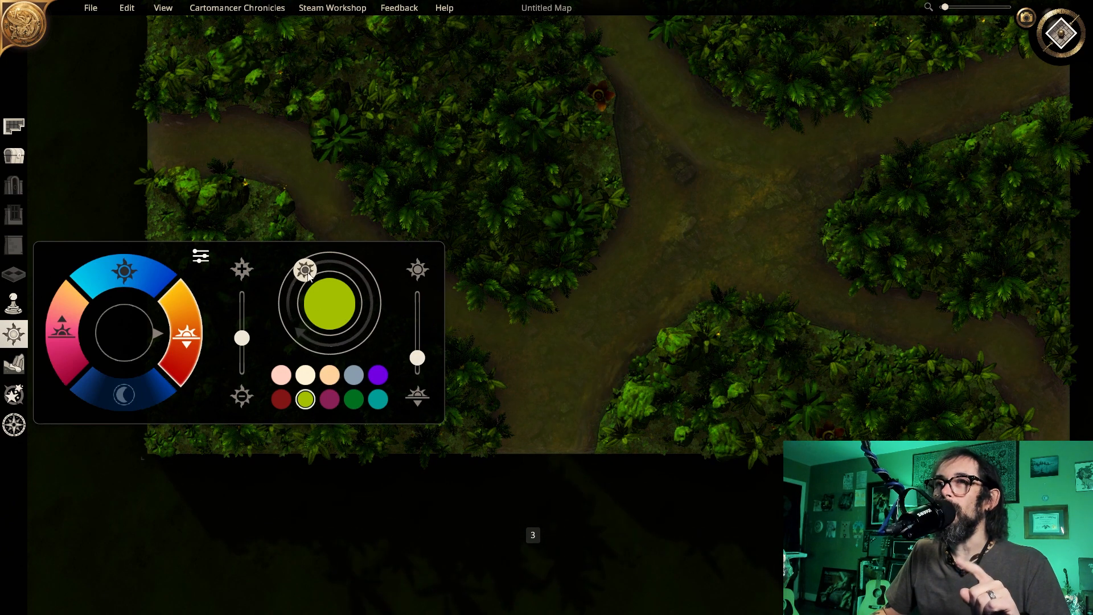
pyautogui.moveTo(243, 337)
pyautogui.mouseDown()
pyautogui.moveTo(242, 325)
pyautogui.moveTo(248, 352)
pyautogui.mouseUp()
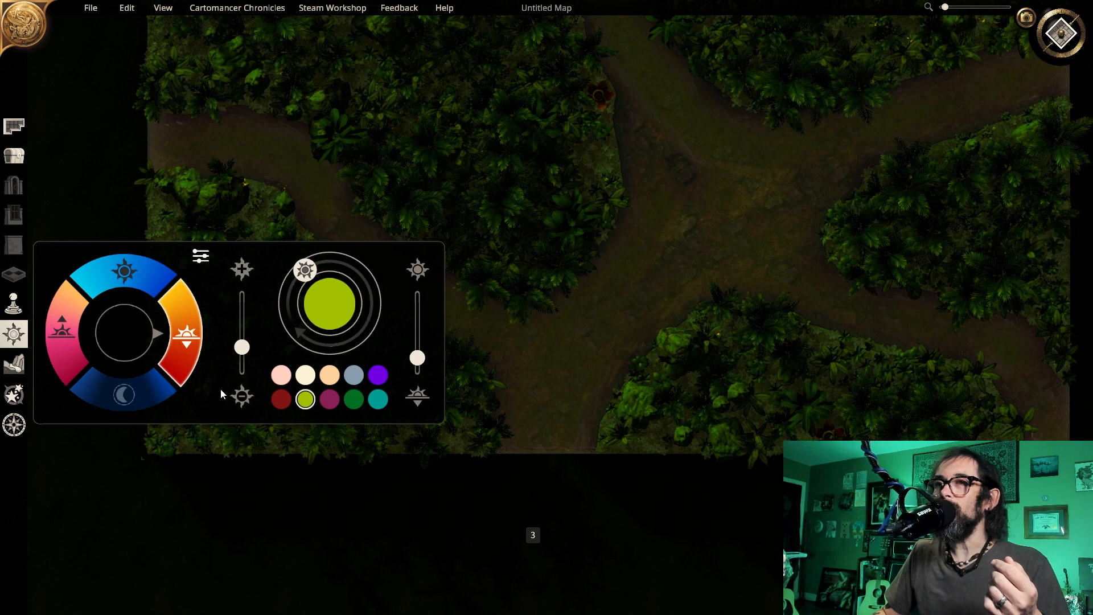
# Switch the lighting to night, tint it yellow-green, and lower its intensity slightly
pyautogui.click(70, 357)
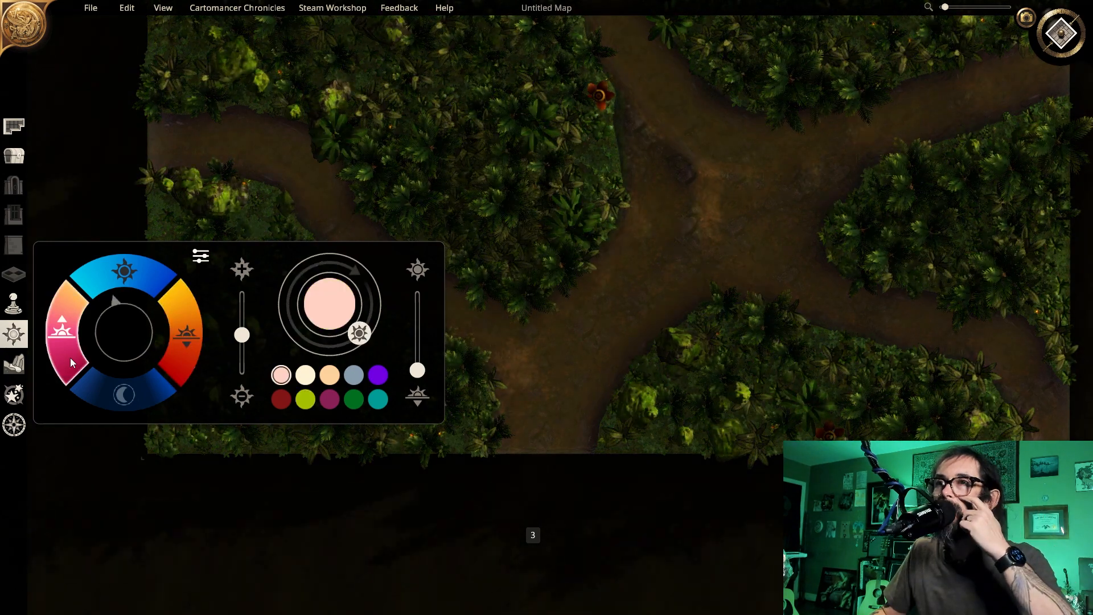
pyautogui.click(124, 393)
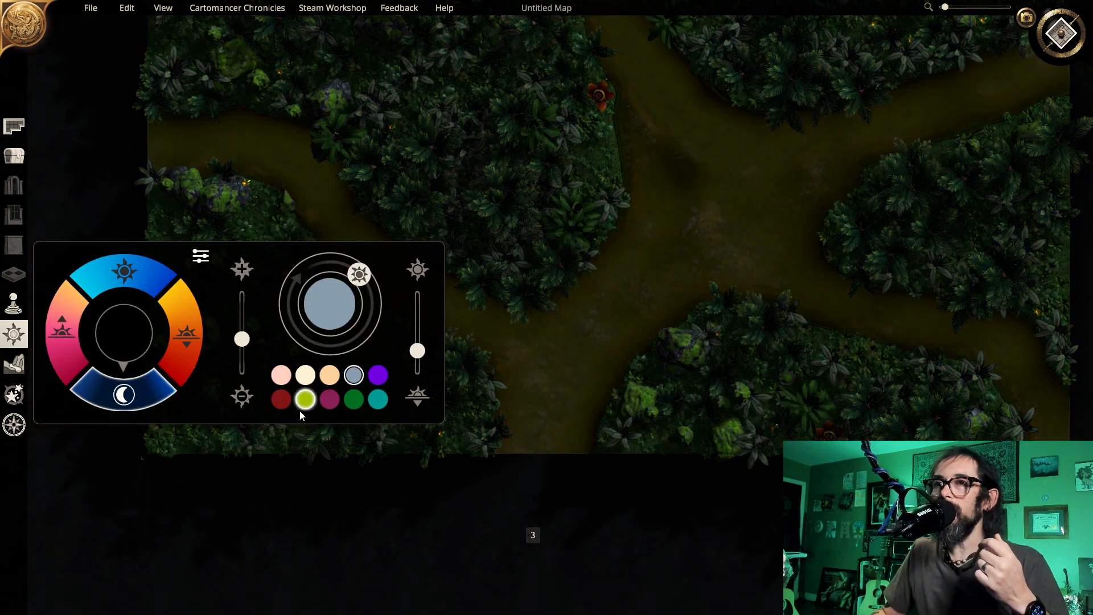
pyautogui.click(305, 400)
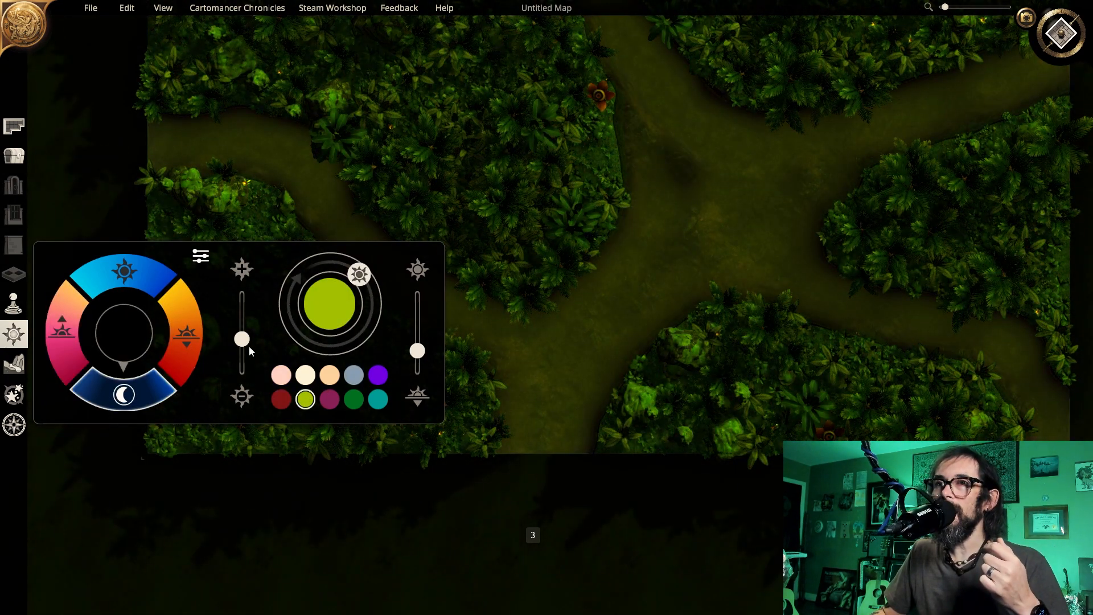
pyautogui.moveTo(248, 346); pyautogui.dragTo(248, 350)
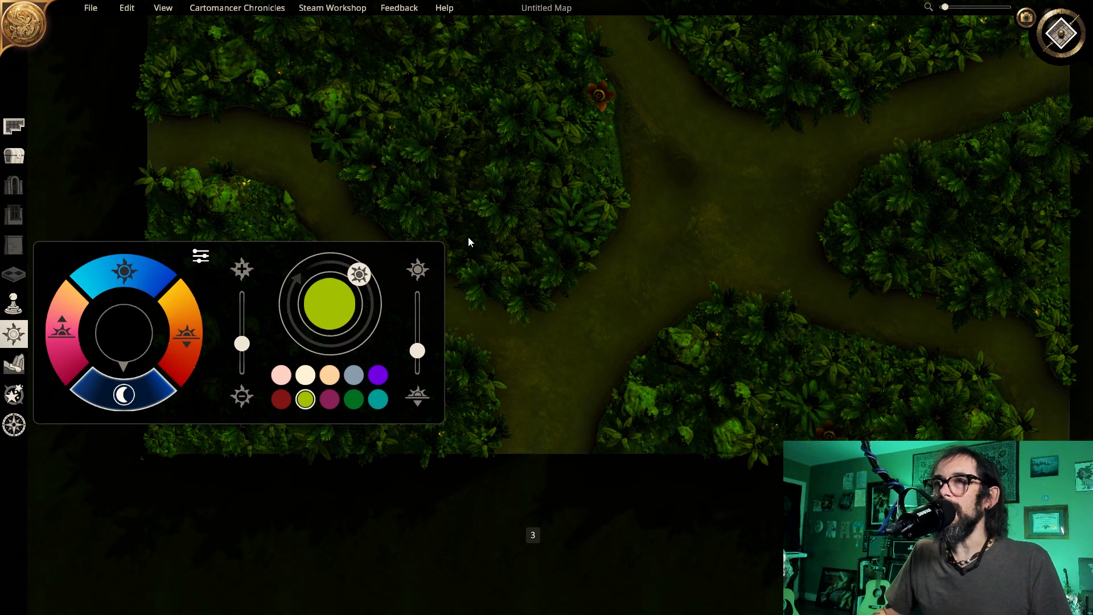
pyautogui.click(468, 284)
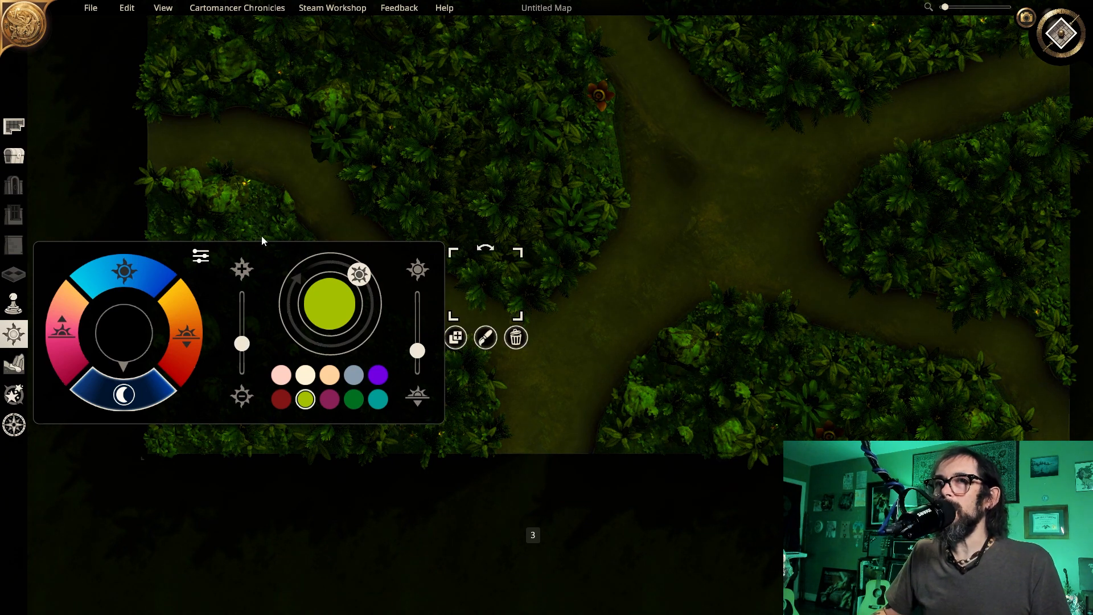
# Close the lighting settings and examine the whole map under the green night lighting
pyautogui.click(20, 331)
pyautogui.press('d')
pyautogui.press('w')
pyautogui.press('w')
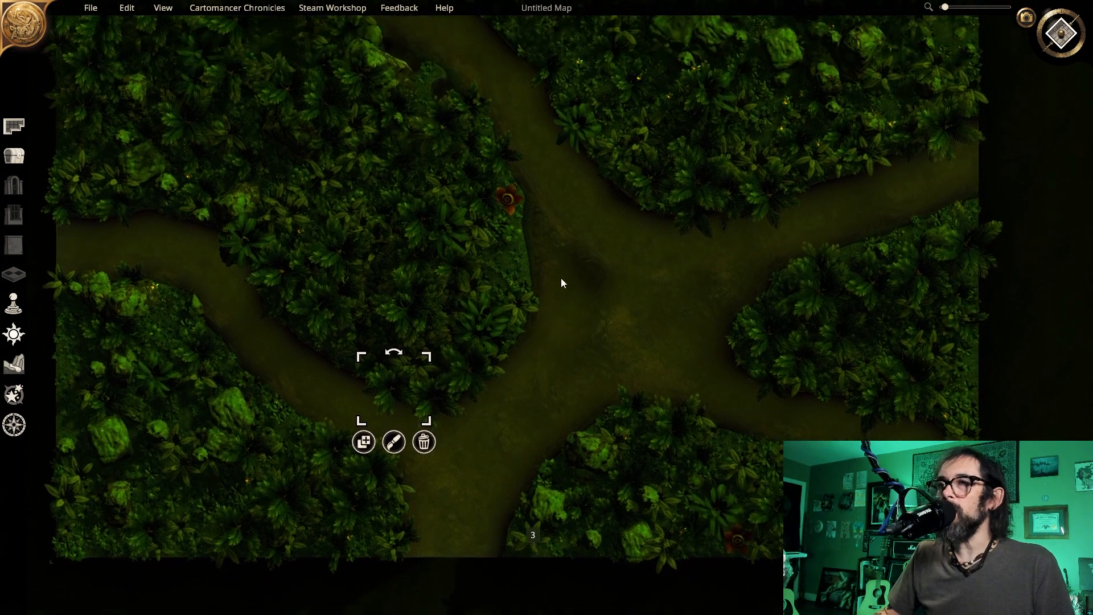
pyautogui.press('s')
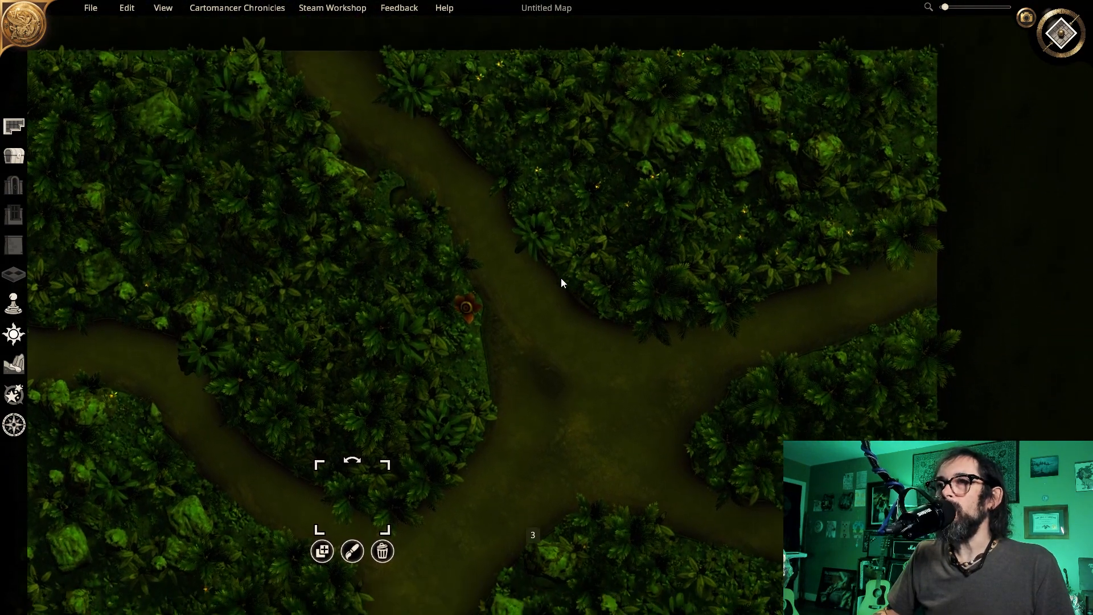
pyautogui.press('a')
pyautogui.press('s')
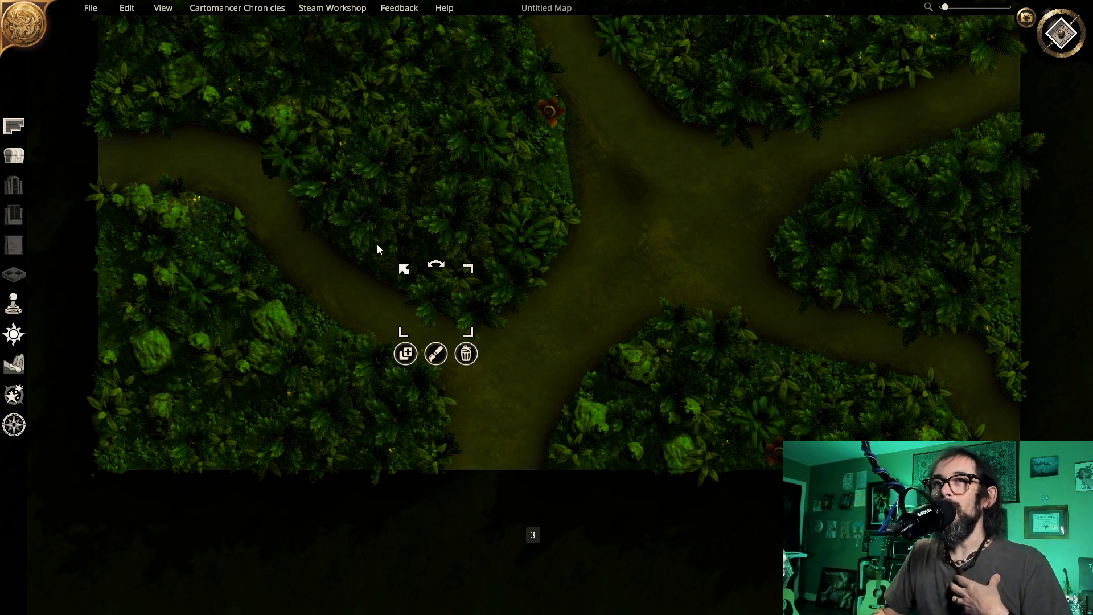
# Place a standing torch from the Torches objects on the jungle bank beside the river junction, below the red flower
pyautogui.click(16, 160)
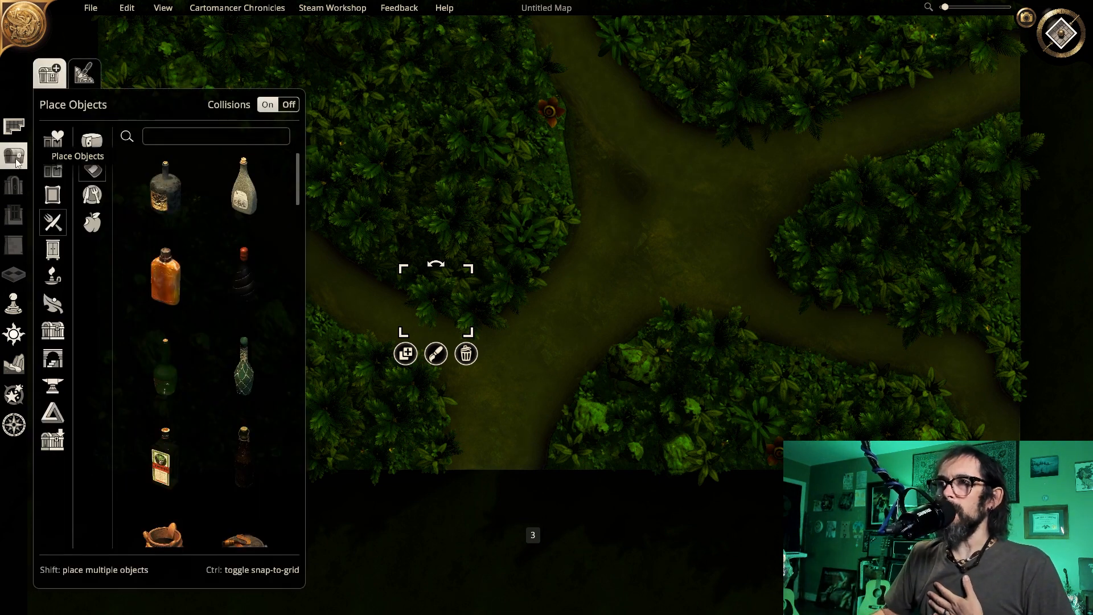
pyautogui.click(53, 278)
pyautogui.scroll(-2, 146, 284)
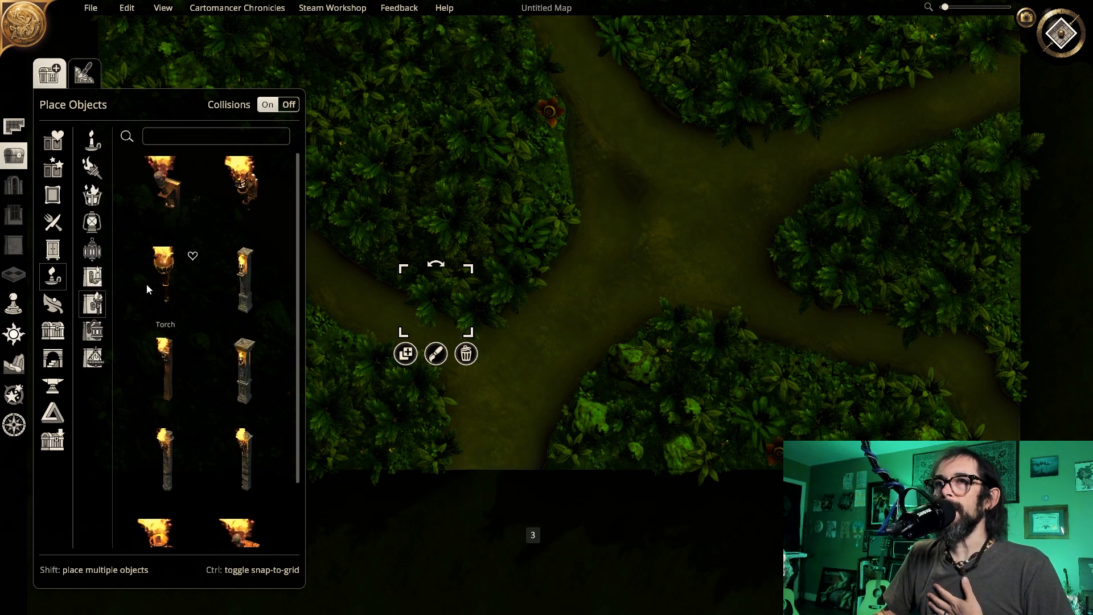
pyautogui.scroll(3, 146, 283)
pyautogui.click(92, 169)
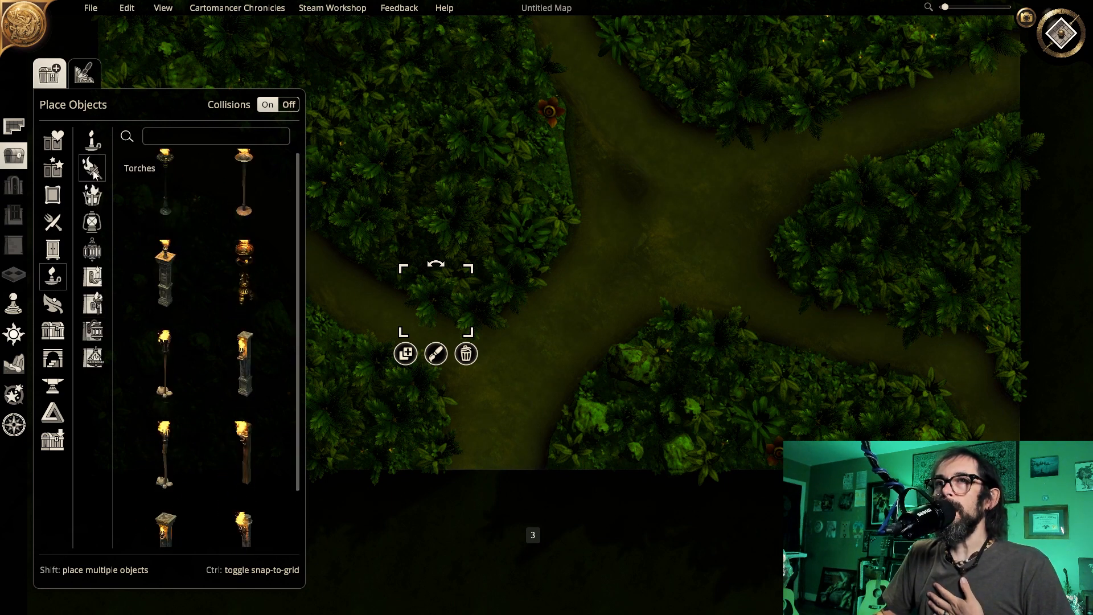
pyautogui.click(176, 366)
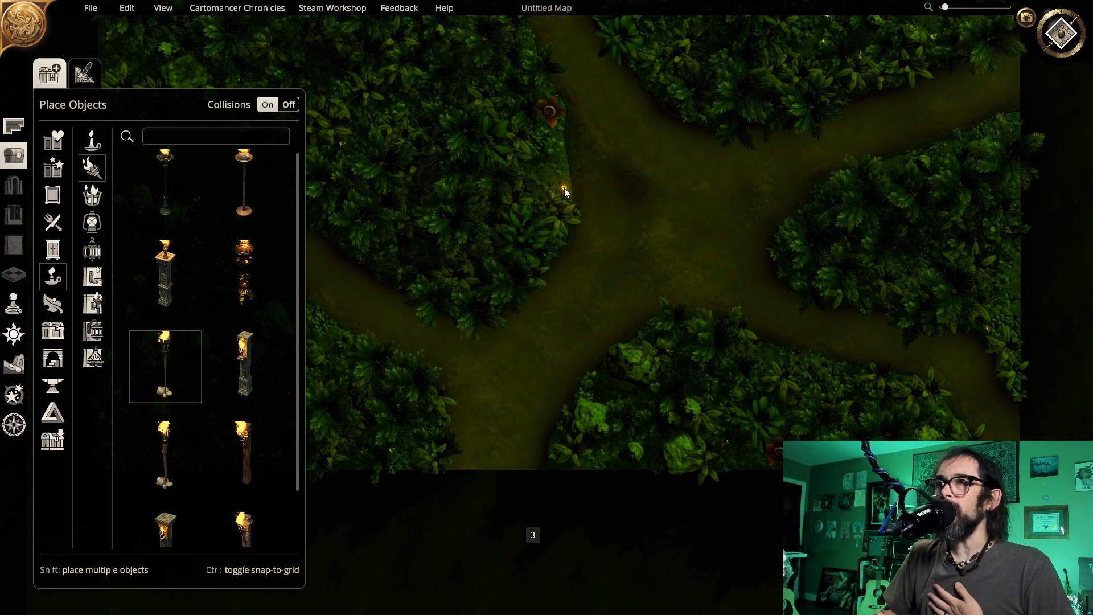
pyautogui.click(564, 185)
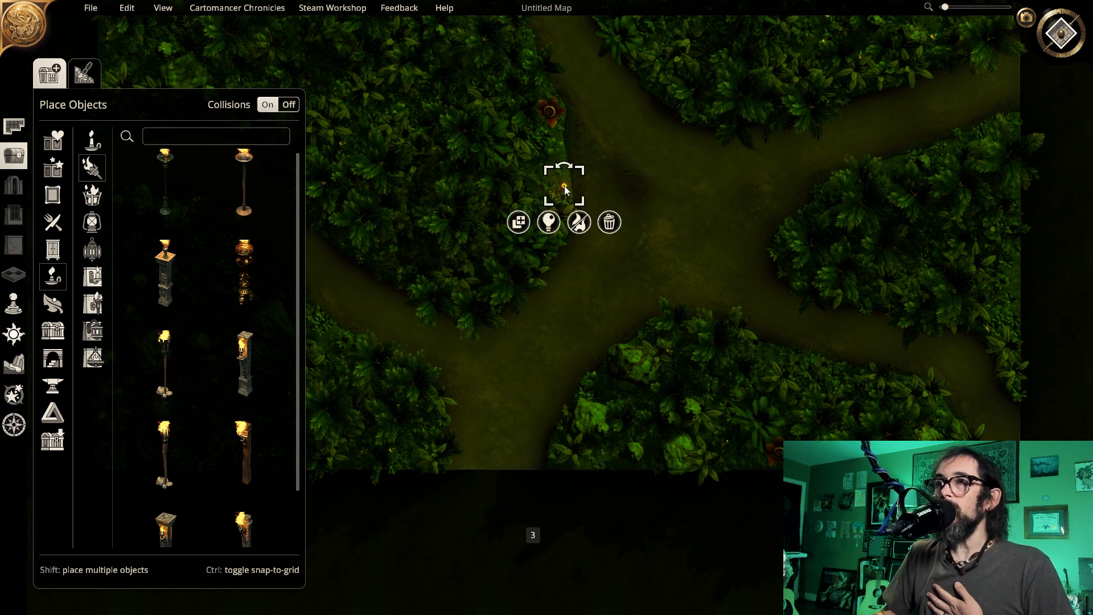
# Duplicate the standing torch onto the eastern, northern and southeastern banks around the river junction
pyautogui.click(527, 224)
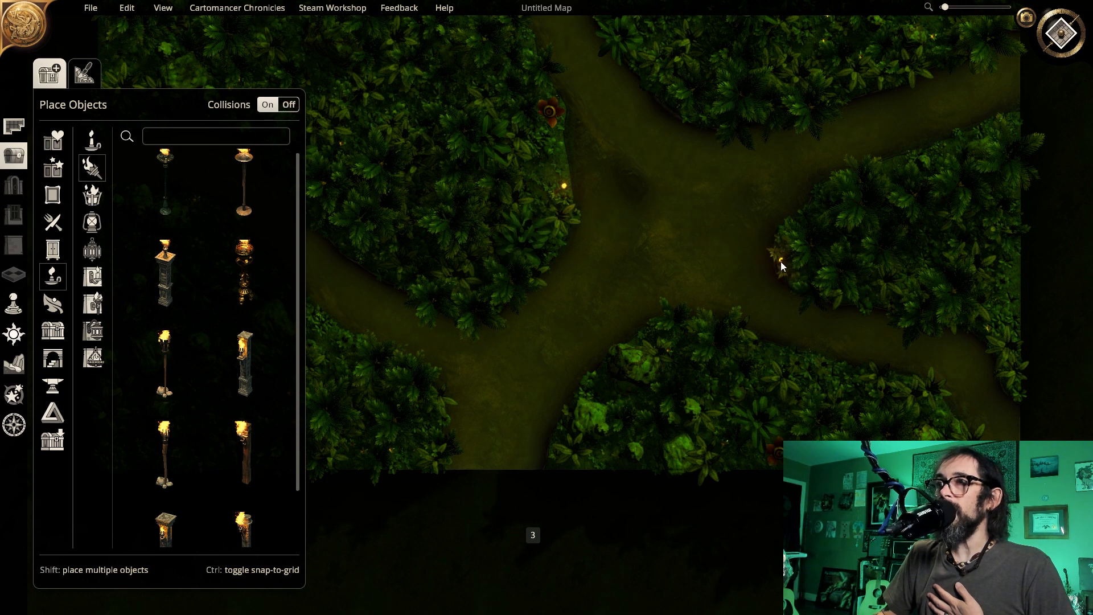
pyautogui.click(782, 267)
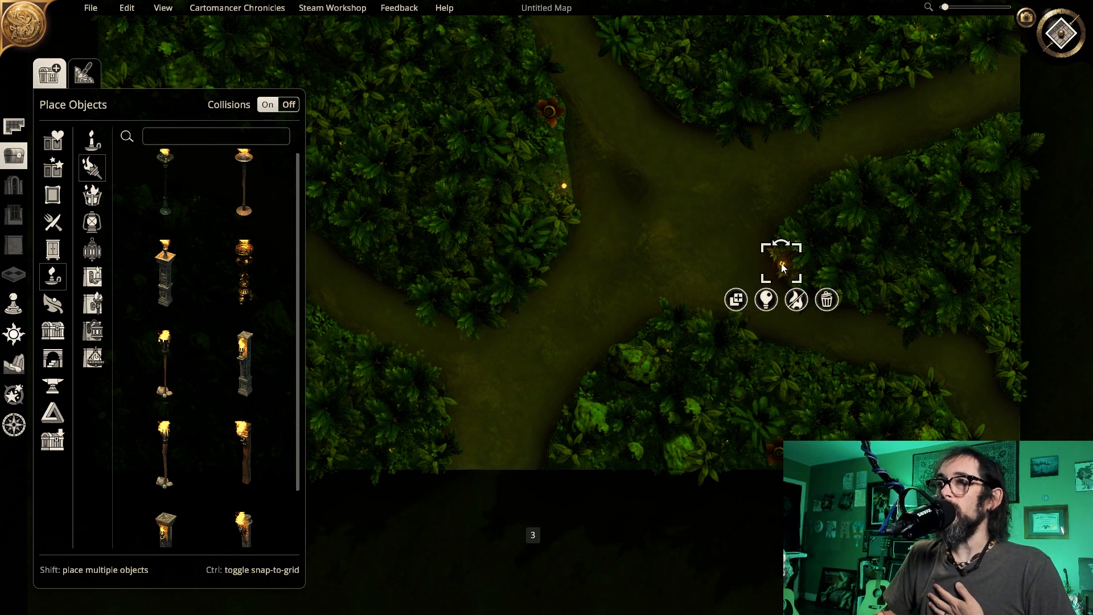
pyautogui.click(738, 299)
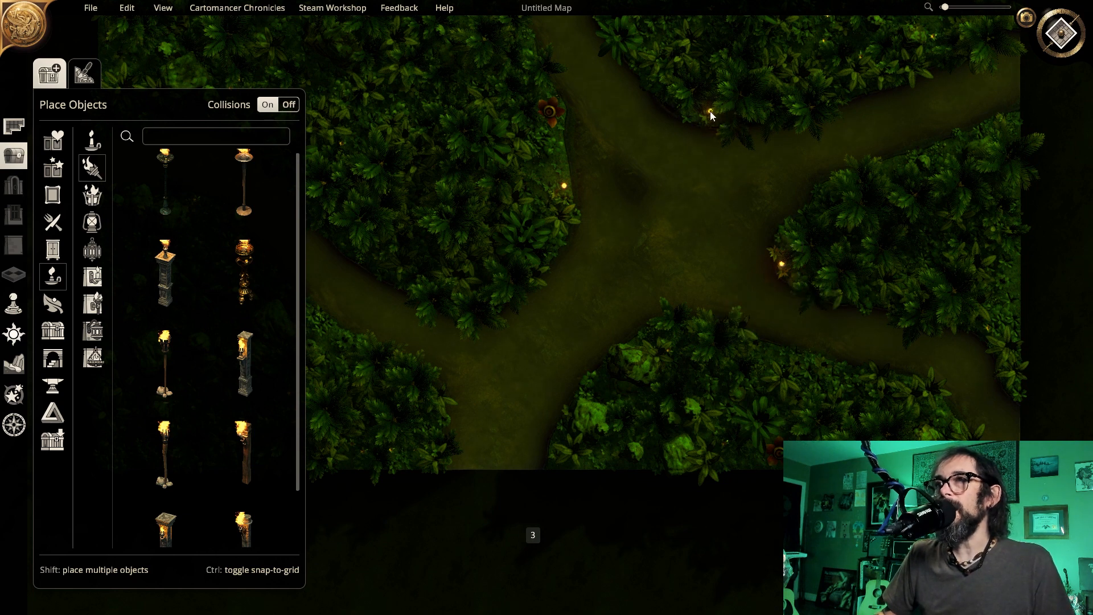
pyautogui.keyDown('shift'); pyautogui.click(707, 110); pyautogui.keyUp('shift')
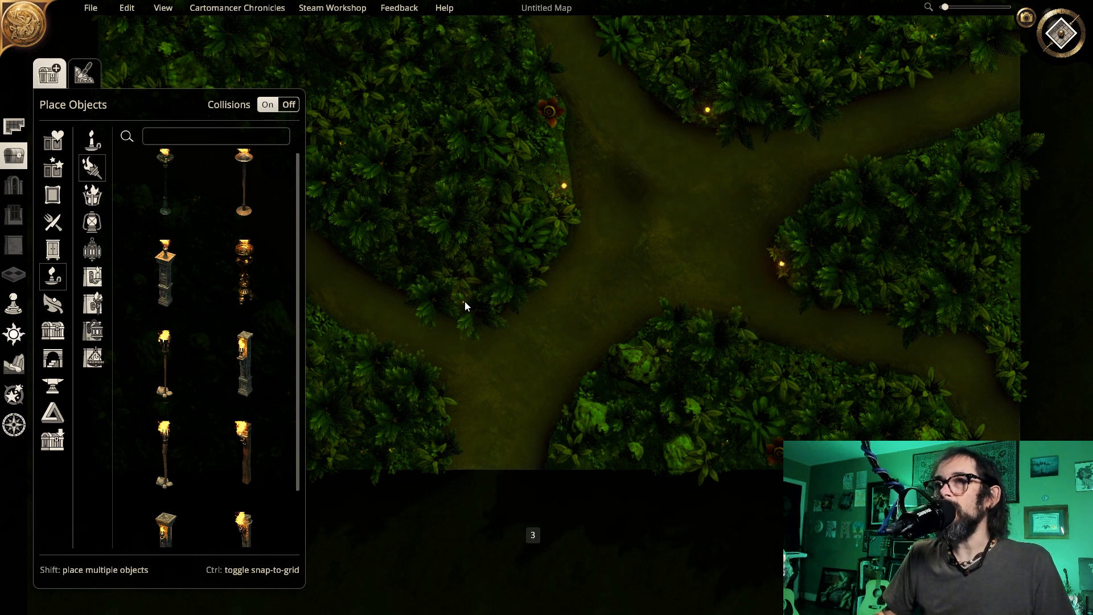
pyautogui.keyDown('shift'); pyautogui.click(798, 360); pyautogui.keyUp('shift')
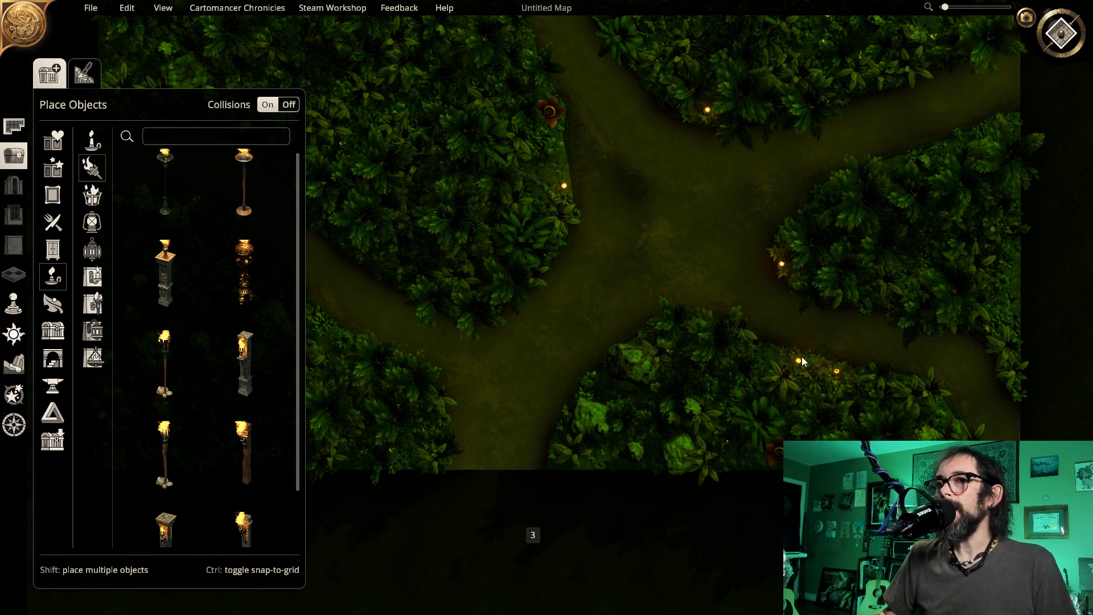
# Darken the night lighting further by lowering the light's intensity and height, and check the torch glow up close
pyautogui.click(13, 334)
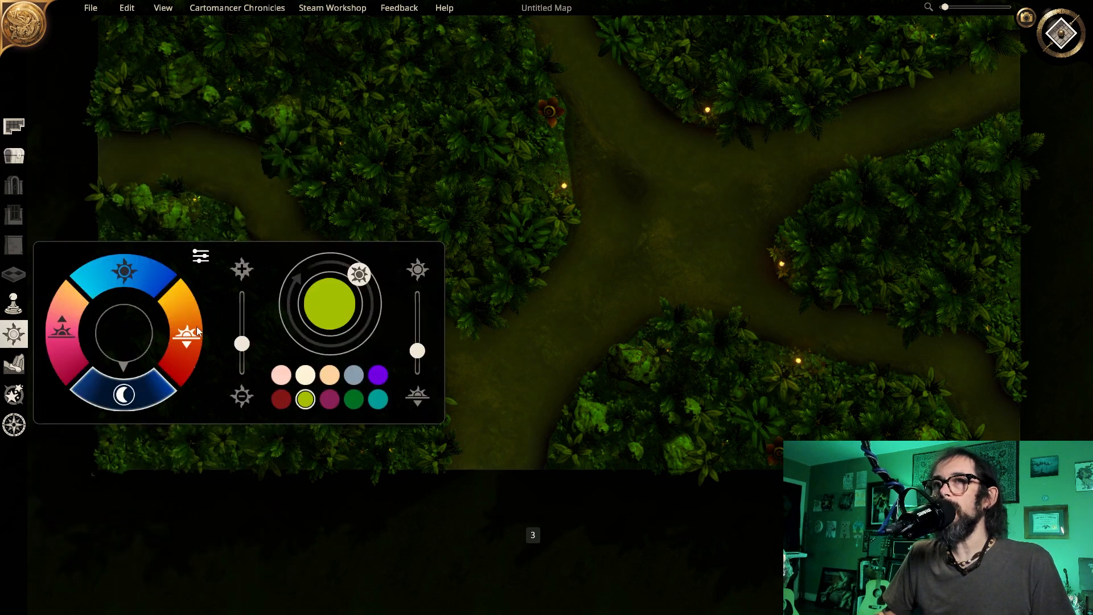
pyautogui.moveTo(243, 348); pyautogui.dragTo(243, 353)
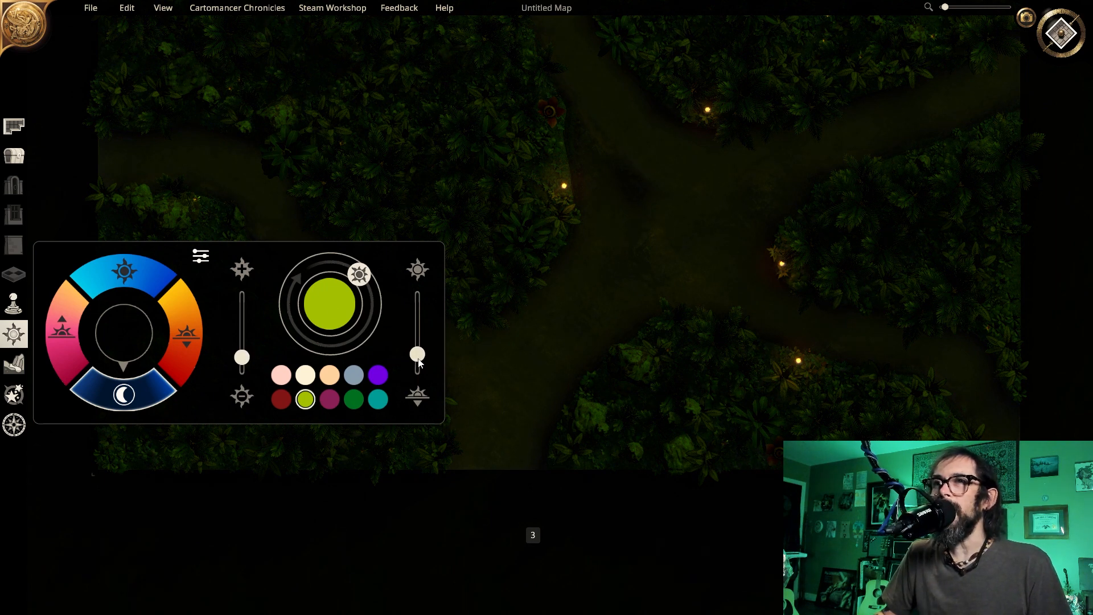
pyautogui.click(13, 334)
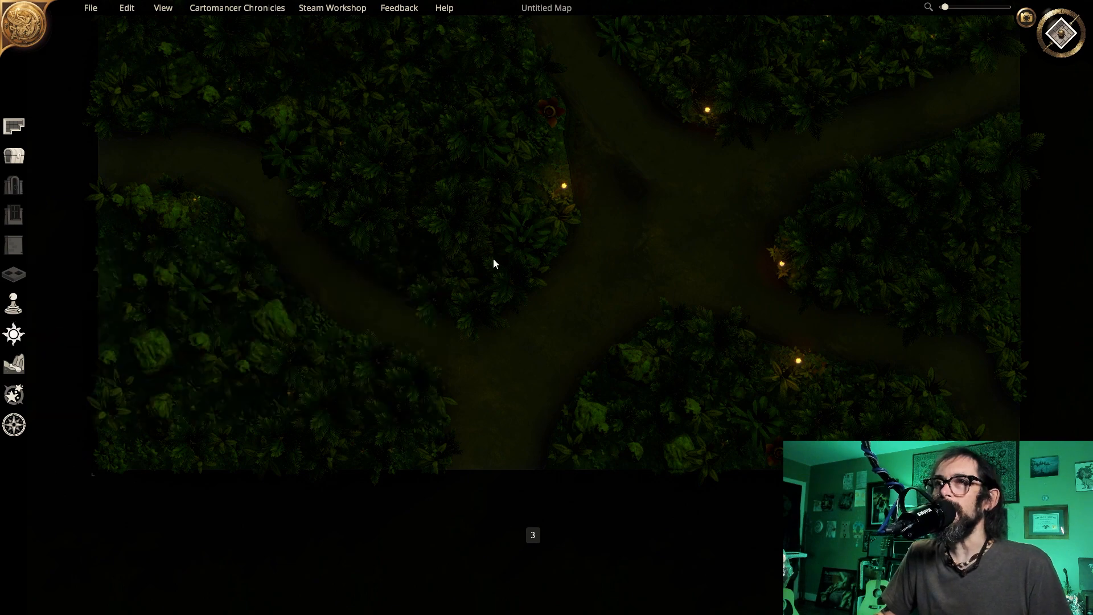
pyautogui.scroll(5, 688, 221)
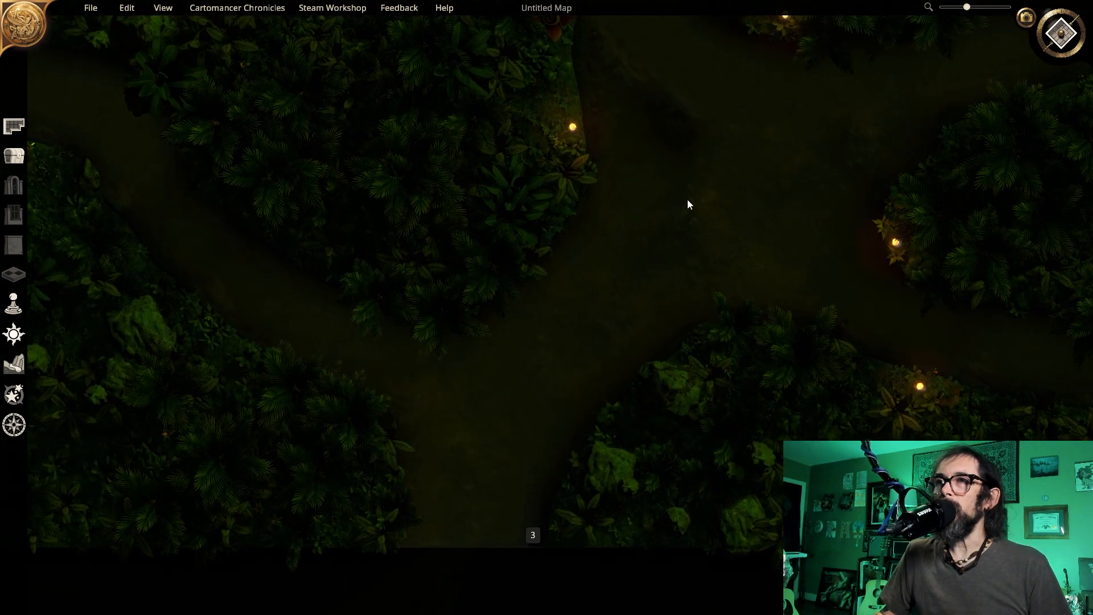
# Place a small glowing light from the candle category of the lighting objects on the water in the middle of the river junction
pyautogui.scroll(2, 623, 330)
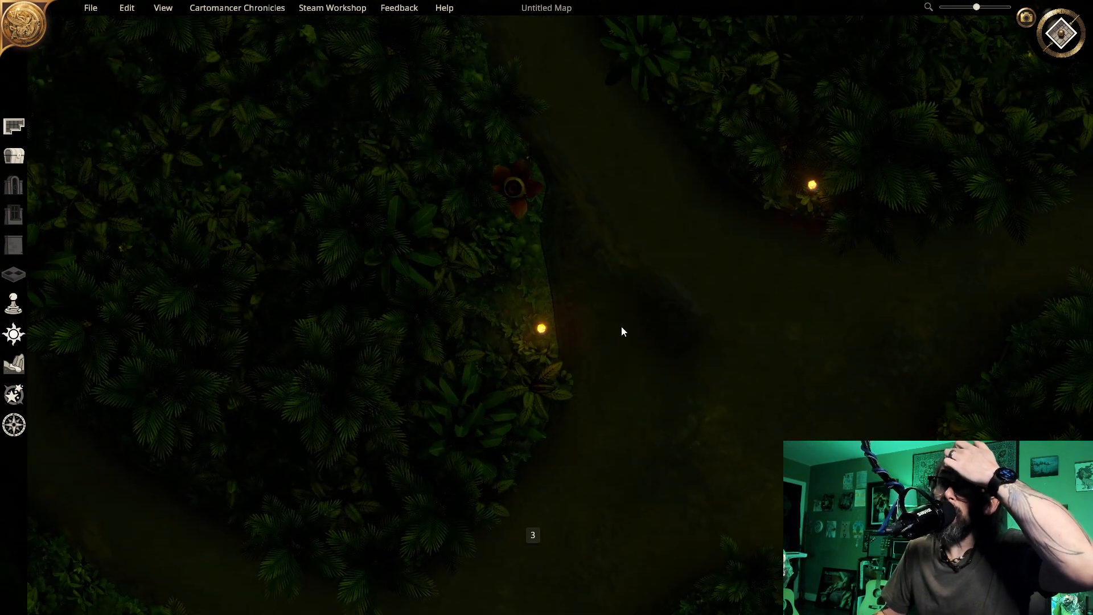
pyautogui.scroll(3, 622, 320)
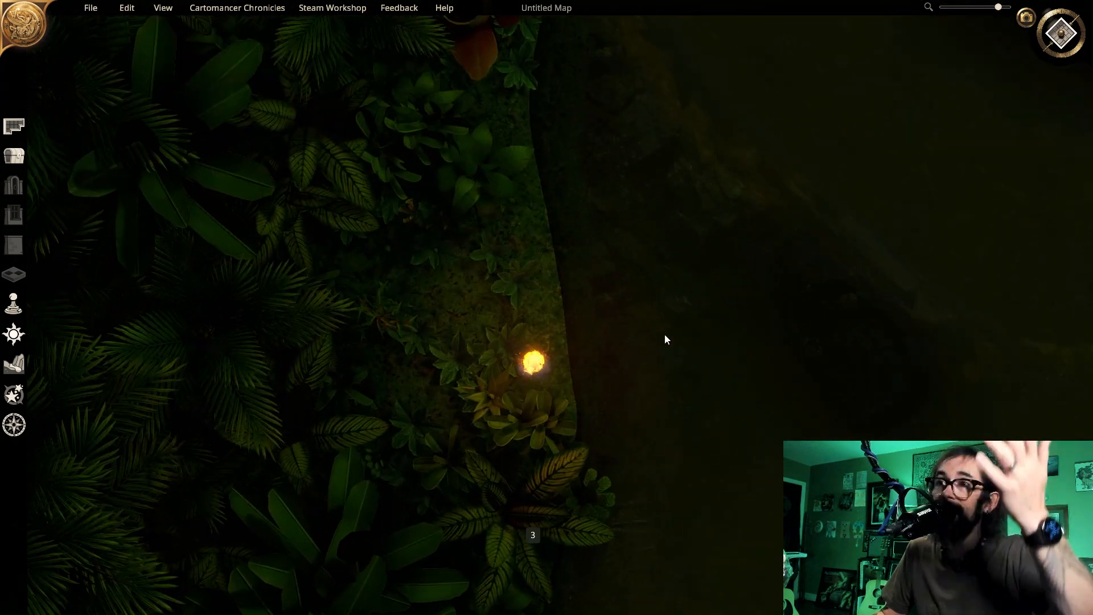
pyautogui.moveTo(700, 323); pyautogui.dragTo(373, 139, button='middle')
pyautogui.scroll(-3, 391, 178)
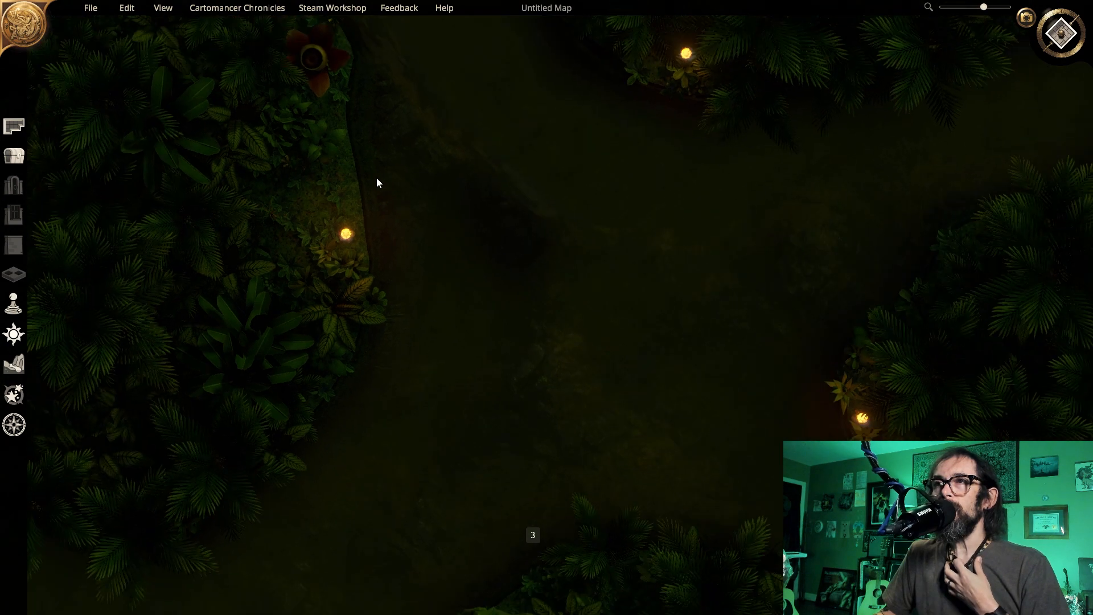
pyautogui.scroll(-2, 488, 297)
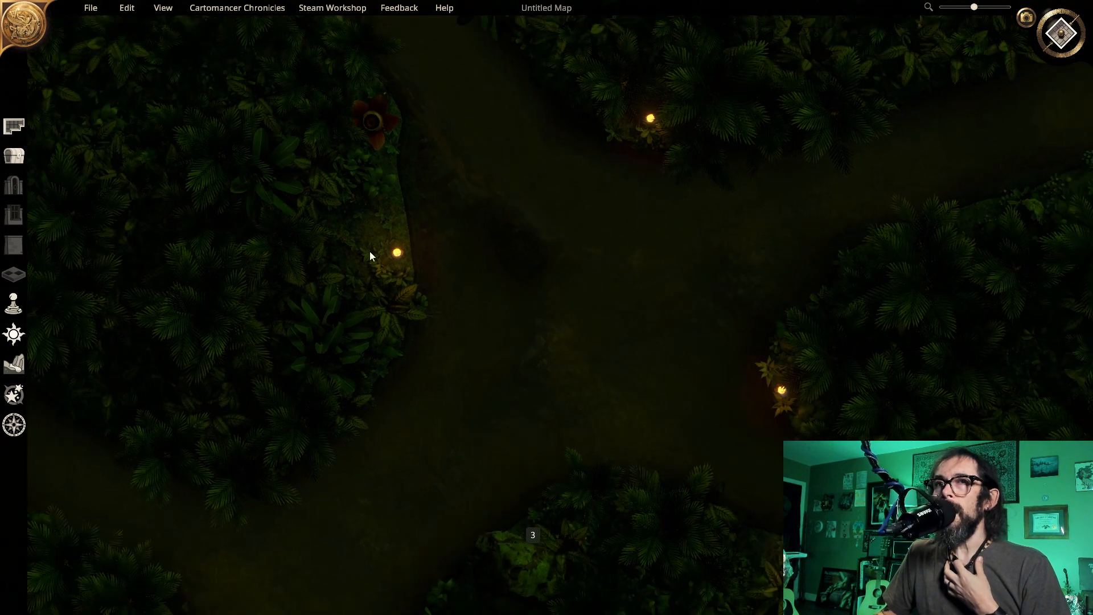
pyautogui.click(14, 155)
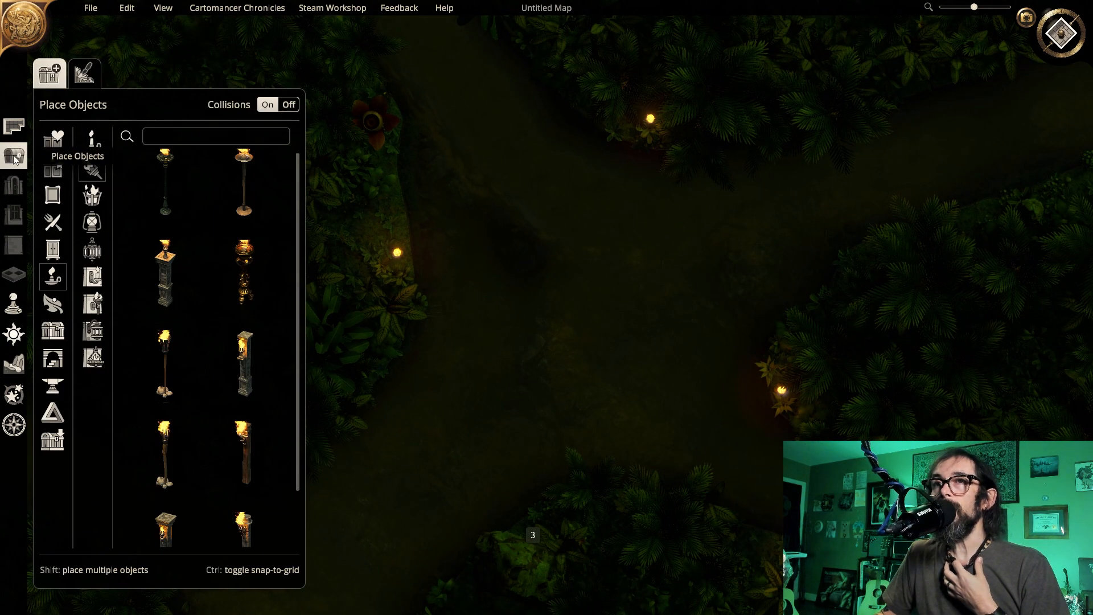
pyautogui.click(92, 139)
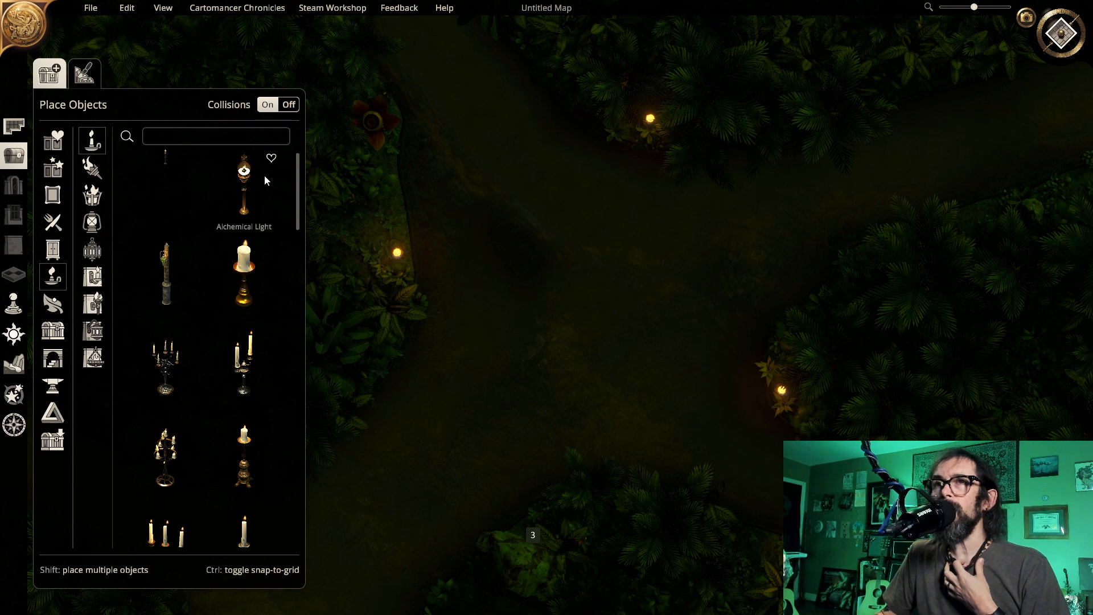
pyautogui.click(175, 176)
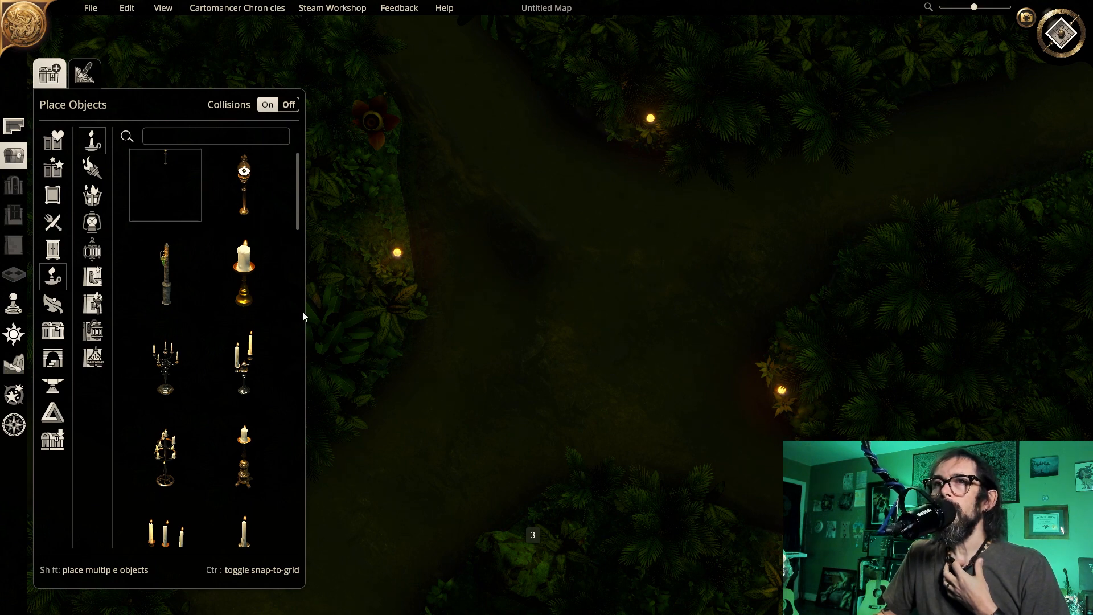
pyautogui.moveTo(299, 218); pyautogui.dragTo(271, 518)
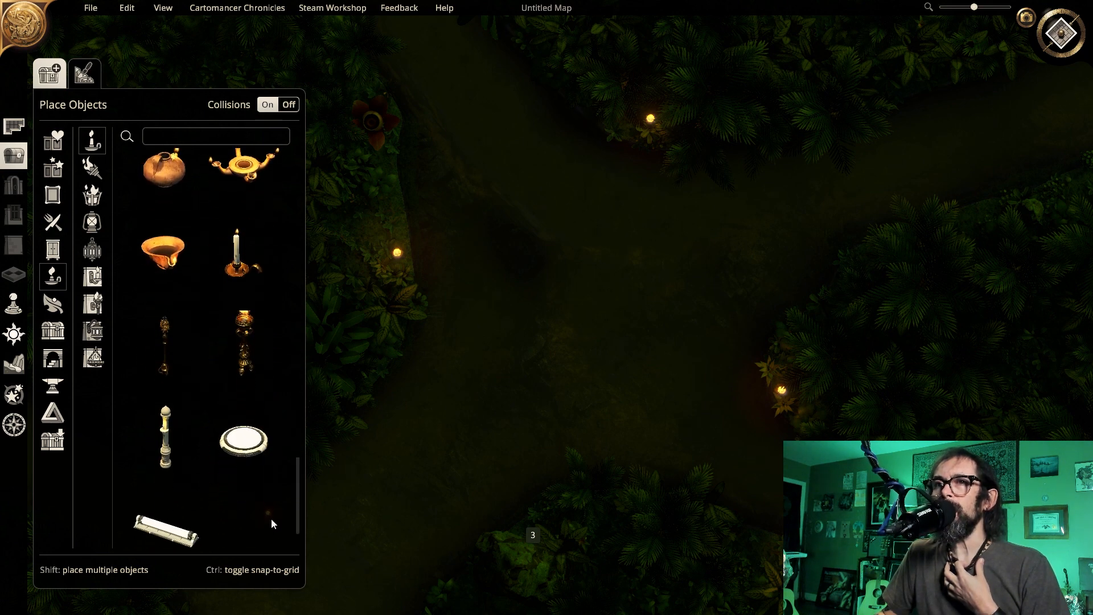
pyautogui.click(248, 275)
pyautogui.click(645, 285)
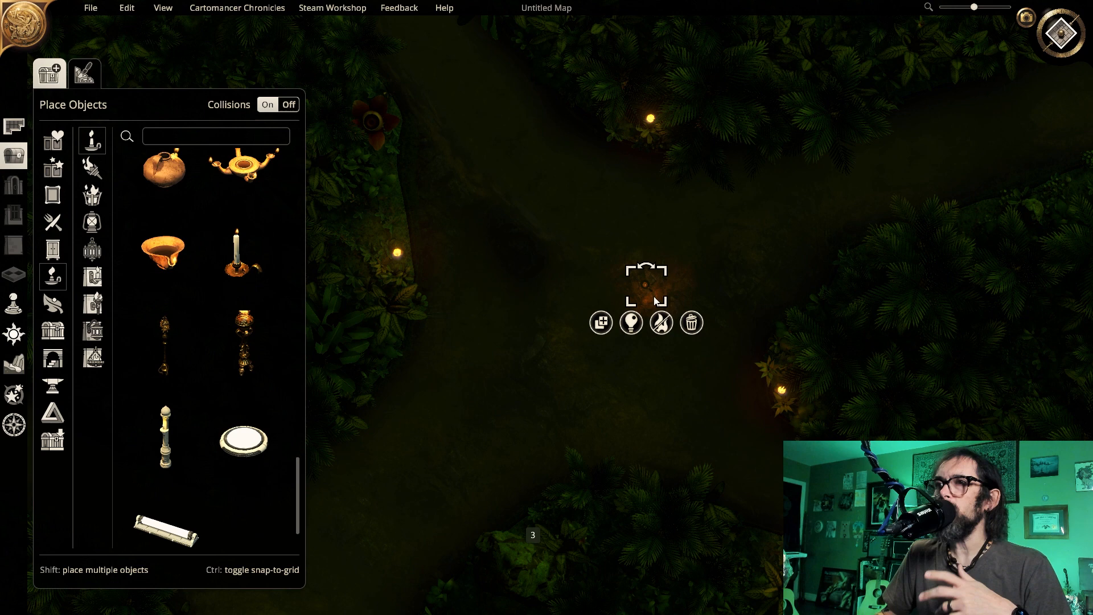
pyautogui.click(648, 380)
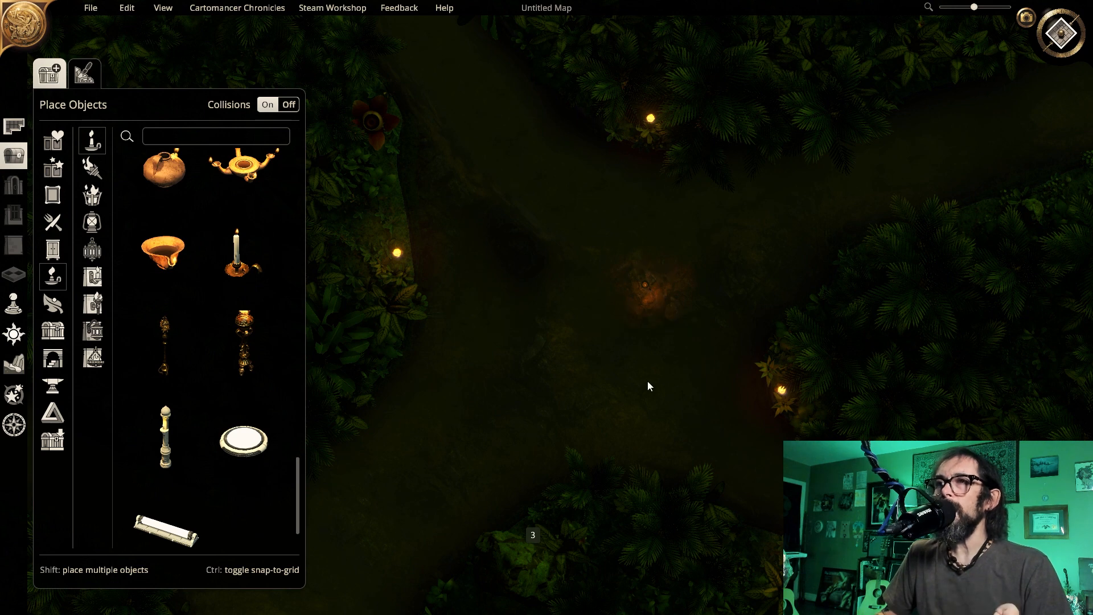
# Recolour the light at the river junction to lime green and raise its brightness slightly
pyautogui.click(646, 284)
pyautogui.click(631, 322)
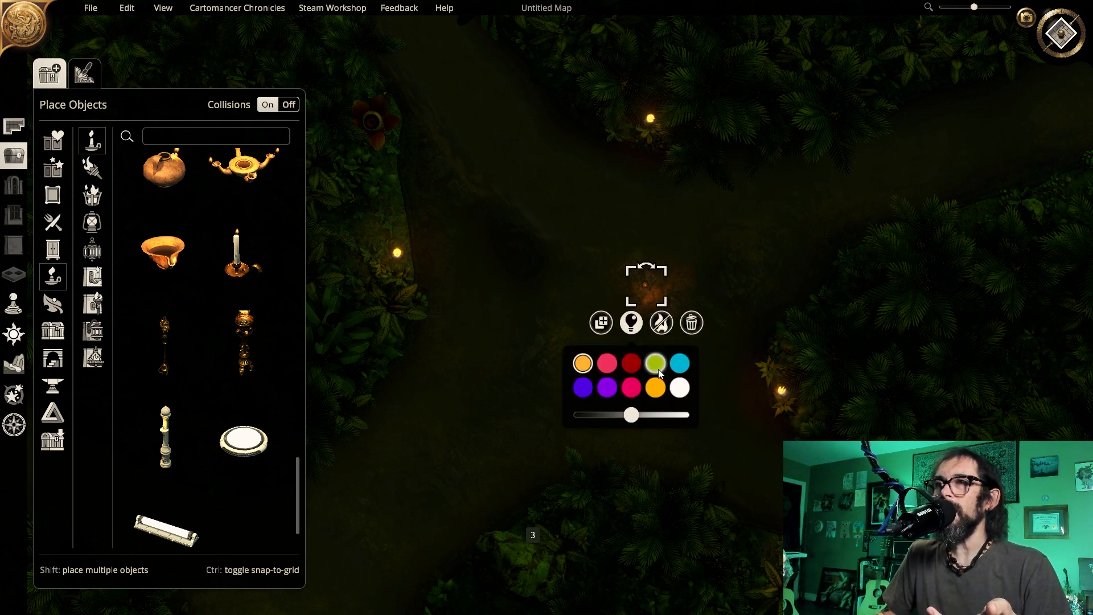
pyautogui.click(659, 371)
pyautogui.moveTo(632, 415); pyautogui.dragTo(655, 419)
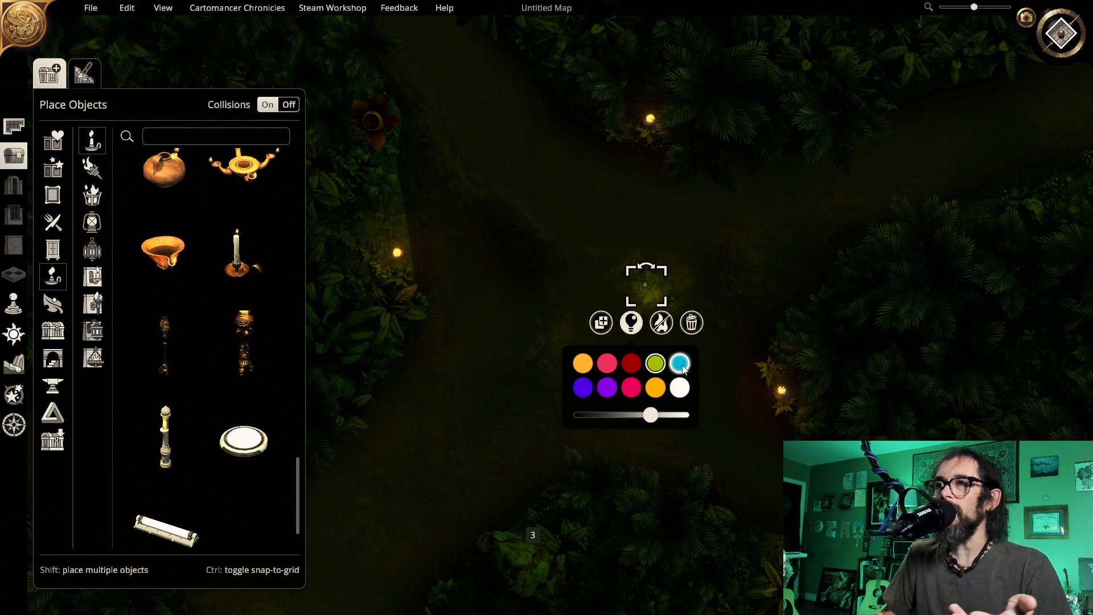
pyautogui.click(726, 360)
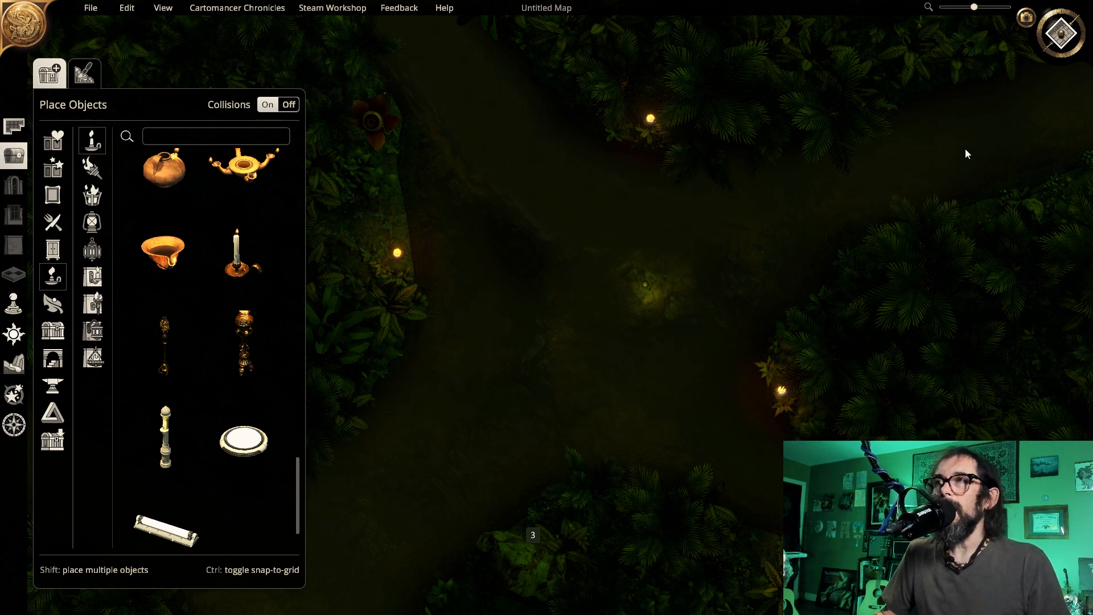
# Duplicate the lime green light along the river branches running northwest, northeast, southwest and southeast from the junction
pyautogui.scroll(-5, 767, 275)
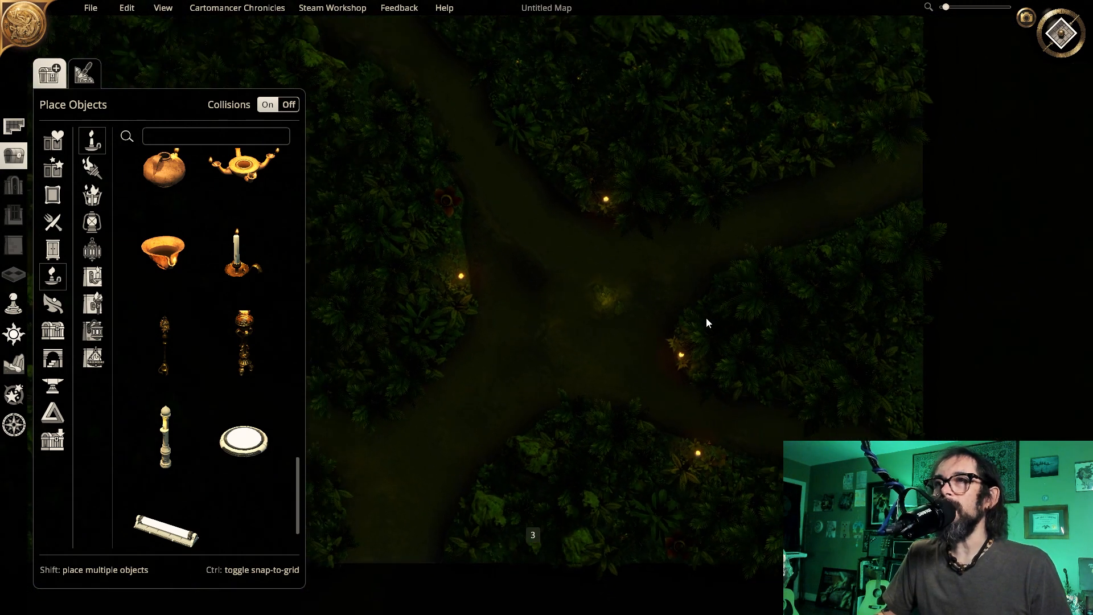
pyautogui.press('w')
pyautogui.press('a')
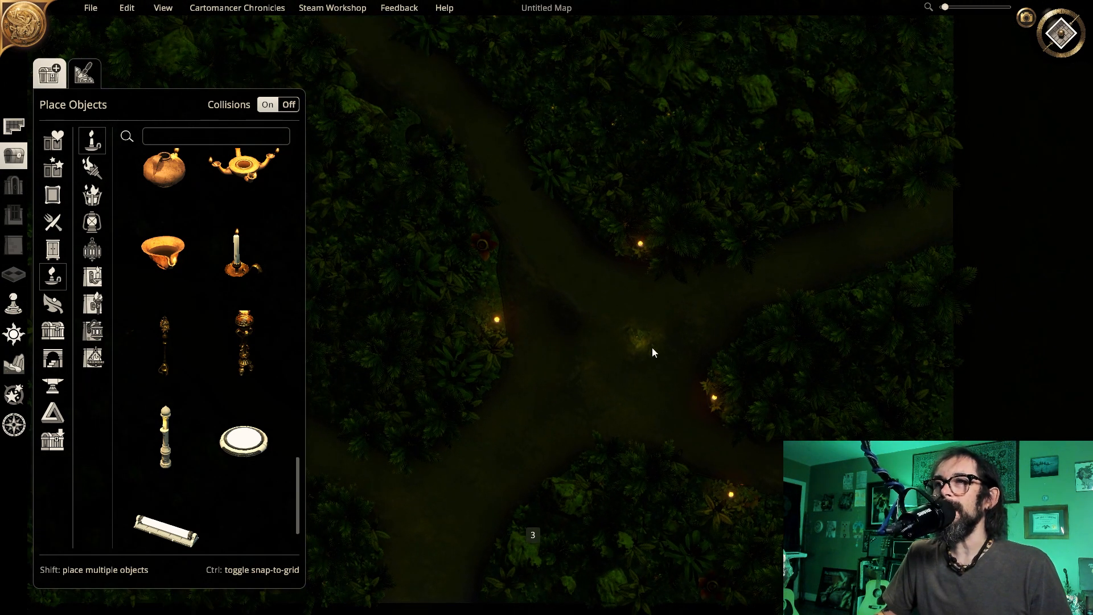
pyautogui.click(639, 340)
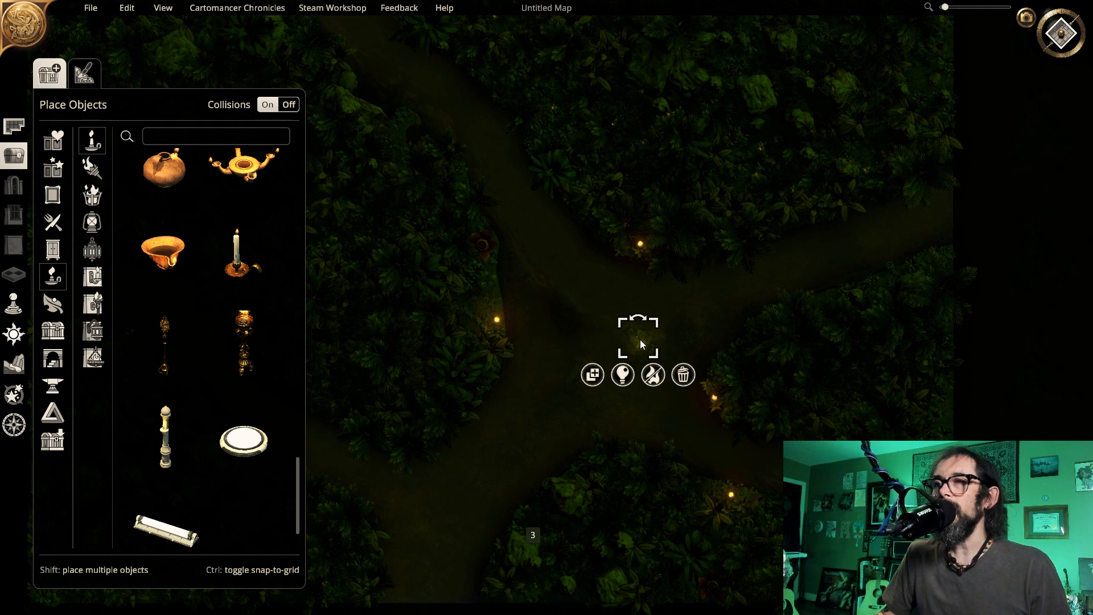
pyautogui.click(593, 374)
pyautogui.click(552, 254)
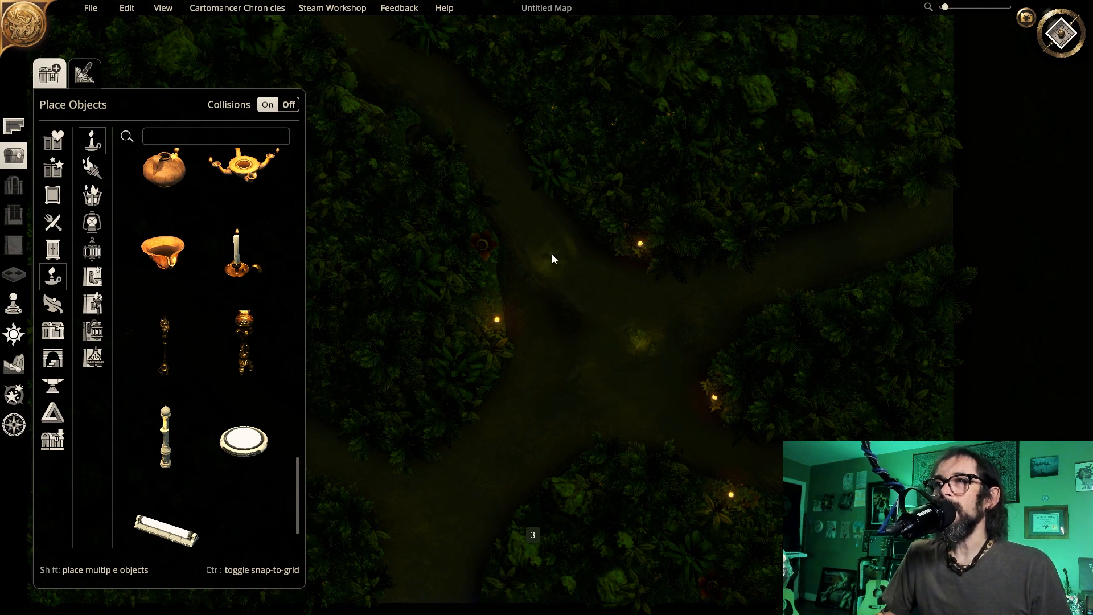
pyautogui.click(860, 252)
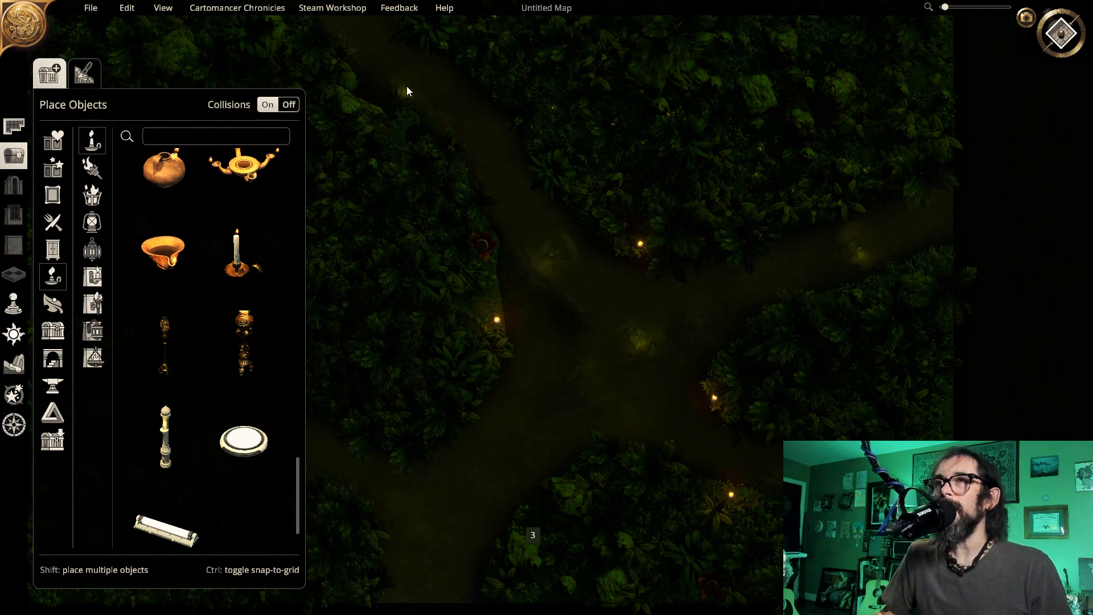
pyautogui.moveTo(676, 339); pyautogui.dragTo(698, 161, button='middle')
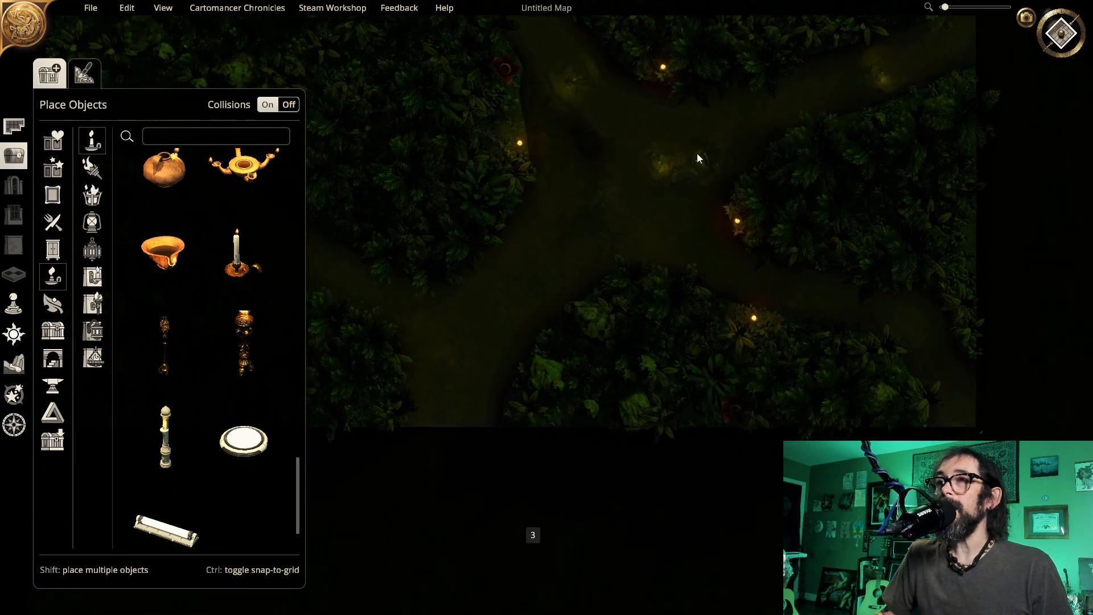
pyautogui.click(507, 254)
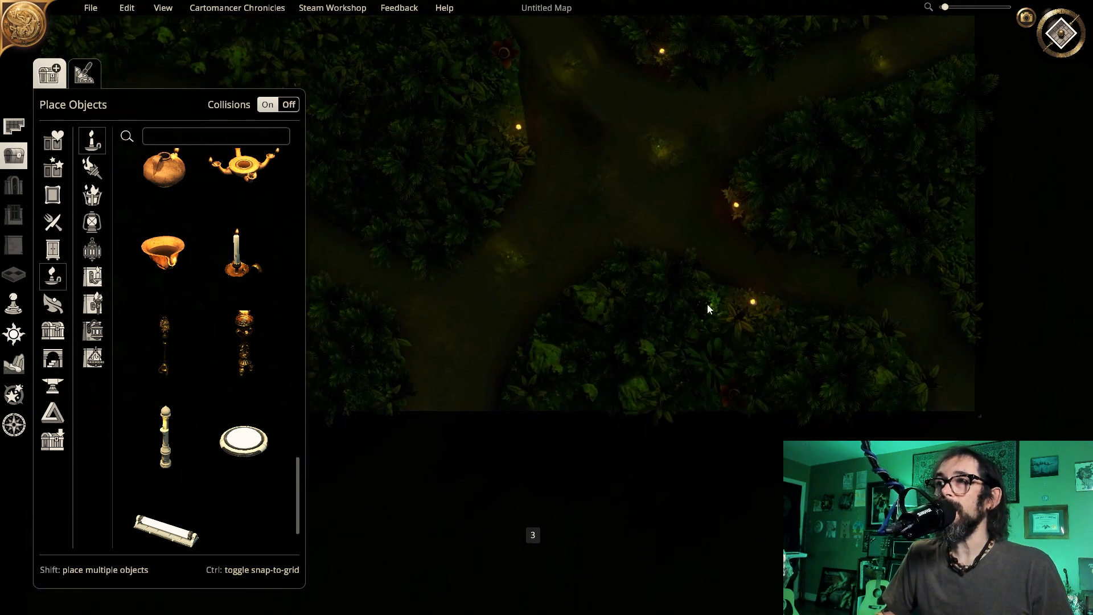
pyautogui.moveTo(707, 307); pyautogui.dragTo(588, 209, button='middle')
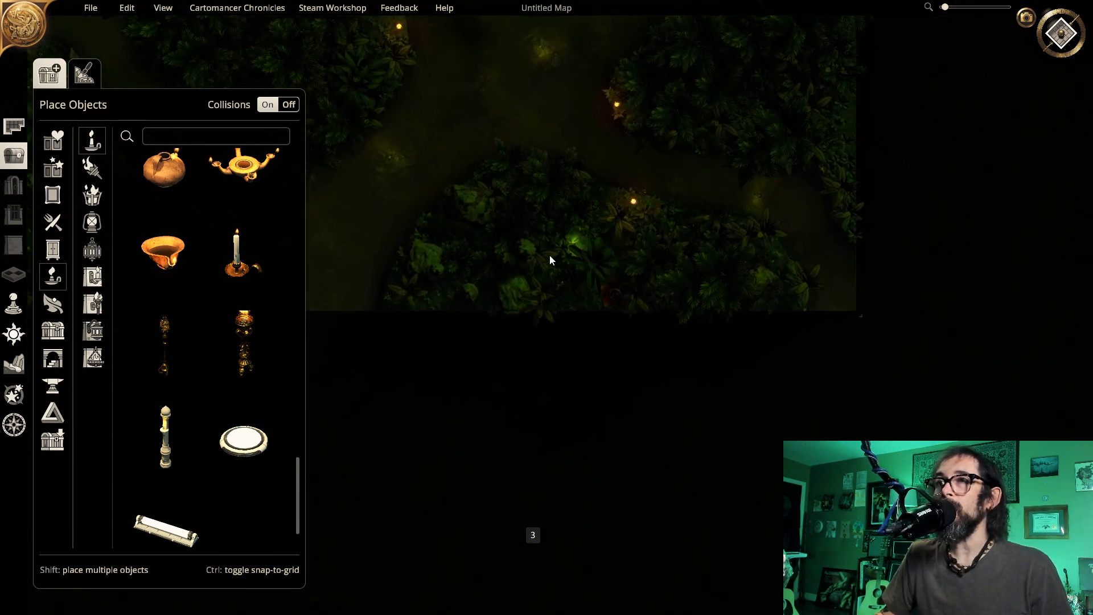
pyautogui.moveTo(549, 253); pyautogui.dragTo(738, 214, button='middle')
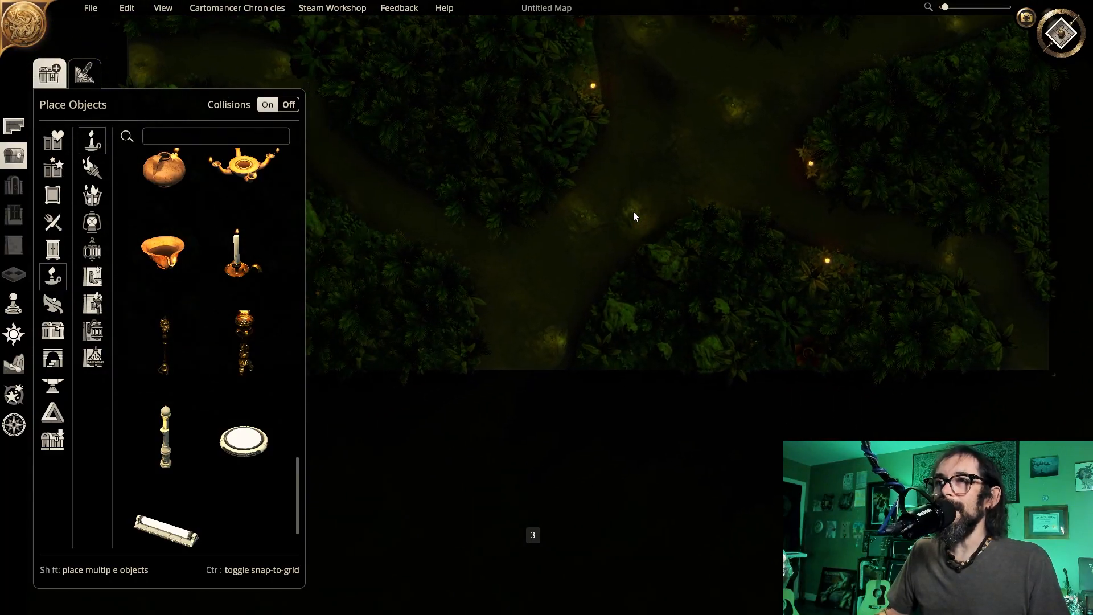
# Examine the spread of green lights along the river channels across the whole map
pyautogui.press('d')
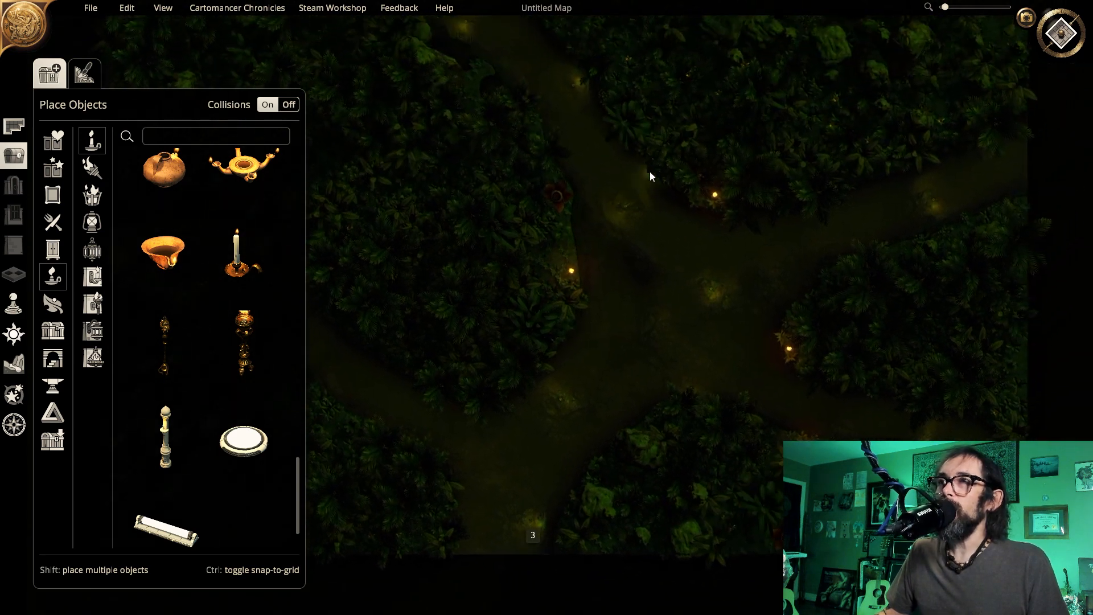
pyautogui.press('w')
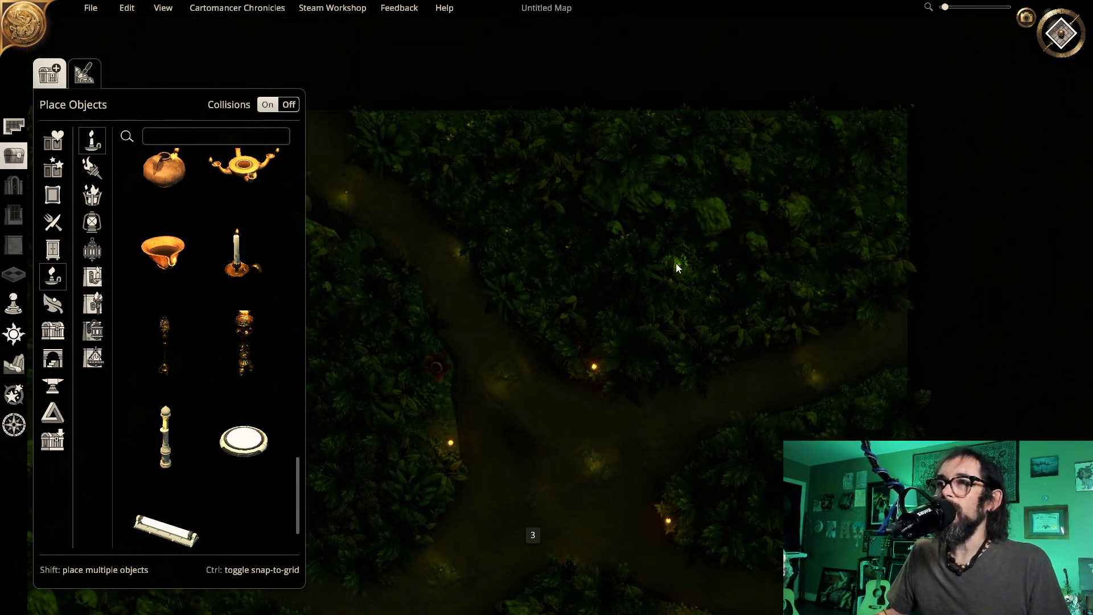
pyautogui.press('s')
pyautogui.press('s')
pyautogui.press('a')
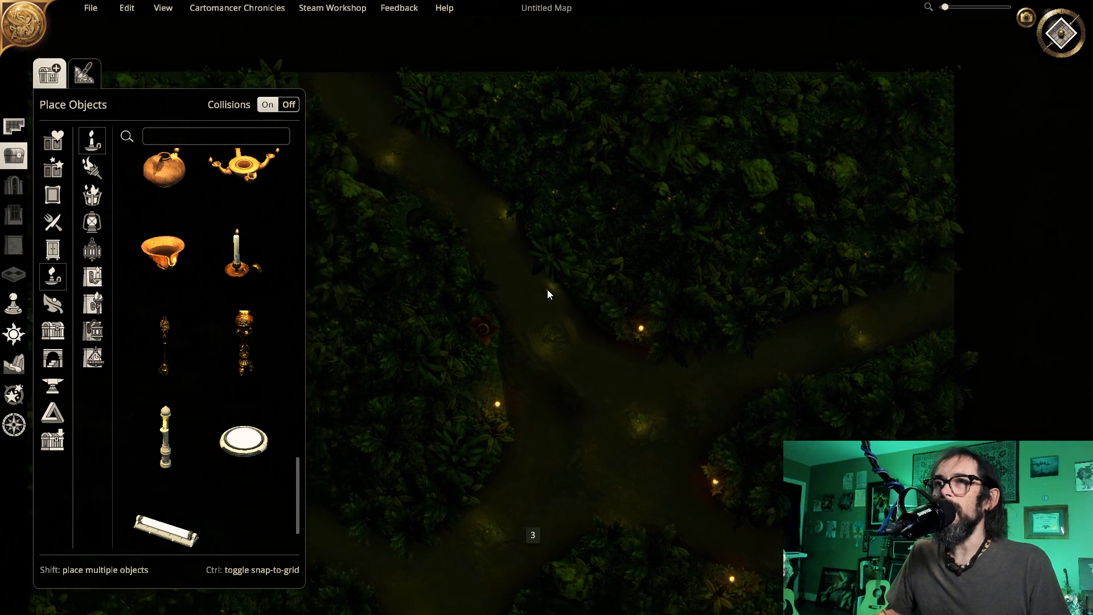
pyautogui.press('s')
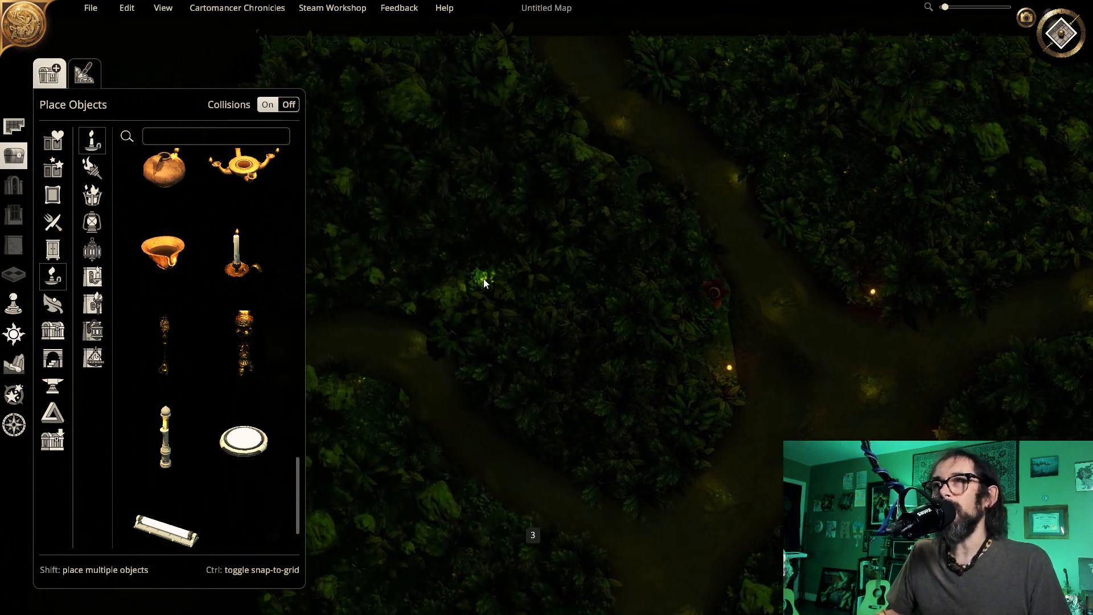
pyautogui.press('s')
pyautogui.press('w')
pyautogui.press('d')
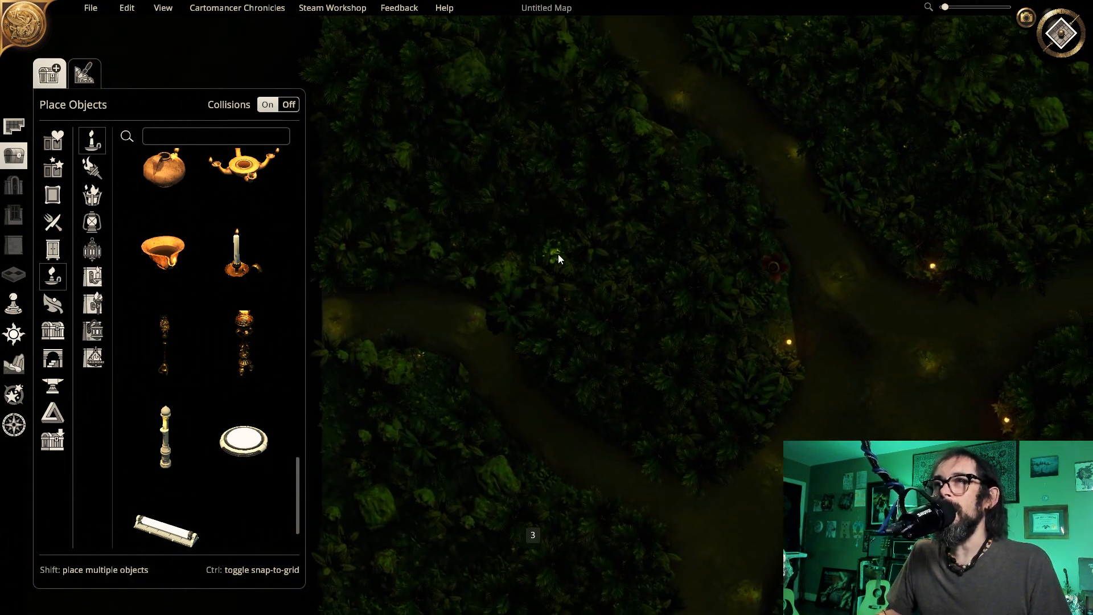
# Draw a rectangular Tavern Great Hall room in the northwestern jungle area, above the western river branch
pyautogui.click(13, 127)
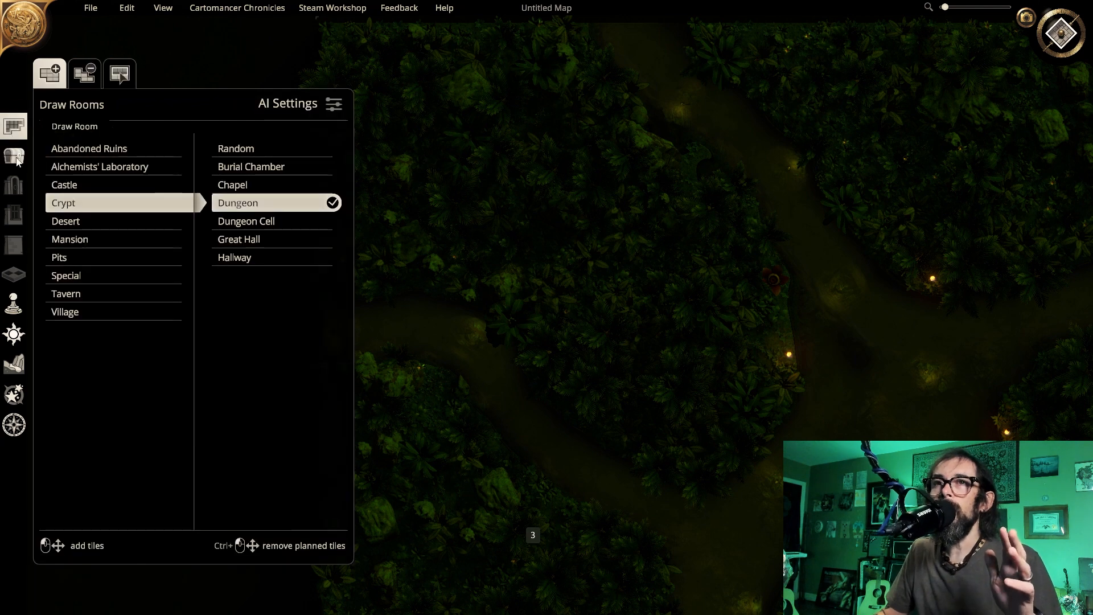
pyautogui.click(82, 317)
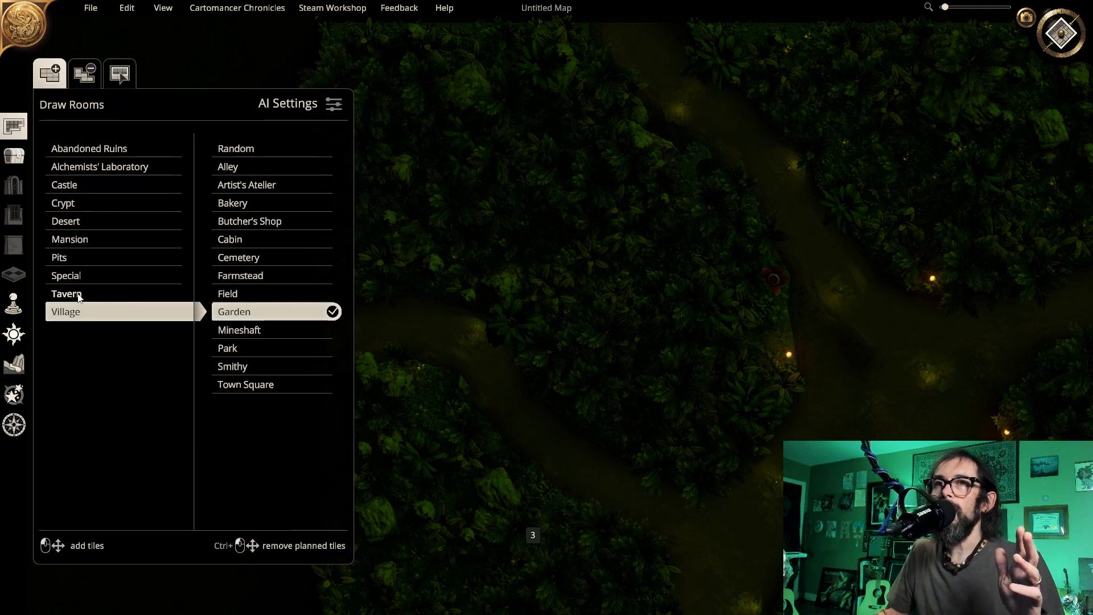
pyautogui.click(80, 295)
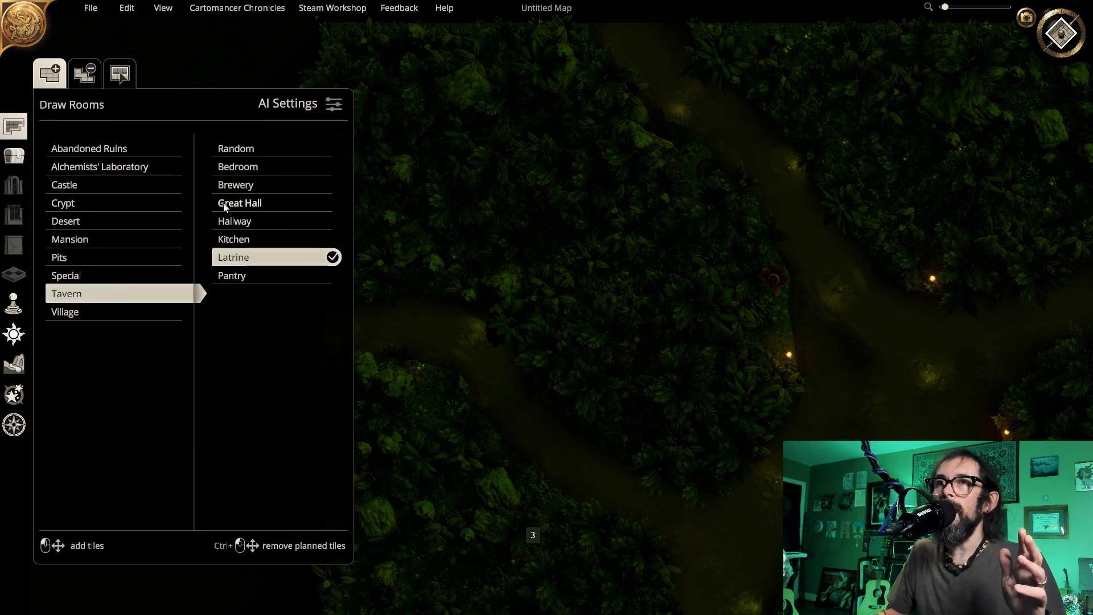
pyautogui.click(240, 204)
pyautogui.press('a')
pyautogui.press('w')
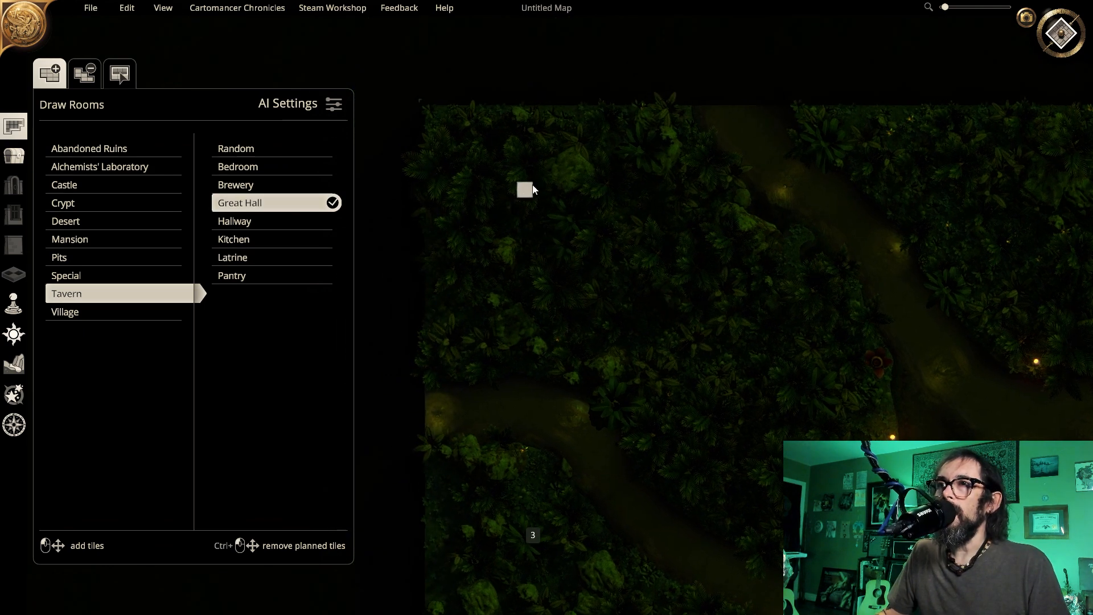
pyautogui.moveTo(538, 210)
pyautogui.mouseDown()
pyautogui.moveTo(600, 251)
pyautogui.moveTo(667, 256)
pyautogui.mouseUp()
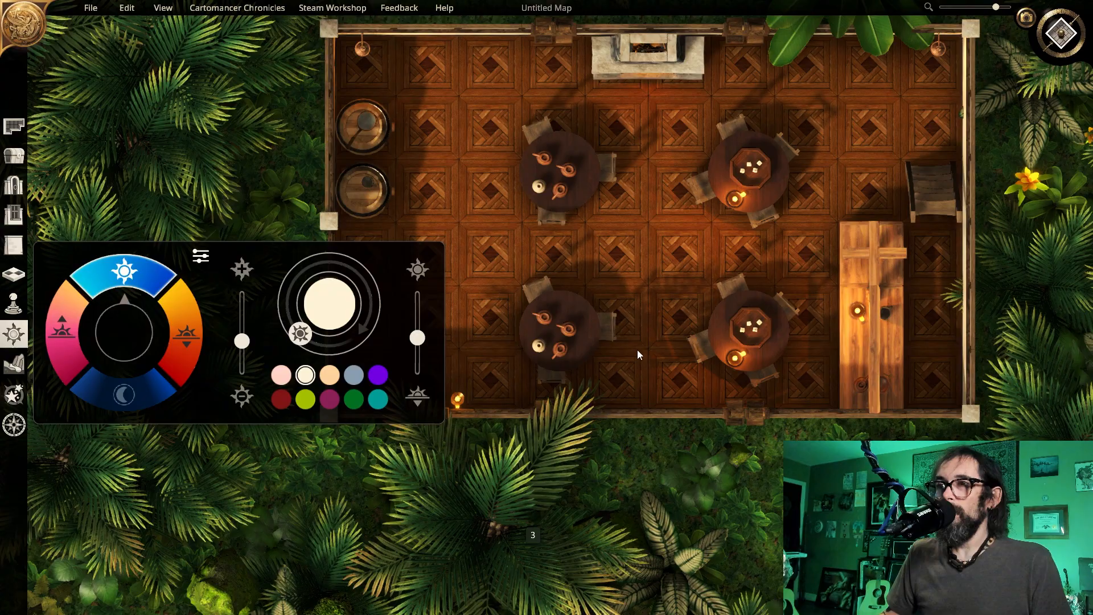
# Repaint the entire tavern hall floor with the dark, multi-toned wood plank tile
pyautogui.press('a')
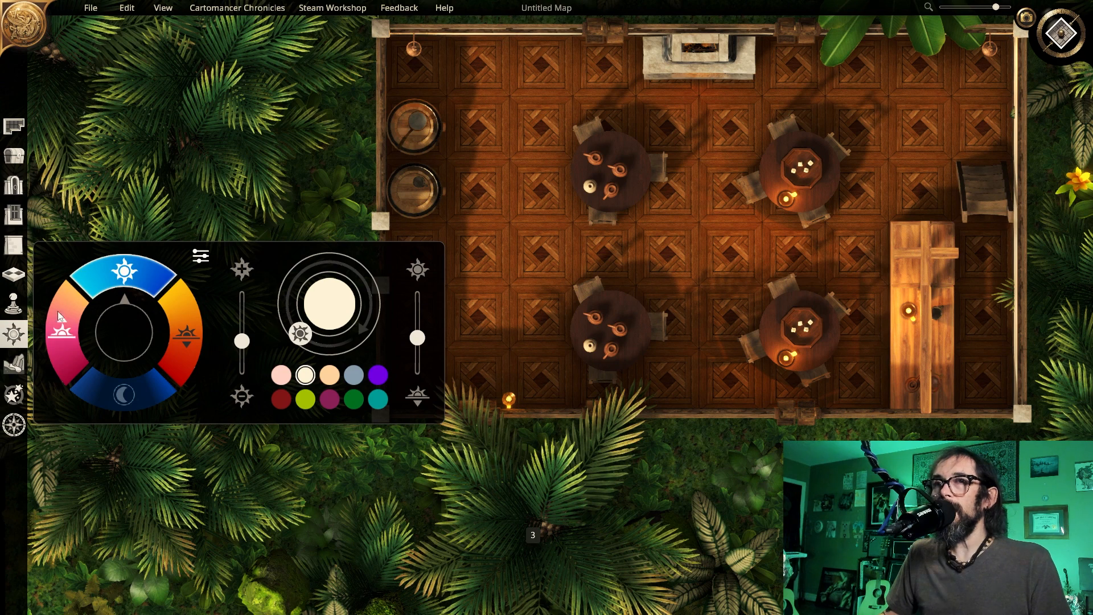
pyautogui.click(13, 273)
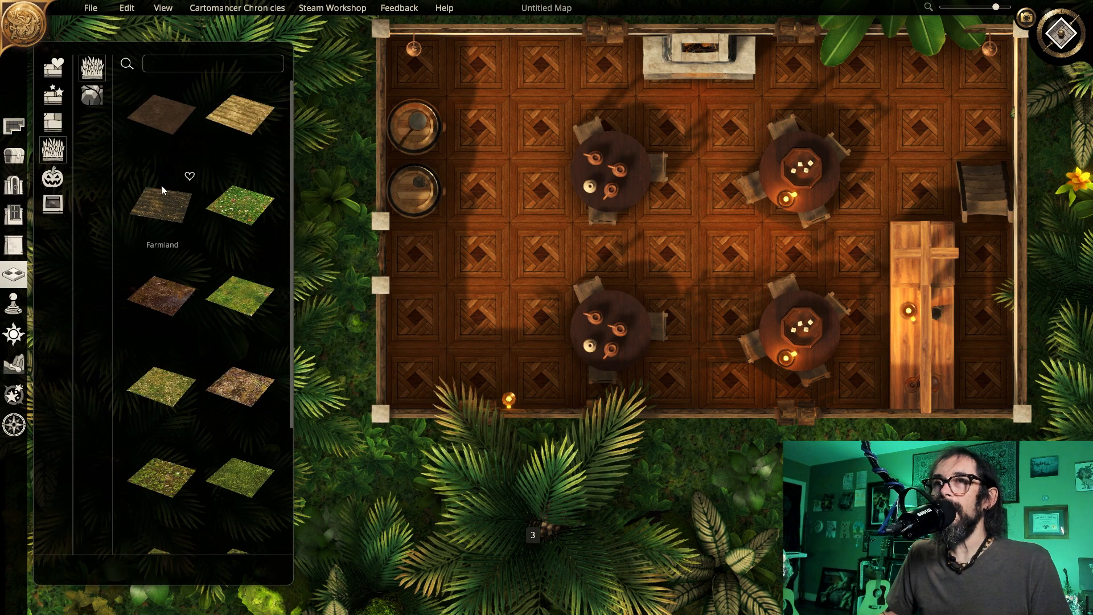
pyautogui.click(52, 123)
pyautogui.click(91, 69)
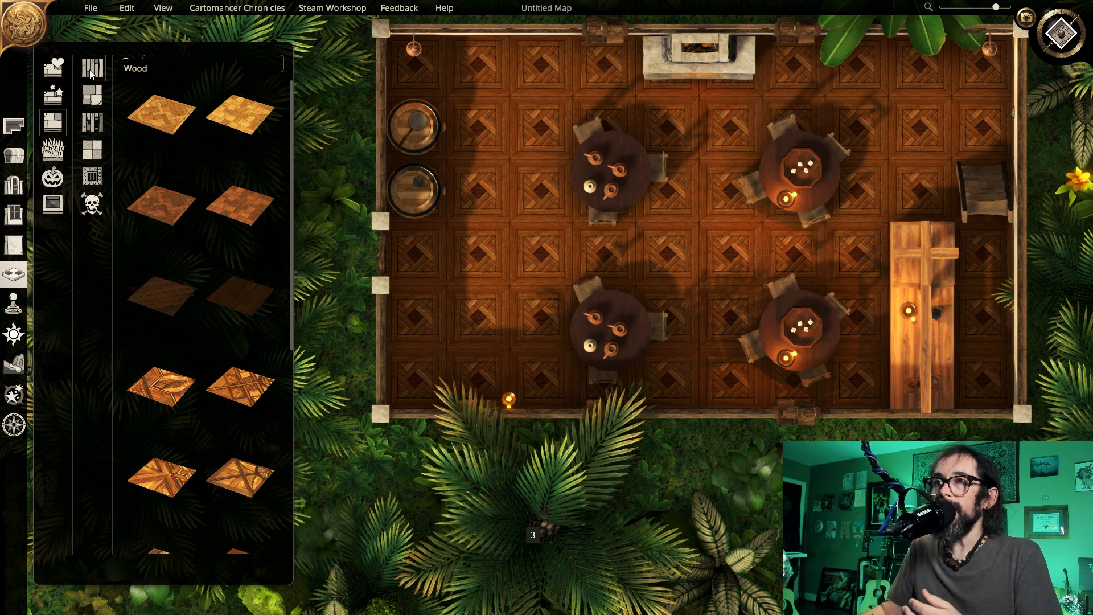
pyautogui.click(14, 155)
pyautogui.click(699, 76)
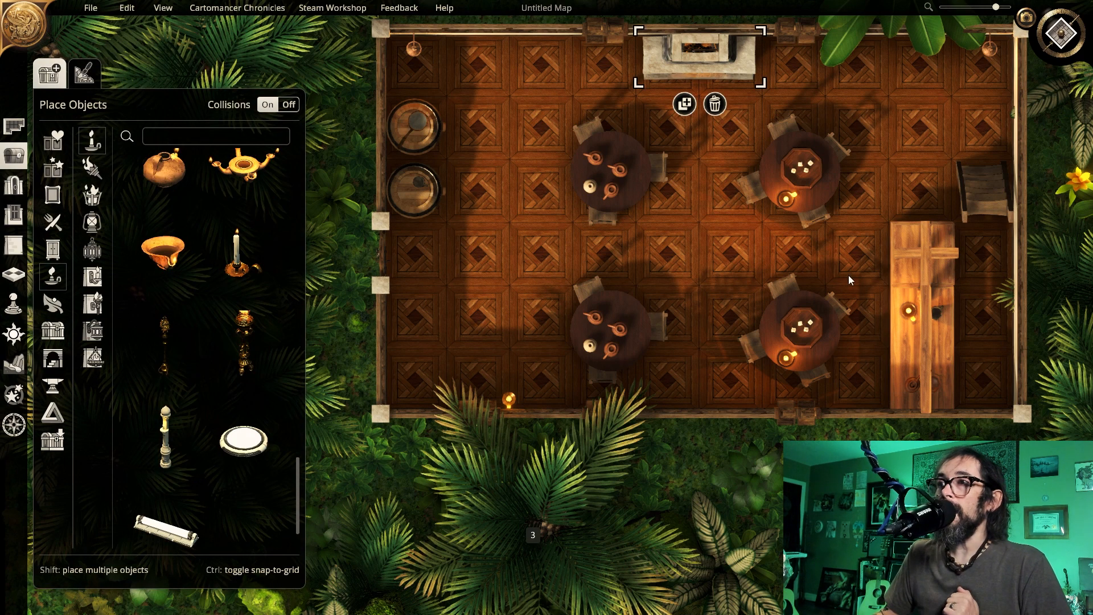
pyautogui.click(15, 274)
pyautogui.scroll(-5, 173, 292)
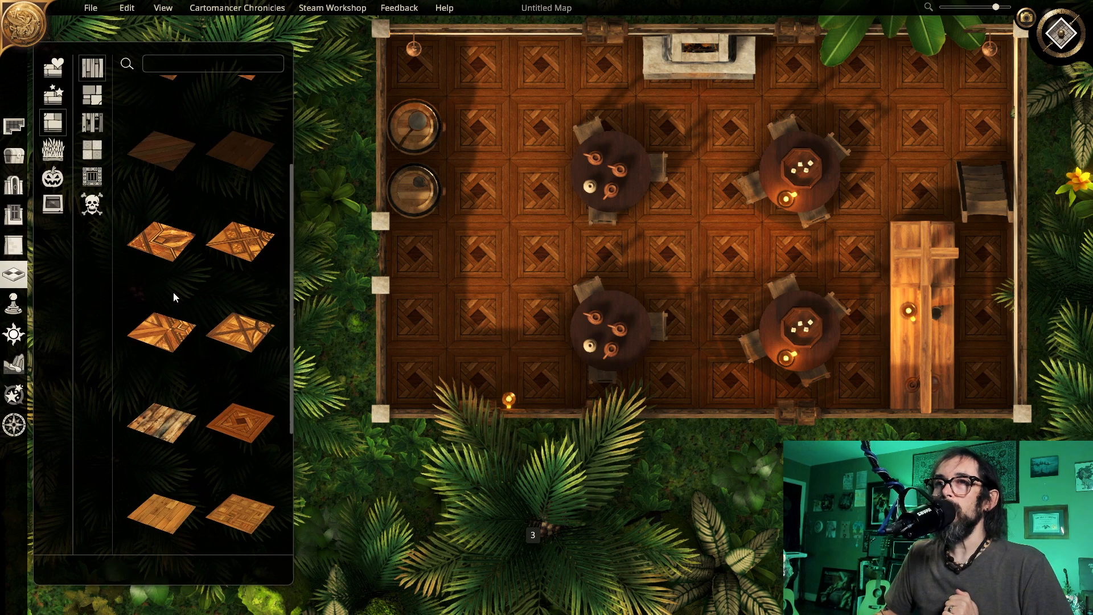
pyautogui.click(235, 396)
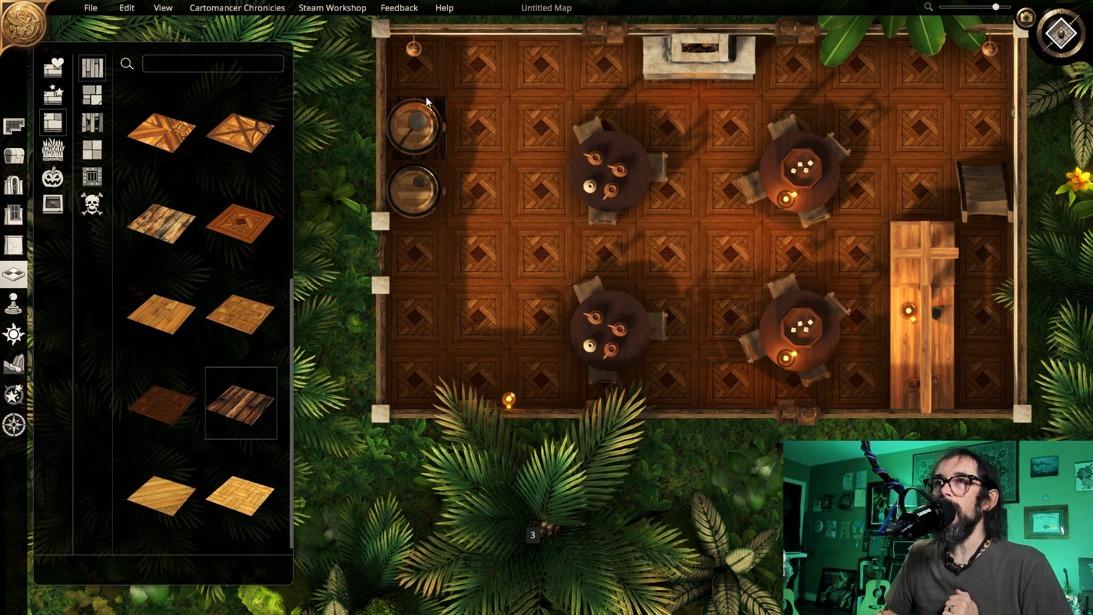
pyautogui.moveTo(415, 90); pyautogui.dragTo(974, 406)
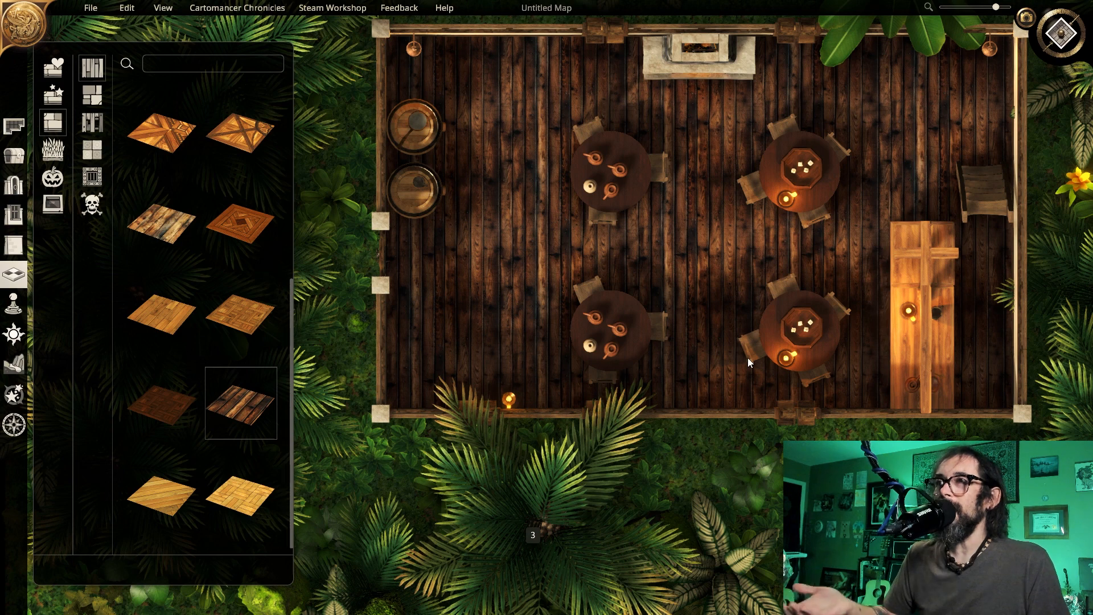
# Delete the two round tables in the southern half of the tavern hall
pyautogui.press('d')
pyautogui.press('s')
pyautogui.press('a')
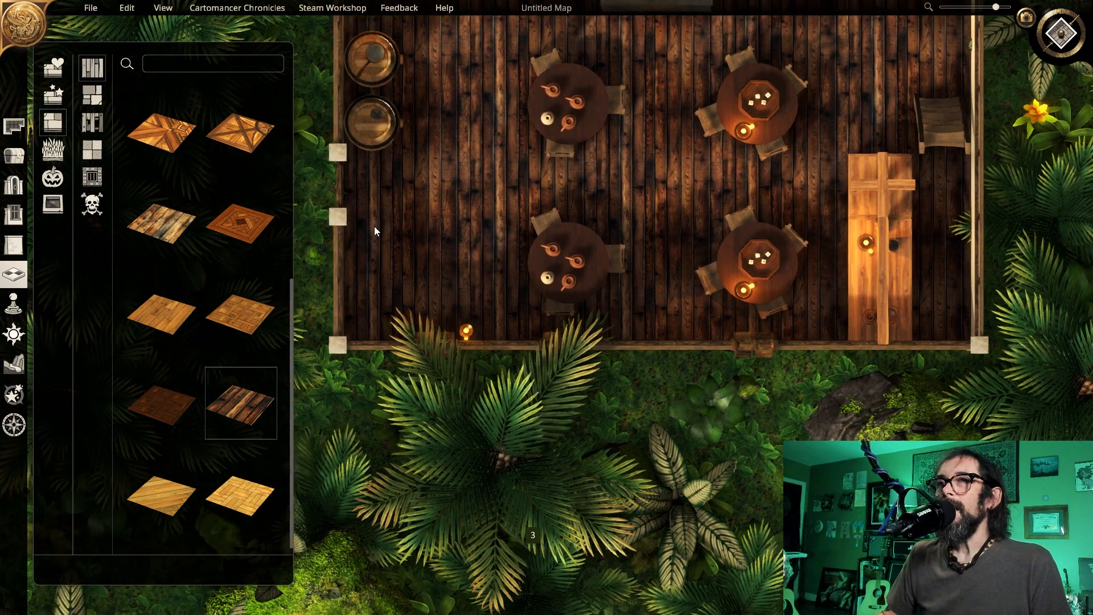
pyautogui.click(14, 155)
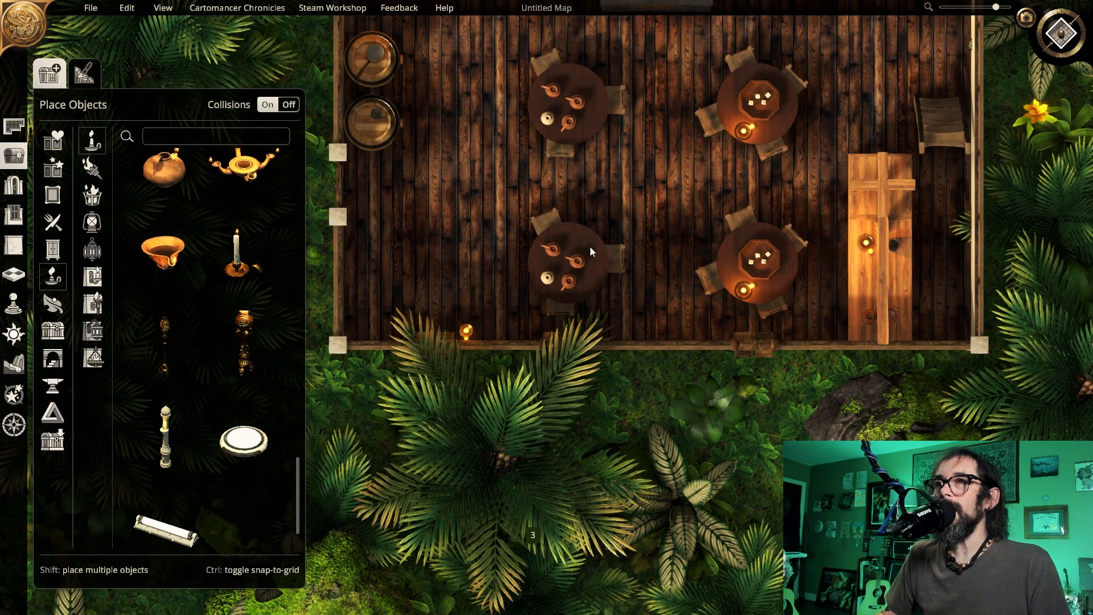
pyautogui.moveTo(590, 247); pyautogui.dragTo(535, 223)
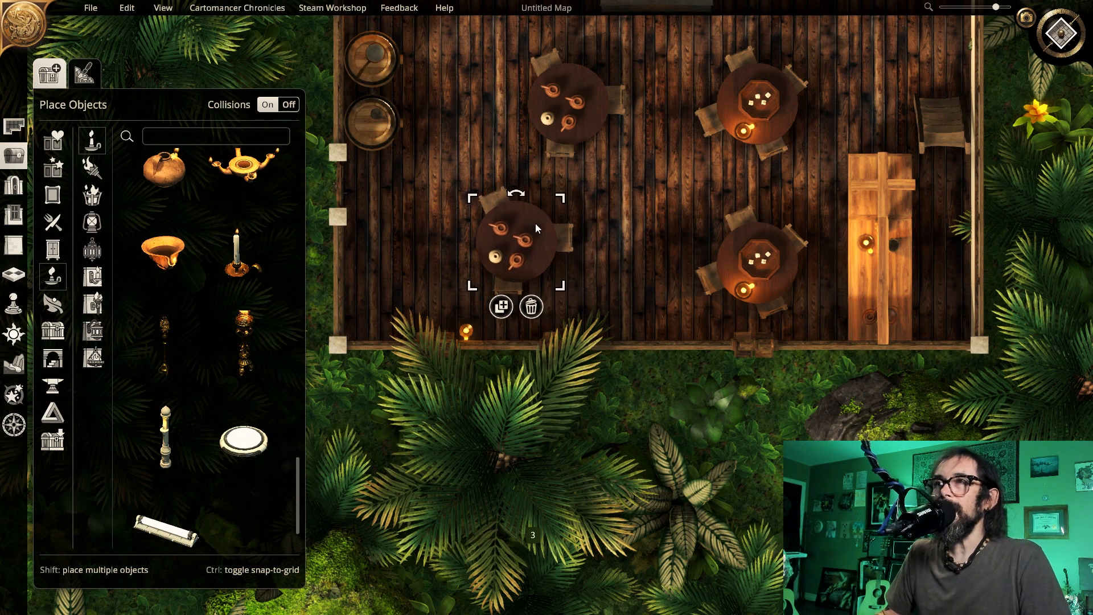
pyautogui.press('Delete')
pyautogui.click(788, 275)
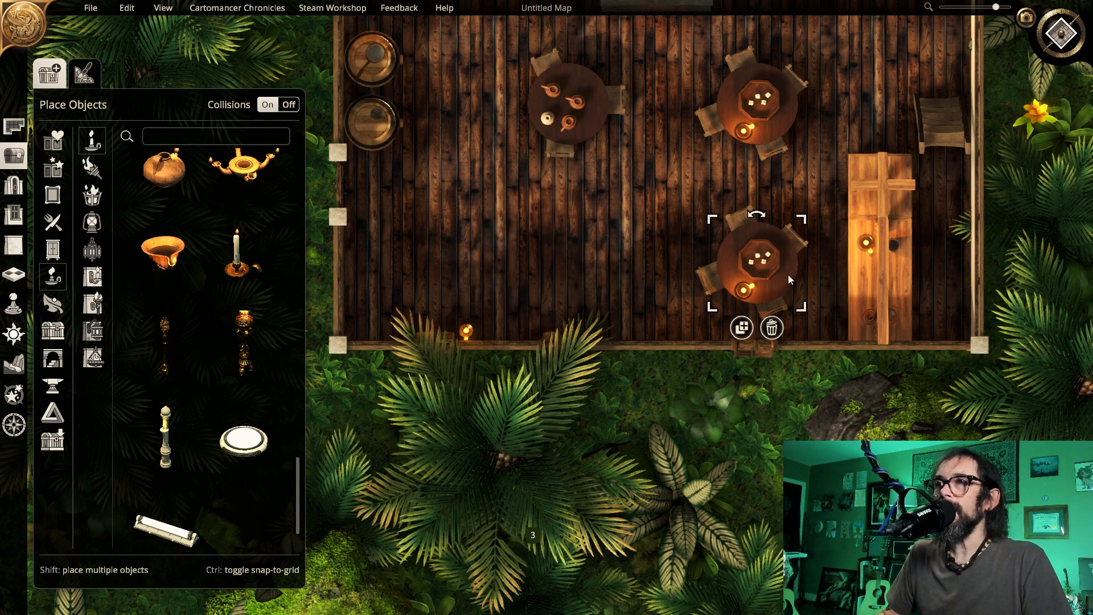
pyautogui.click(663, 189)
pyautogui.press('Delete')
# Move the broad-leaved plant overhanging the hall's north wall northward, clear of the fireplace side of the room
pyautogui.scroll(-1, 650, 174)
pyautogui.scroll(-1, 654, 205)
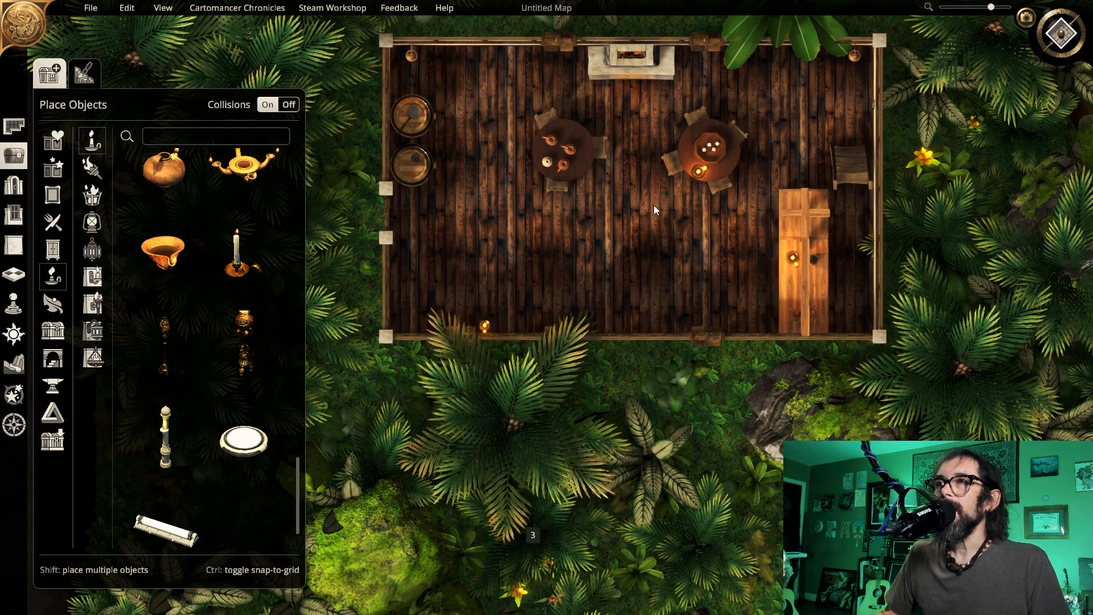
pyautogui.press('w')
pyautogui.moveTo(793, 64); pyautogui.dragTo(797, 26)
pyautogui.press('s')
pyautogui.press('a')
pyautogui.press('d')
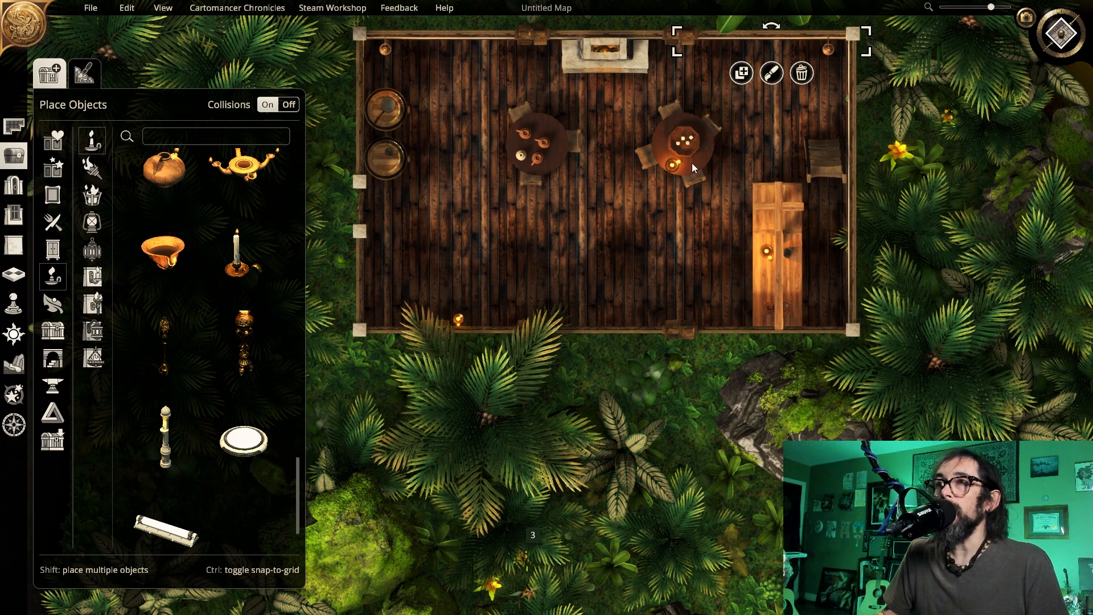
# Move the eastern round table closer to the northeast corner and rotate the wooden chair against the east wall by a quarter turn
pyautogui.moveTo(692, 162); pyautogui.dragTo(756, 115)
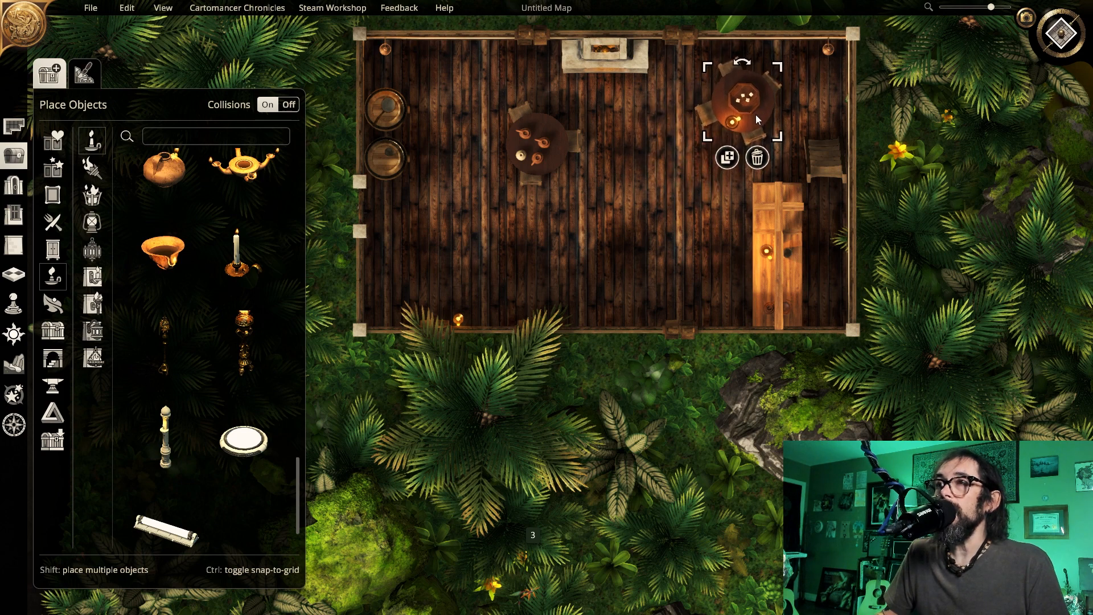
pyautogui.click(830, 168)
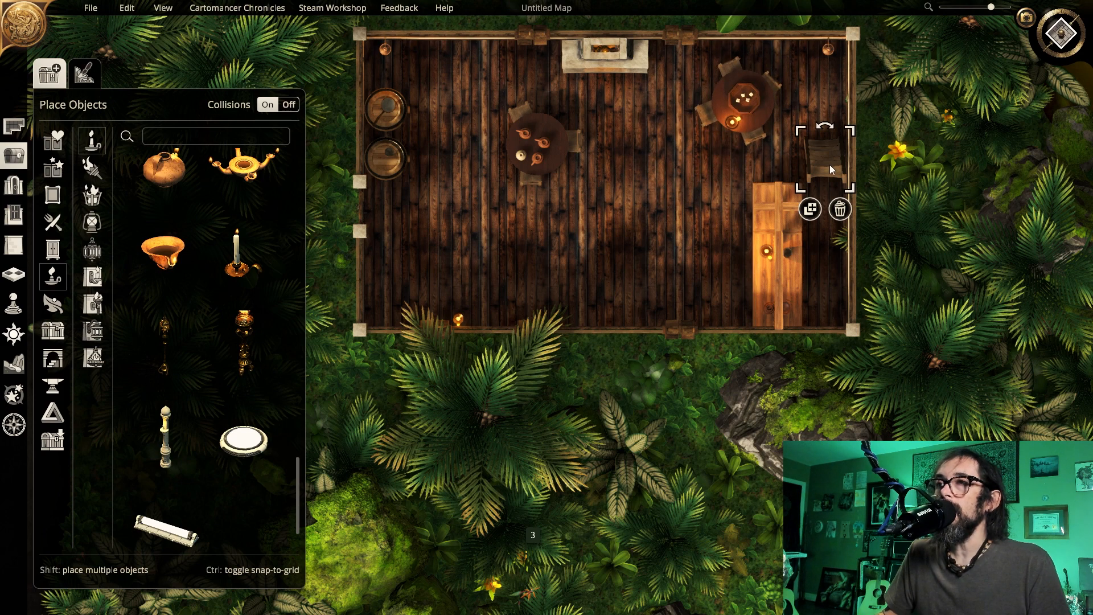
pyautogui.press('r')
pyautogui.press('r')
pyautogui.press('r')
pyautogui.press('r')
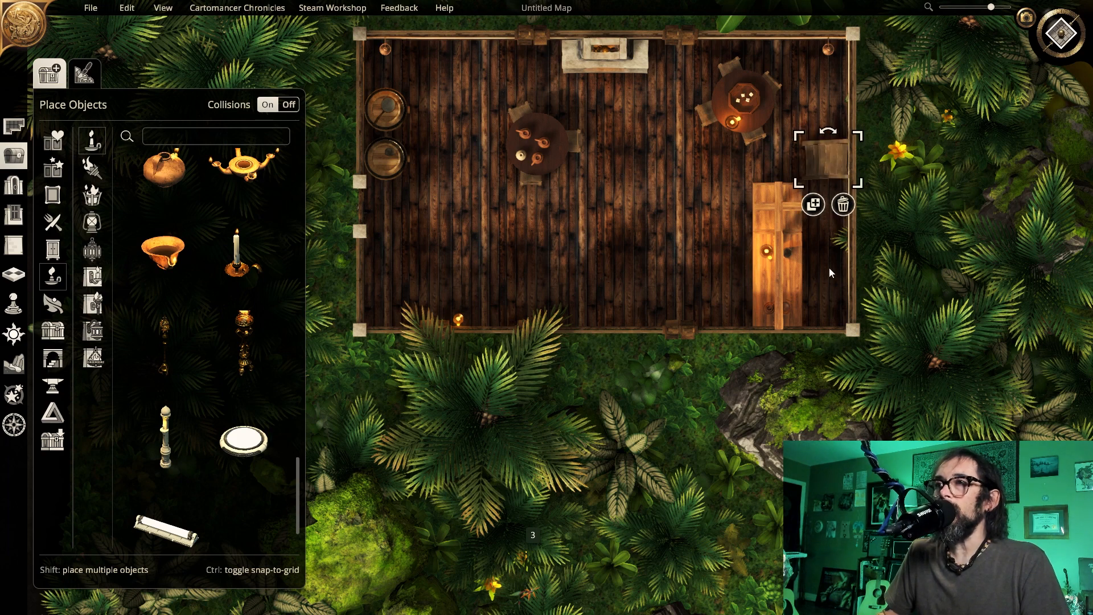
pyautogui.click(822, 282)
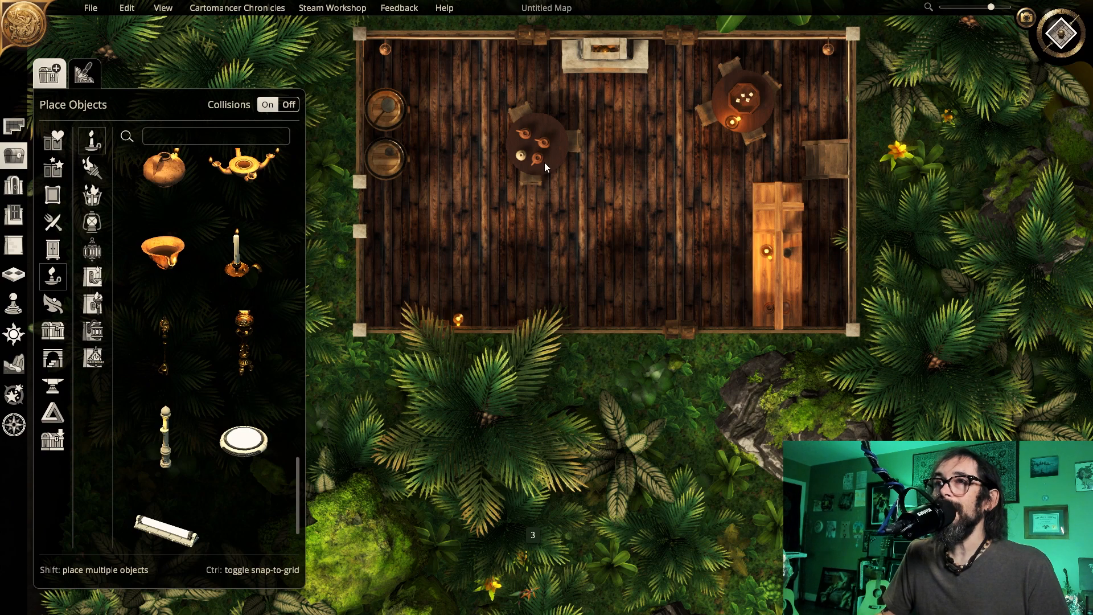
# Move the western round table into the northwest corner and fit the northern barrel behind the bar in the southeast corner
pyautogui.moveTo(544, 162); pyautogui.dragTo(466, 107)
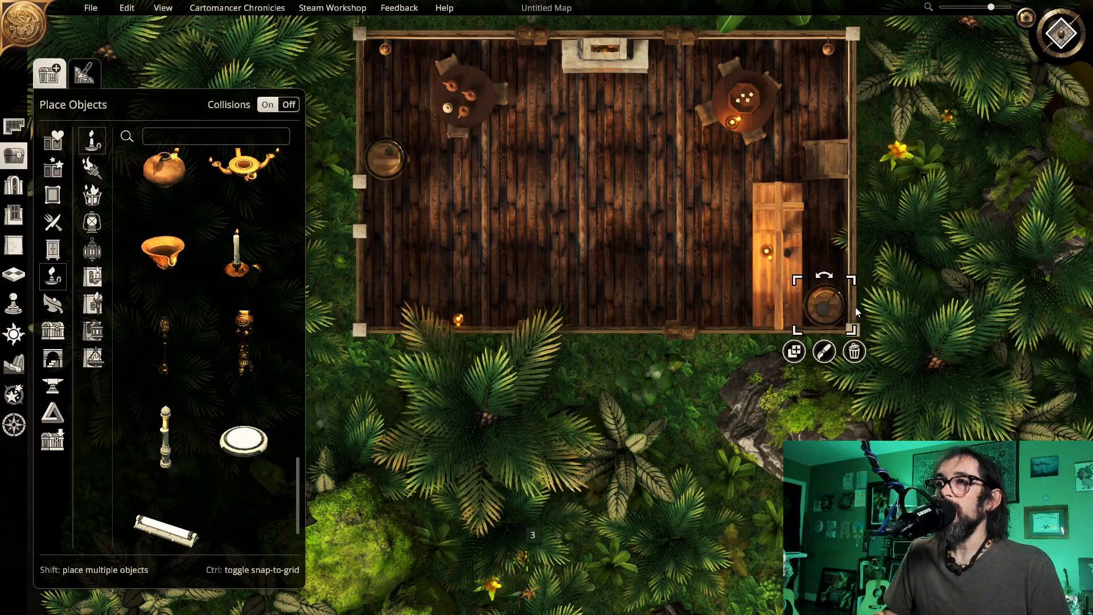
pyautogui.moveTo(849, 284); pyautogui.dragTo(835, 306)
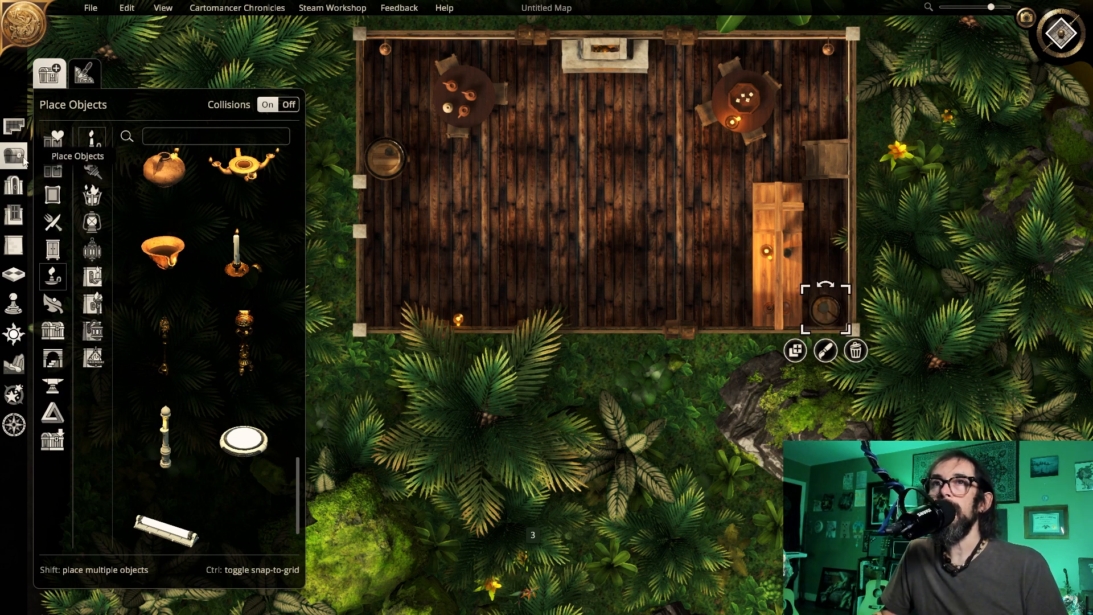
# Place a Rustic Table set with chairs from the furniture tables in the southwest part of the hall
pyautogui.click(53, 249)
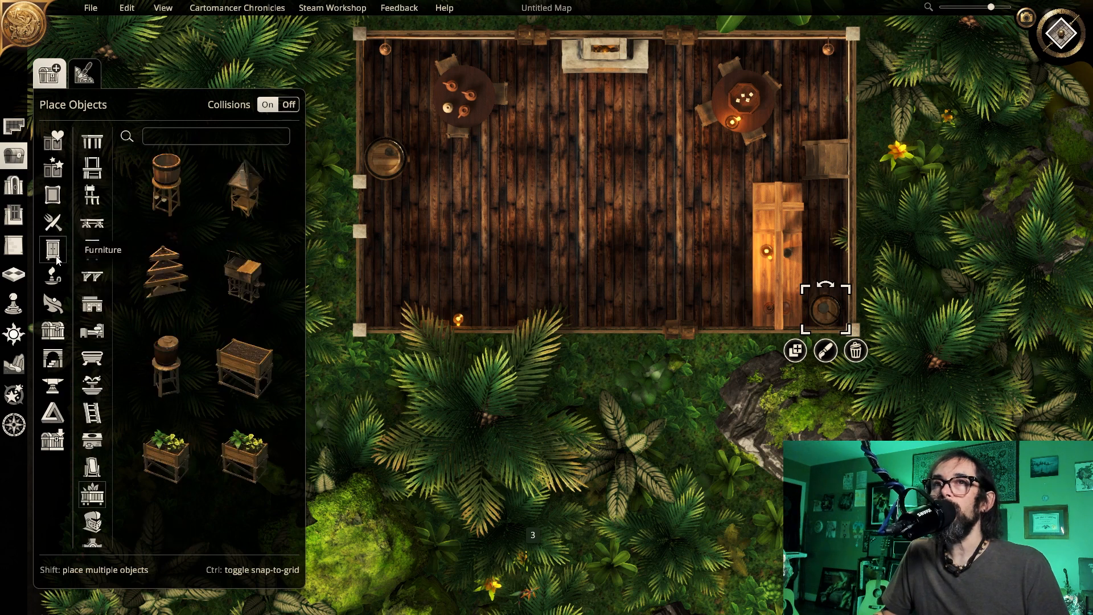
pyautogui.click(93, 142)
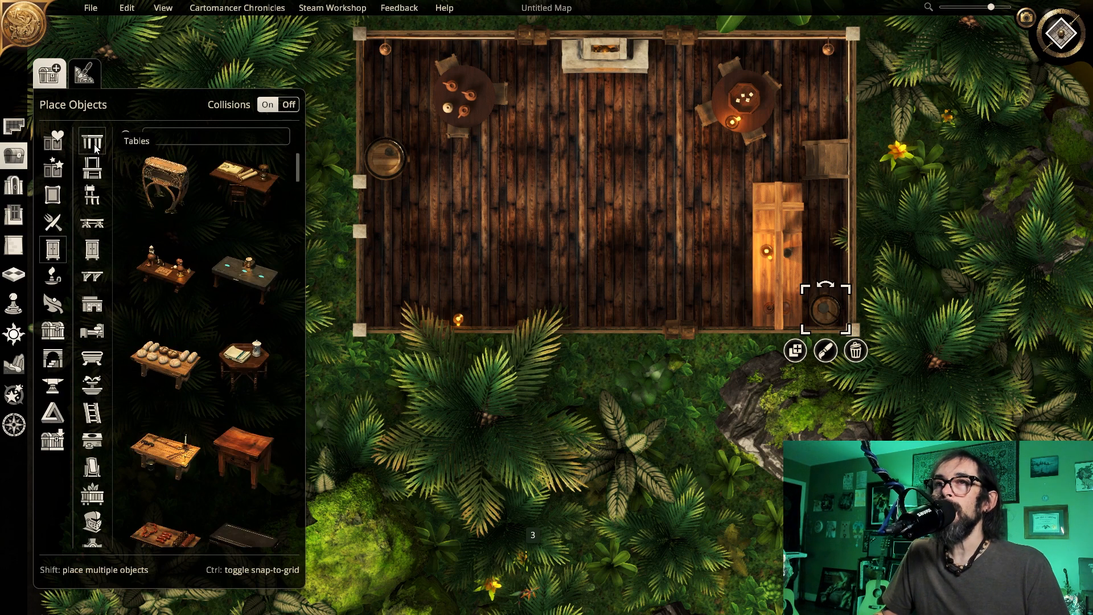
pyautogui.scroll(-3, 227, 319)
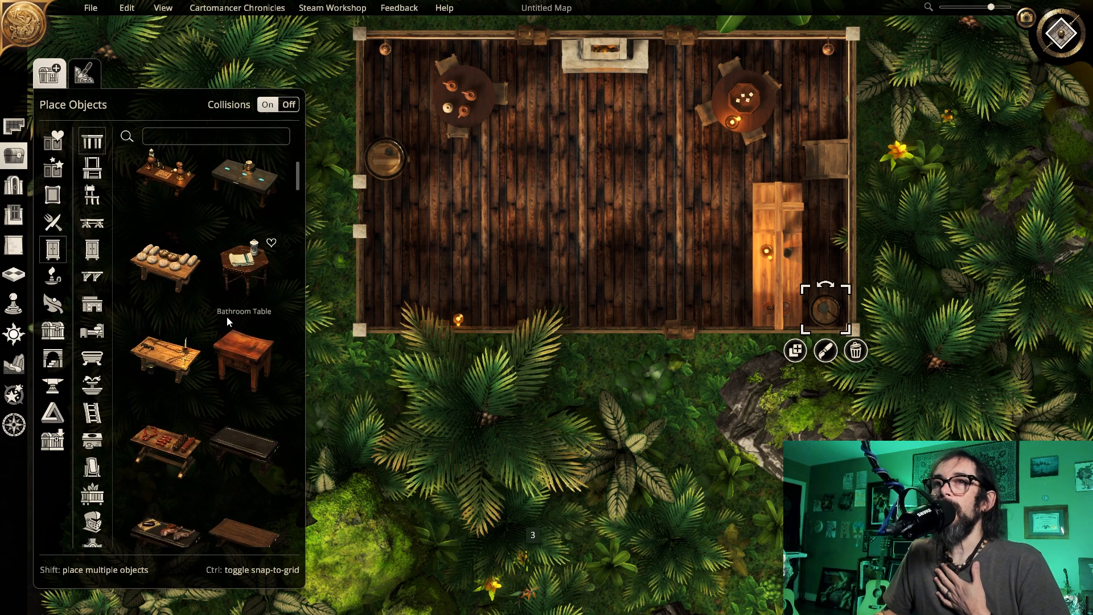
pyautogui.scroll(-5, 226, 316)
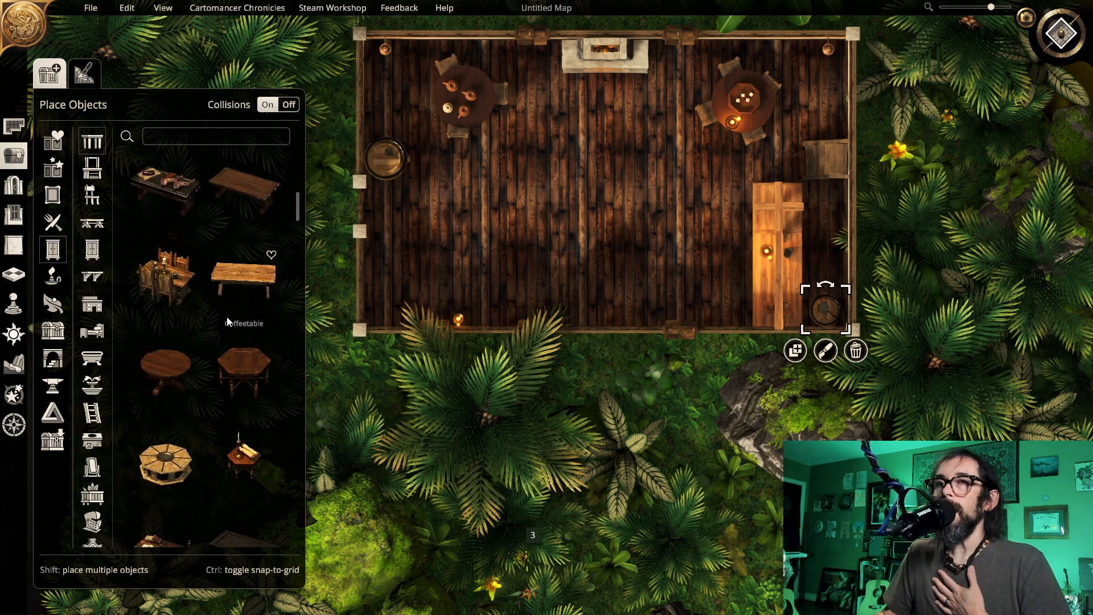
pyautogui.scroll(-8, 214, 286)
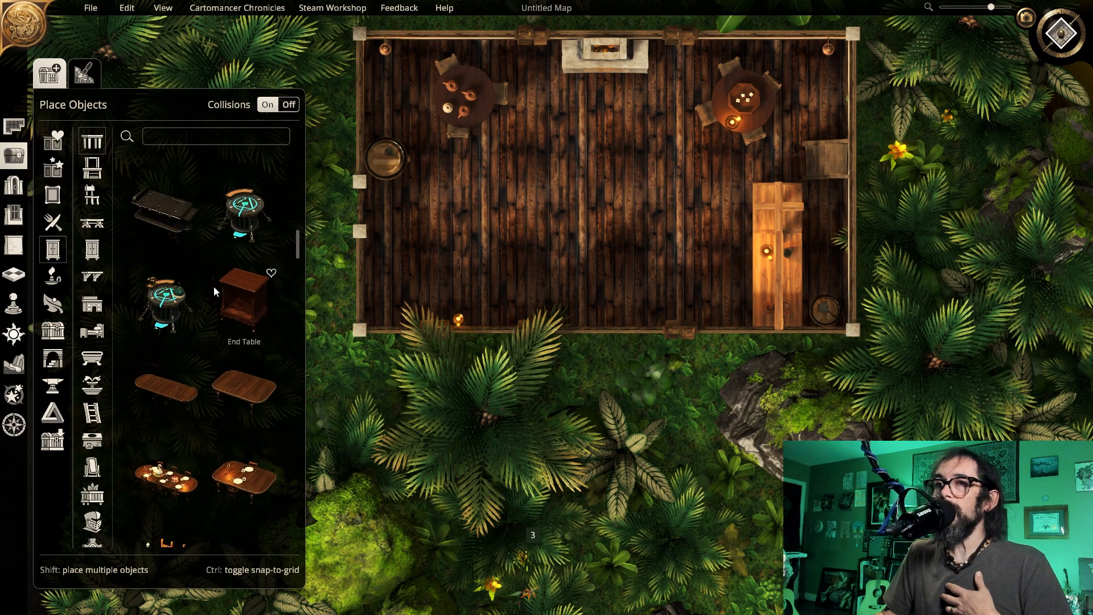
pyautogui.scroll(-4, 214, 286)
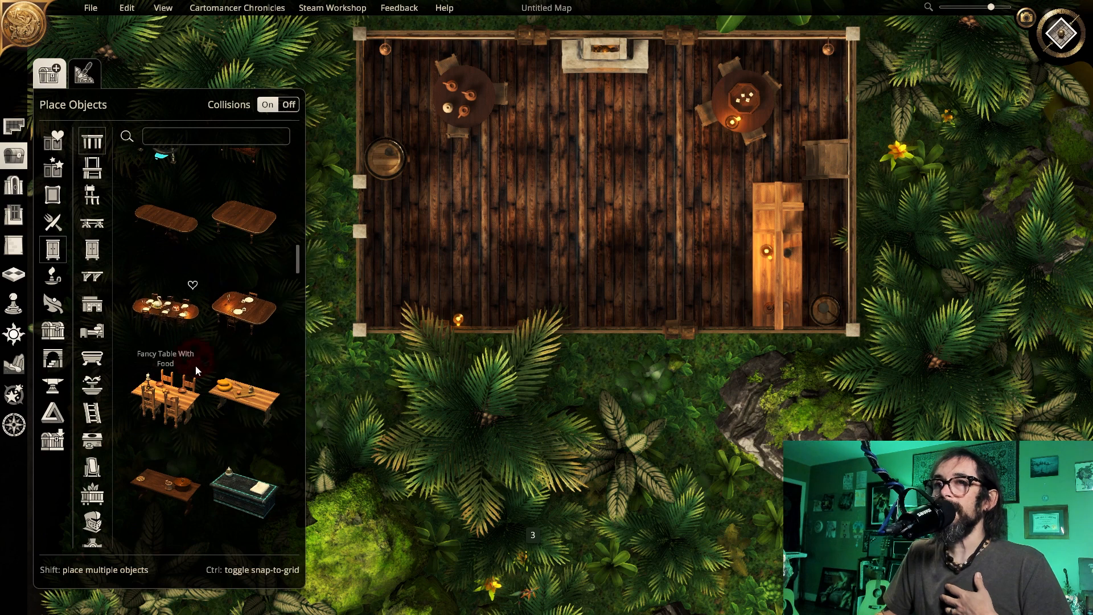
pyautogui.scroll(6, 192, 343)
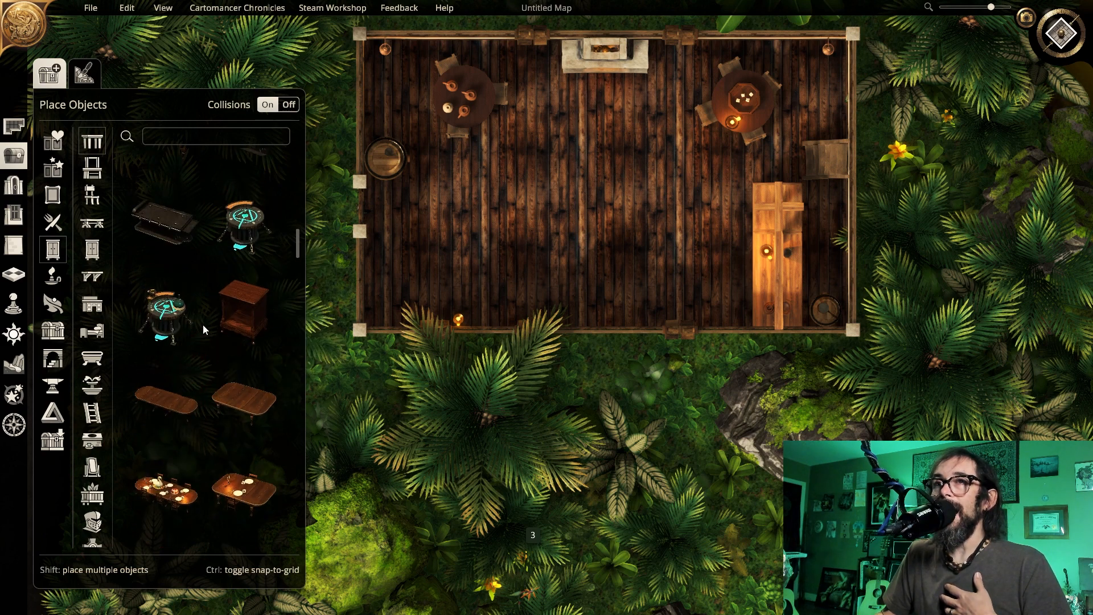
pyautogui.scroll(5, 206, 317)
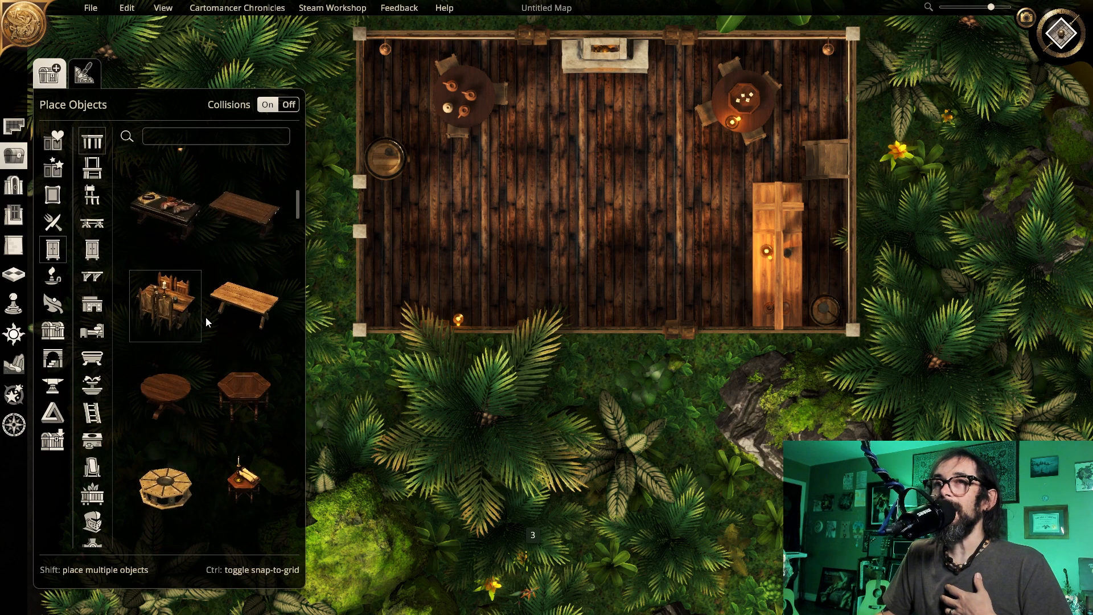
pyautogui.moveTo(189, 311); pyautogui.dragTo(439, 285)
pyautogui.click(439, 287)
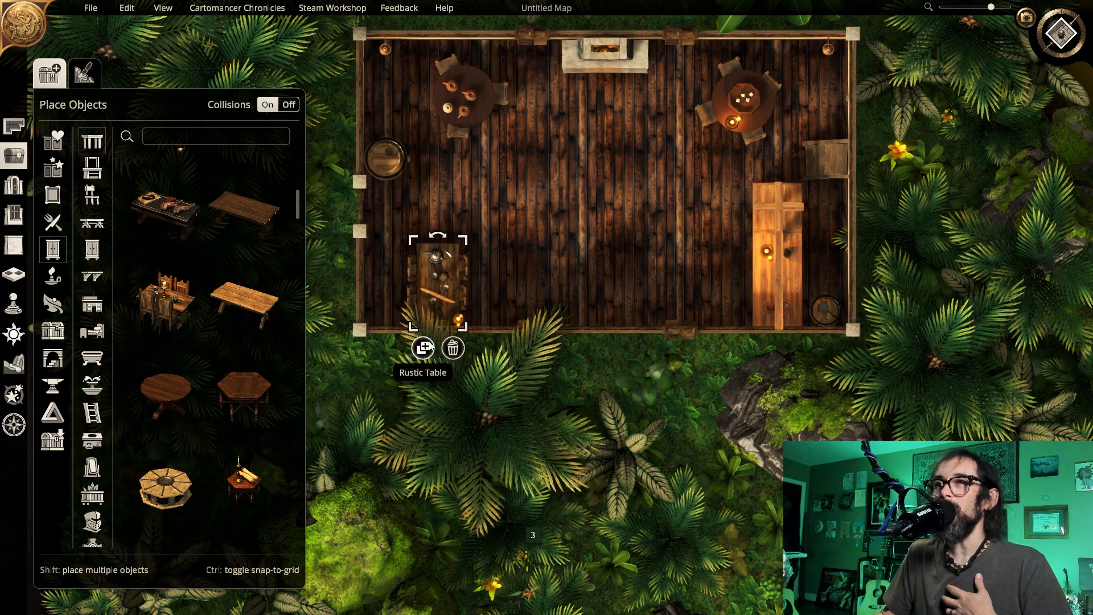
# Duplicate the Rustic Table set to the hall's south centre and move the large palm southward, clear of the south wall
pyautogui.click(423, 349)
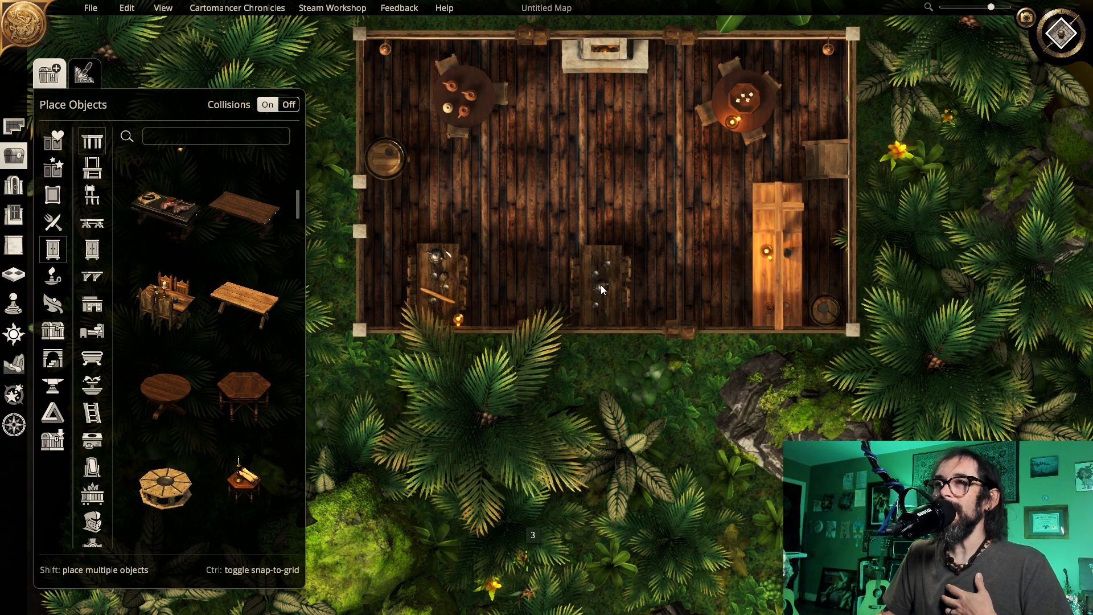
pyautogui.click(603, 288)
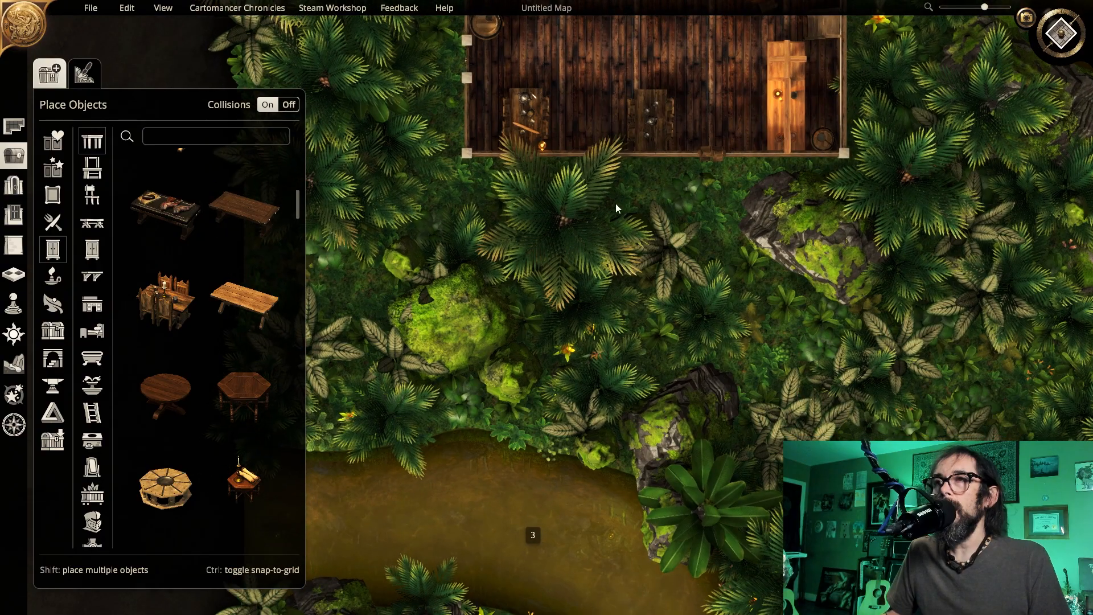
pyautogui.moveTo(583, 259)
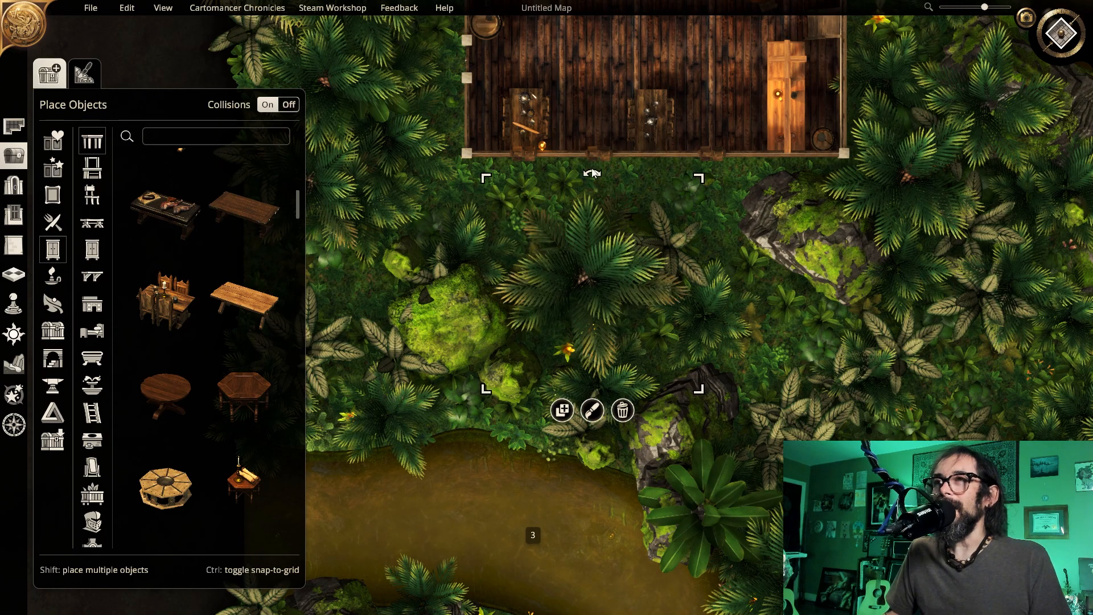
# Pull out and angle the southeastern chair of the western Rustic Table, and pull its northwestern chair outward
pyautogui.scroll(8, 572, 124)
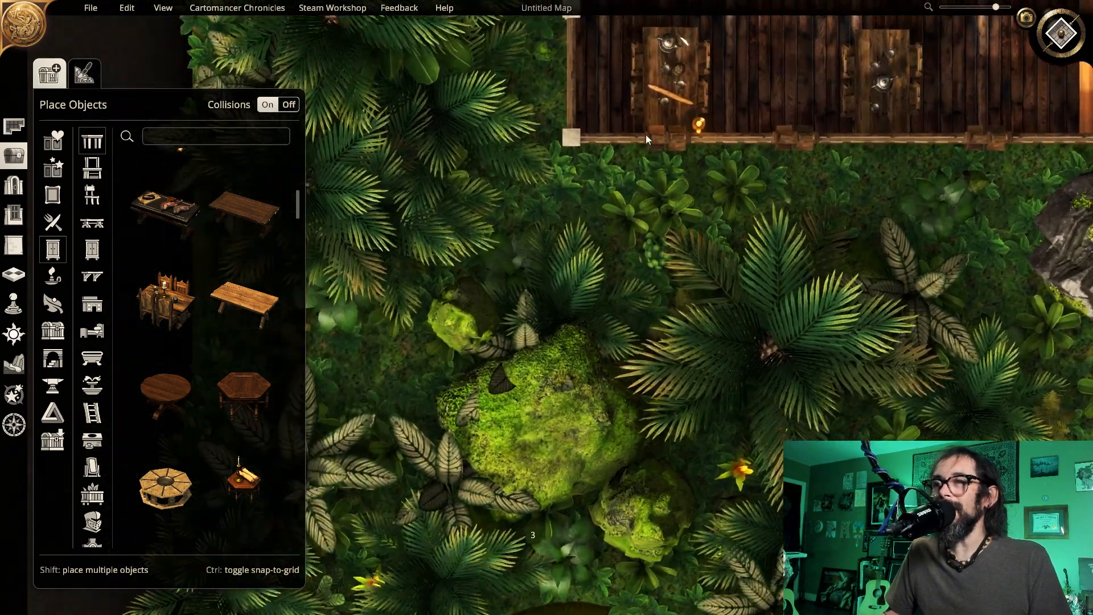
pyautogui.press('w')
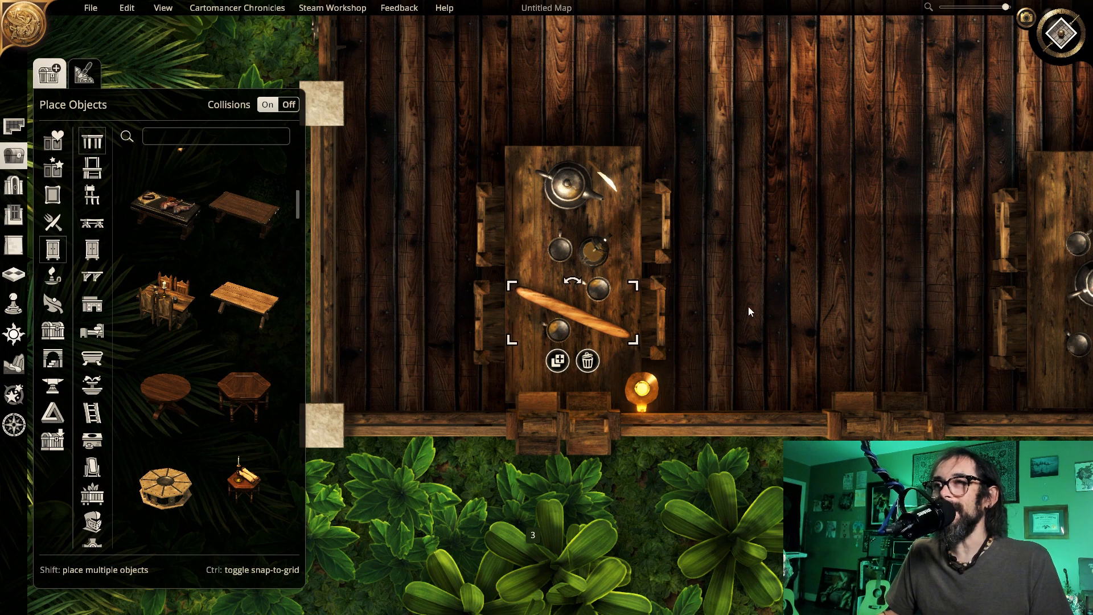
pyautogui.moveTo(665, 329); pyautogui.dragTo(715, 336)
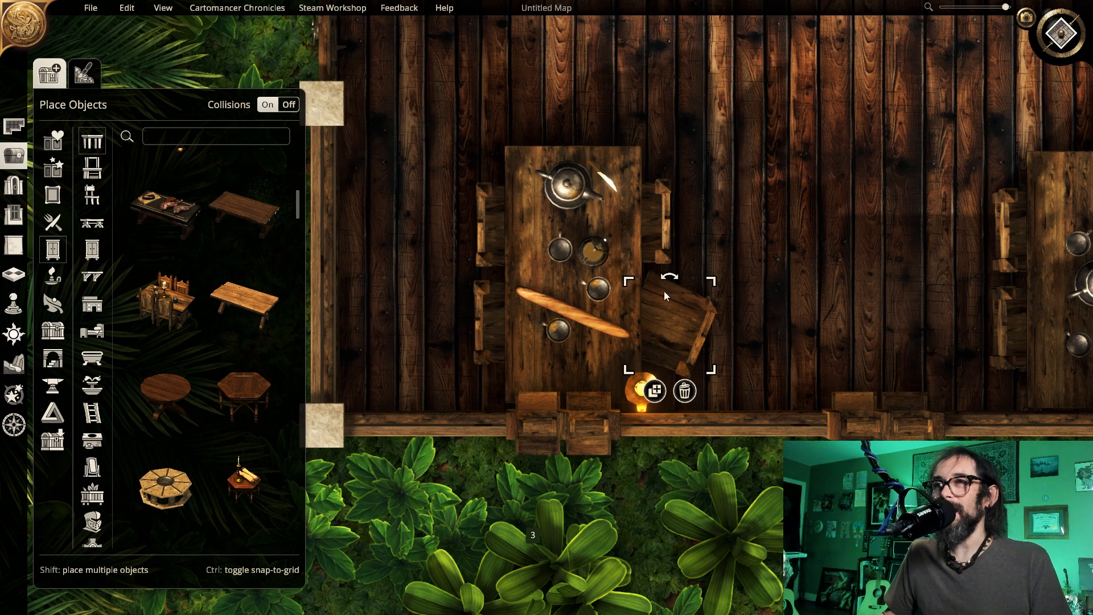
pyautogui.moveTo(480, 208); pyautogui.dragTo(441, 193)
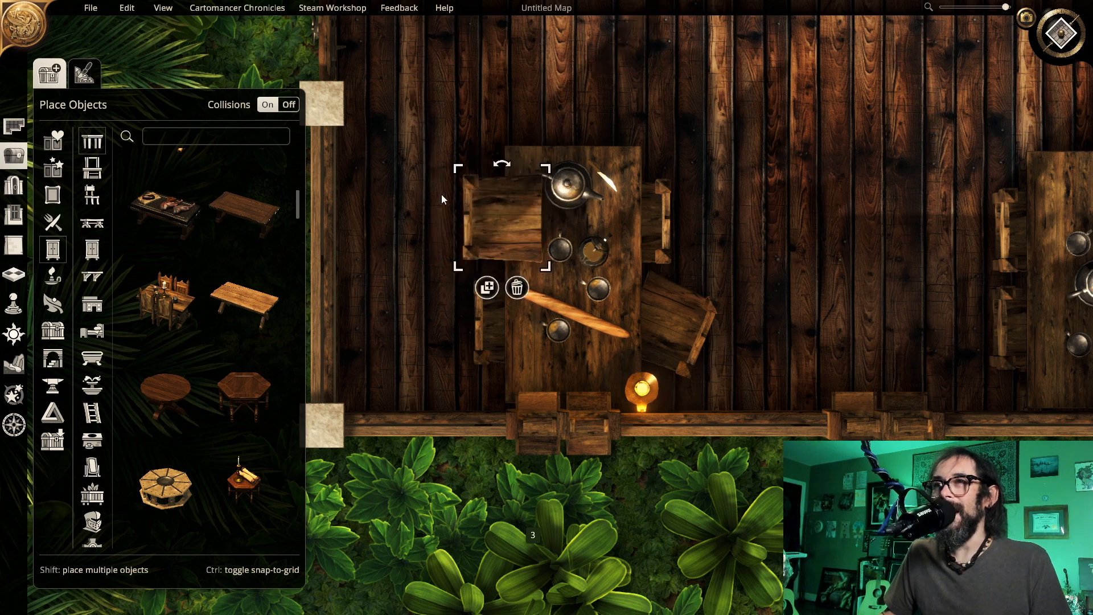
# Move the northwestern chair of the western Rustic Table farther west, leaving a gap between it and the table
pyautogui.click(542, 52)
pyautogui.moveTo(470, 236); pyautogui.dragTo(384, 223)
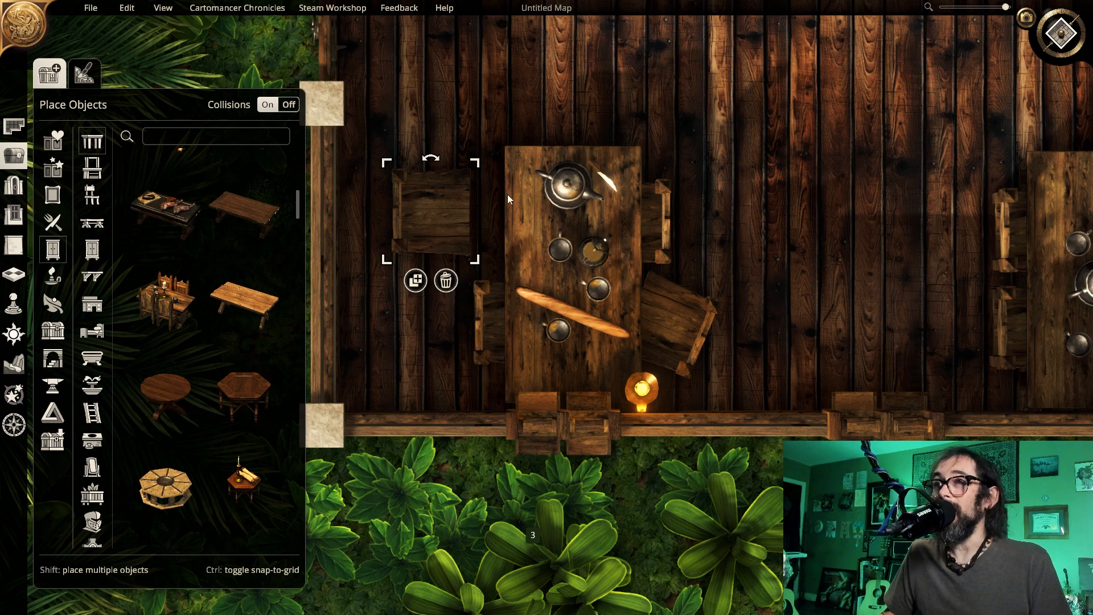
pyautogui.click(557, 189)
# Delete the Rustic Table set at the hall's south centre
pyautogui.scroll(-6, 556, 189)
pyautogui.click(774, 227)
pyautogui.press('d')
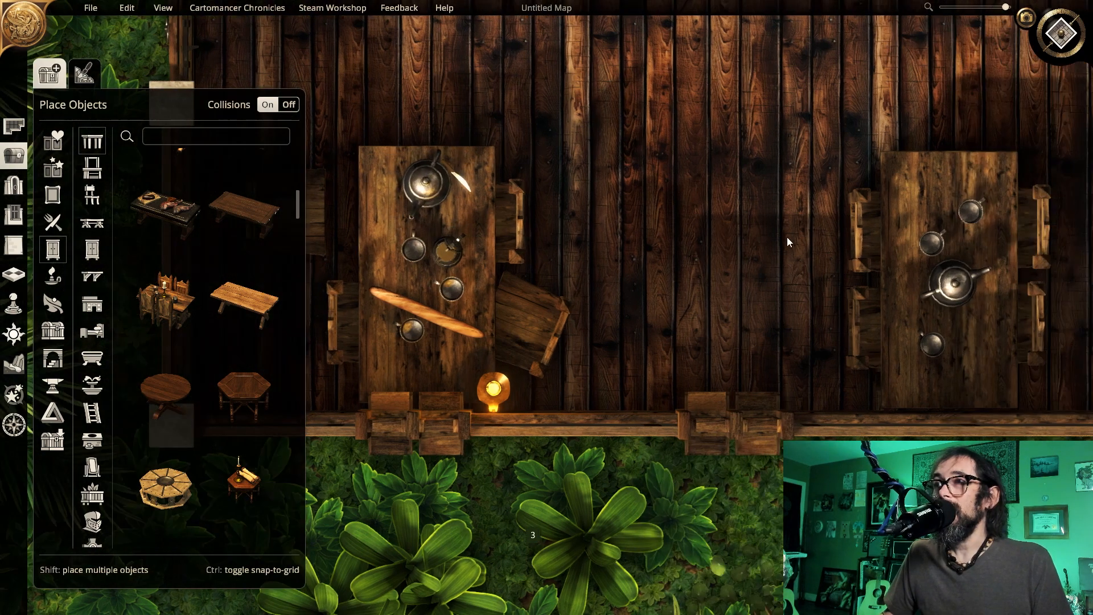
pyautogui.scroll(-5, 634, 282)
pyautogui.press('w')
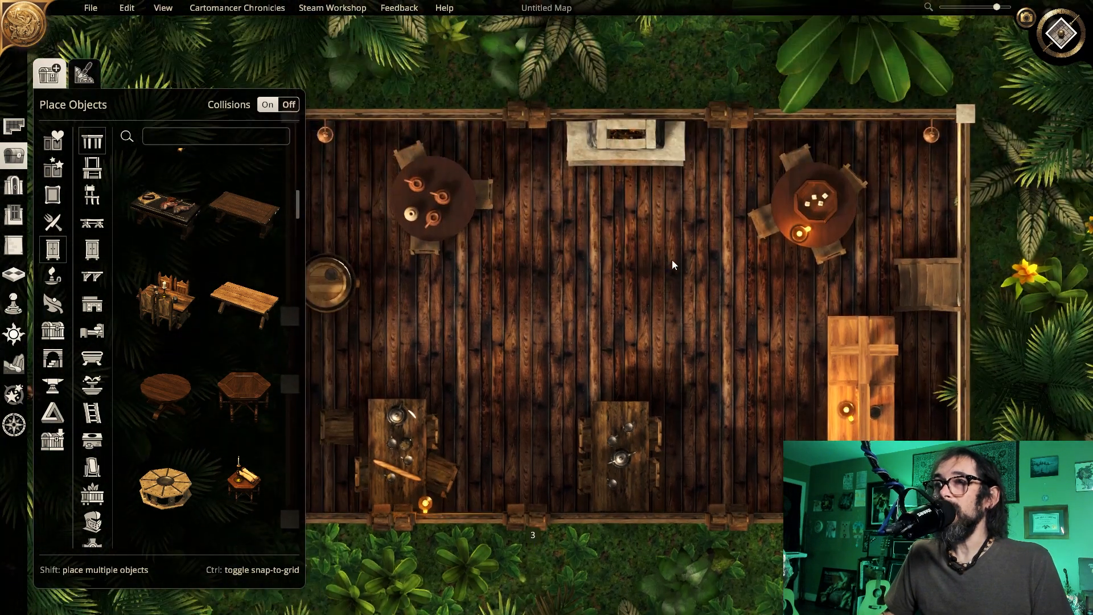
pyautogui.press('d')
pyautogui.press('s')
pyautogui.click(572, 317)
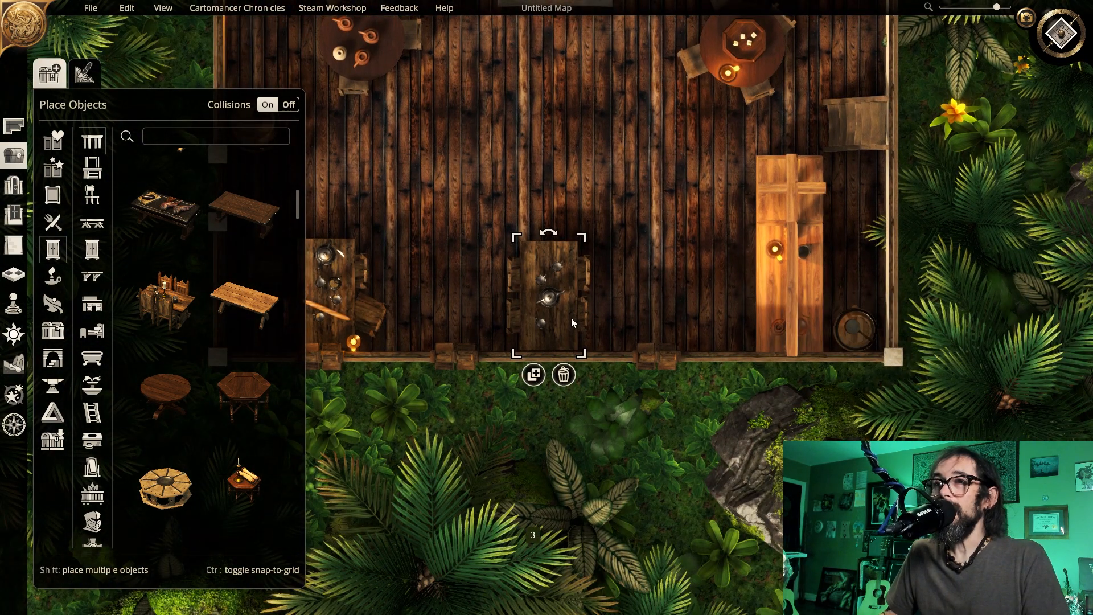
pyautogui.press('Delete')
# Try a duplicate of the western Rustic Table set at the hall's south centre, and delete that copy
pyautogui.click(348, 259)
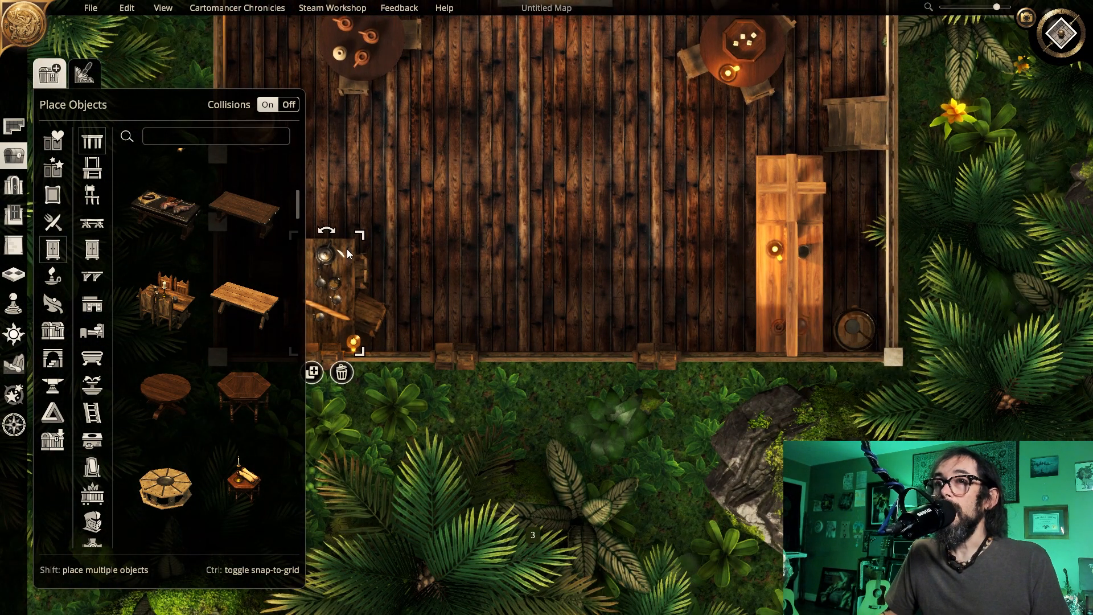
pyautogui.click(313, 372)
pyautogui.click(557, 281)
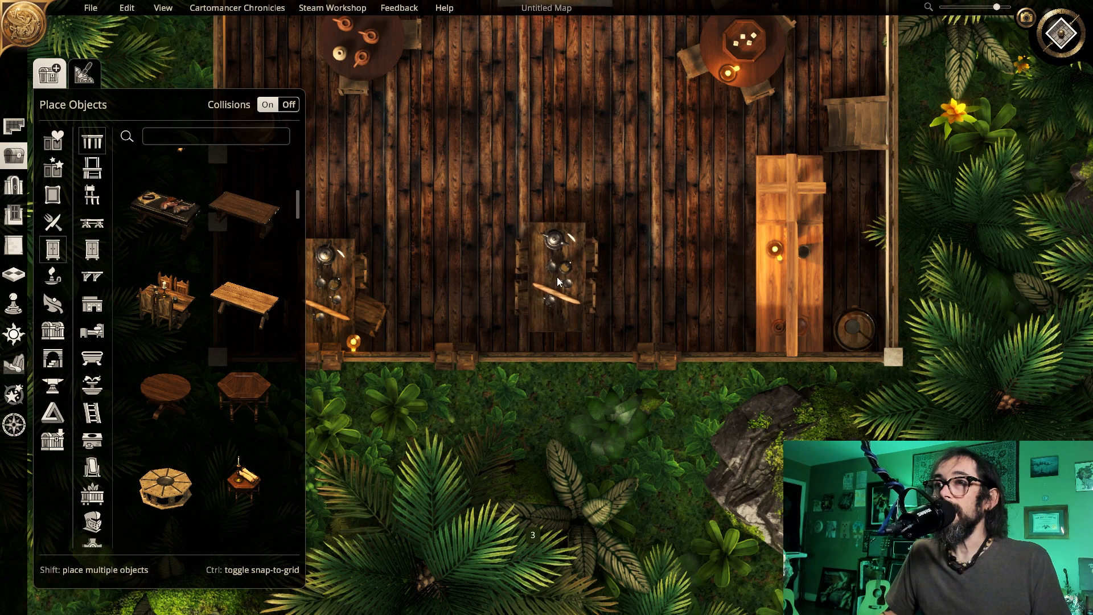
pyautogui.click(558, 281)
pyautogui.press('Delete')
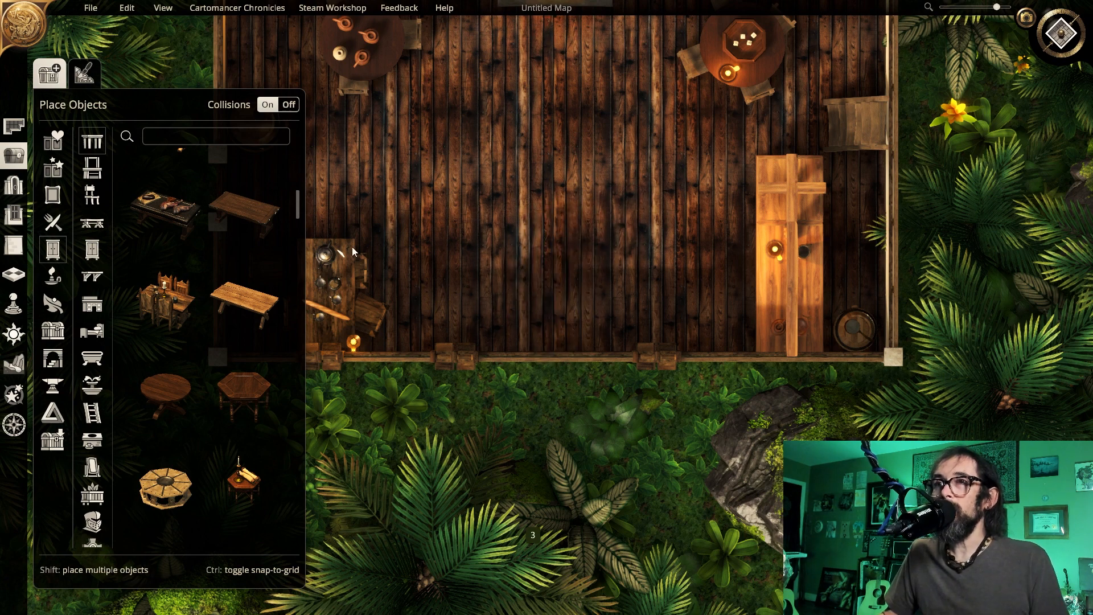
# Duplicate the western Rustic Table set as a variation with bowls and a candle, against the centre of the south wall
pyautogui.click(353, 250)
pyautogui.click(313, 373)
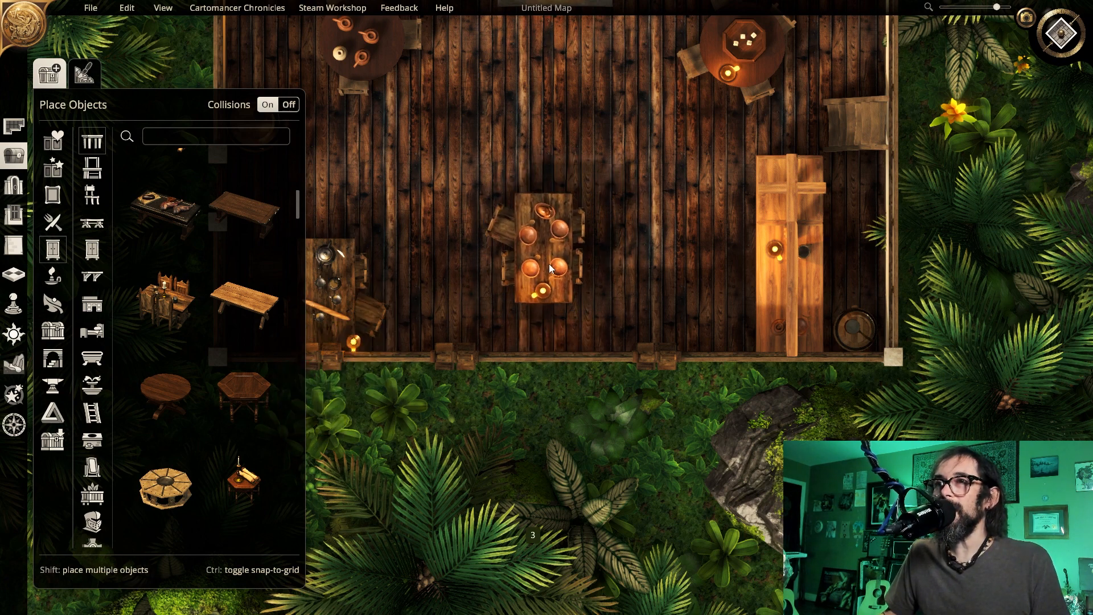
pyautogui.click(555, 299)
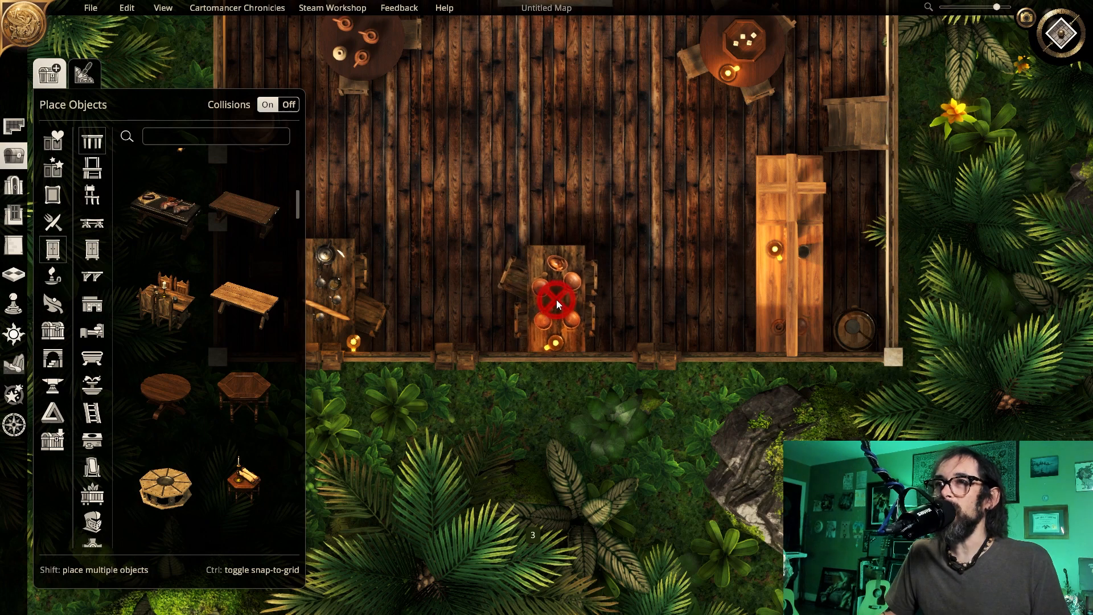
pyautogui.click(556, 297)
# Place a Bearskin Rug from the carpet decorations on the floor in front of the fireplace
pyautogui.press('s')
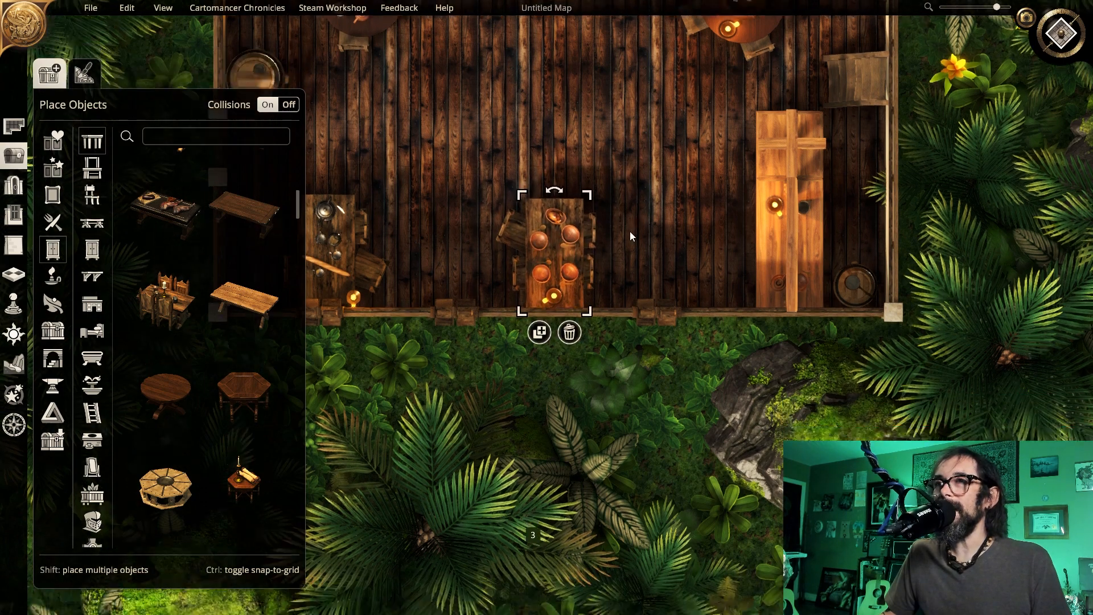
pyautogui.press('a')
pyautogui.press('w')
pyautogui.press('d')
pyautogui.press('s')
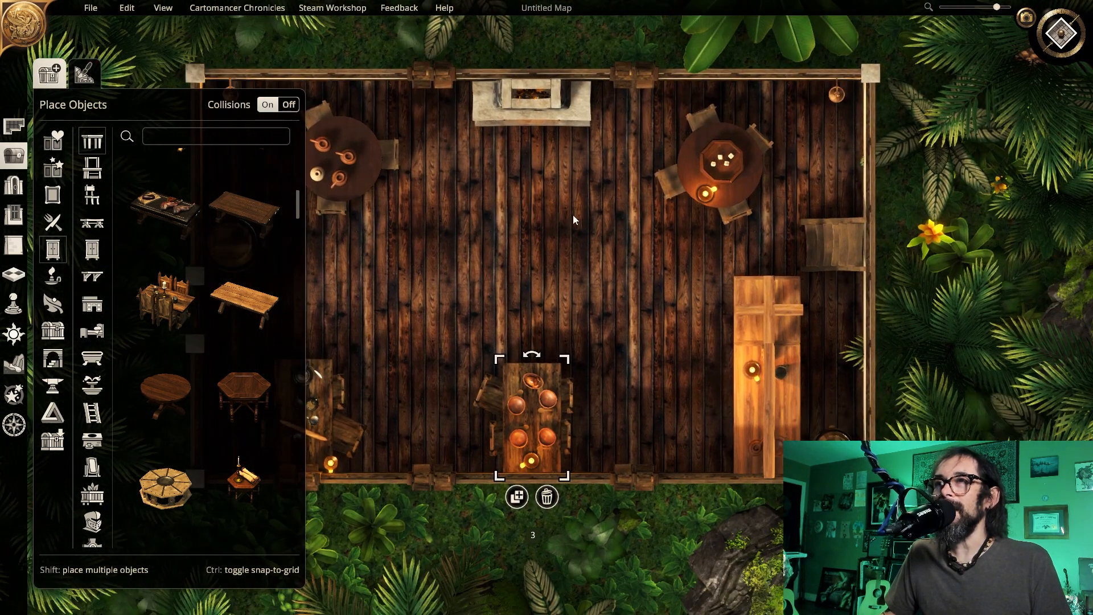
pyautogui.click(530, 113)
pyautogui.click(528, 256)
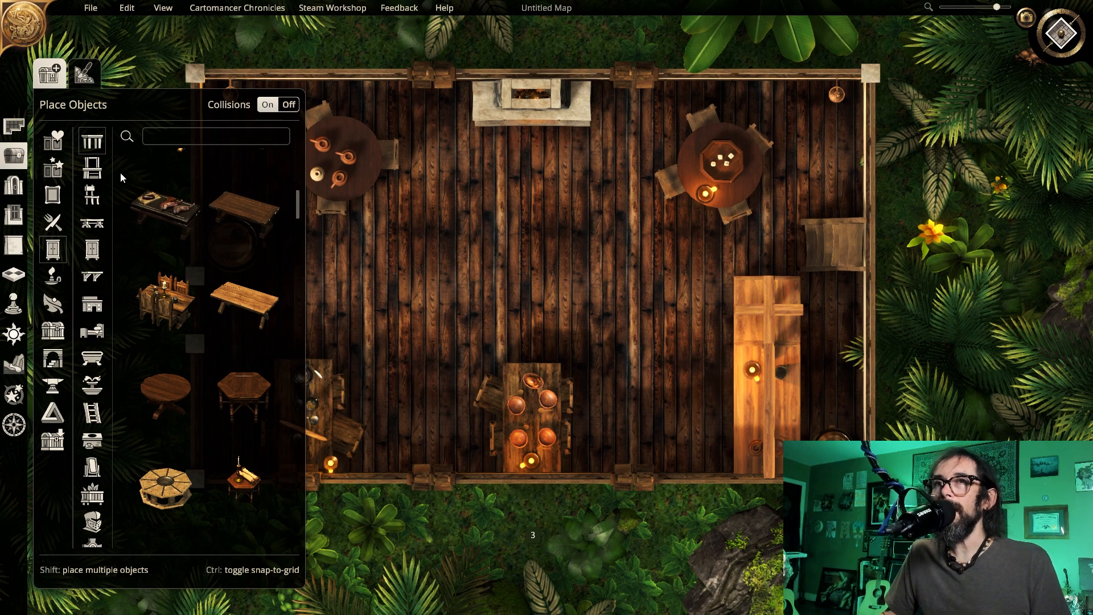
pyautogui.click(52, 196)
pyautogui.click(92, 196)
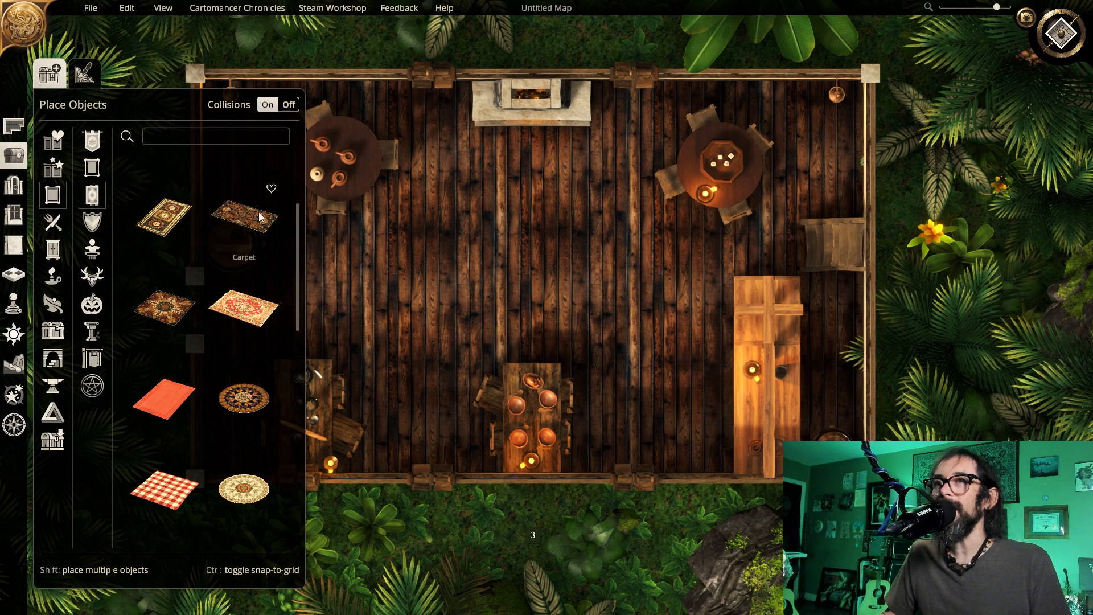
pyautogui.scroll(3, 300, 225)
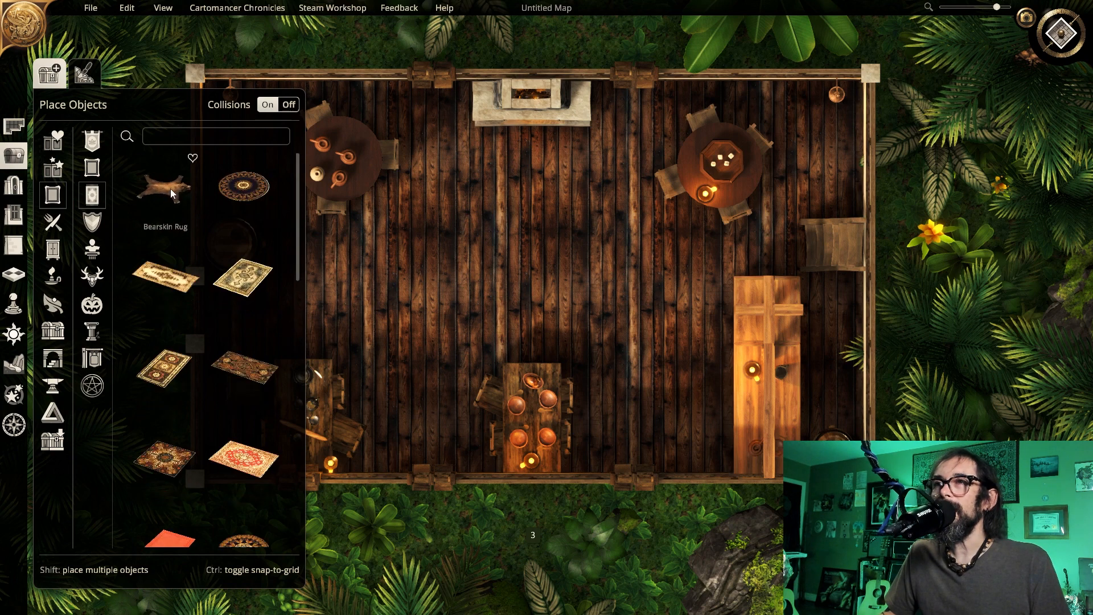
pyautogui.moveTo(171, 194); pyautogui.dragTo(535, 254)
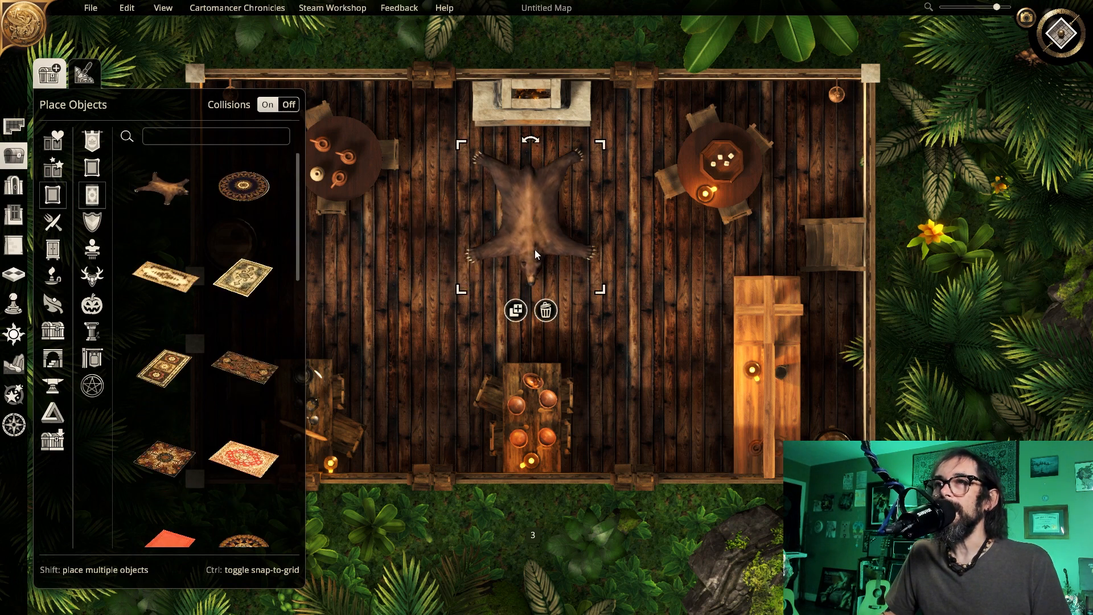
# Enlarge the Bearskin Rug slightly and centre it in front of the fireplace
pyautogui.moveTo(607, 304); pyautogui.dragTo(622, 321)
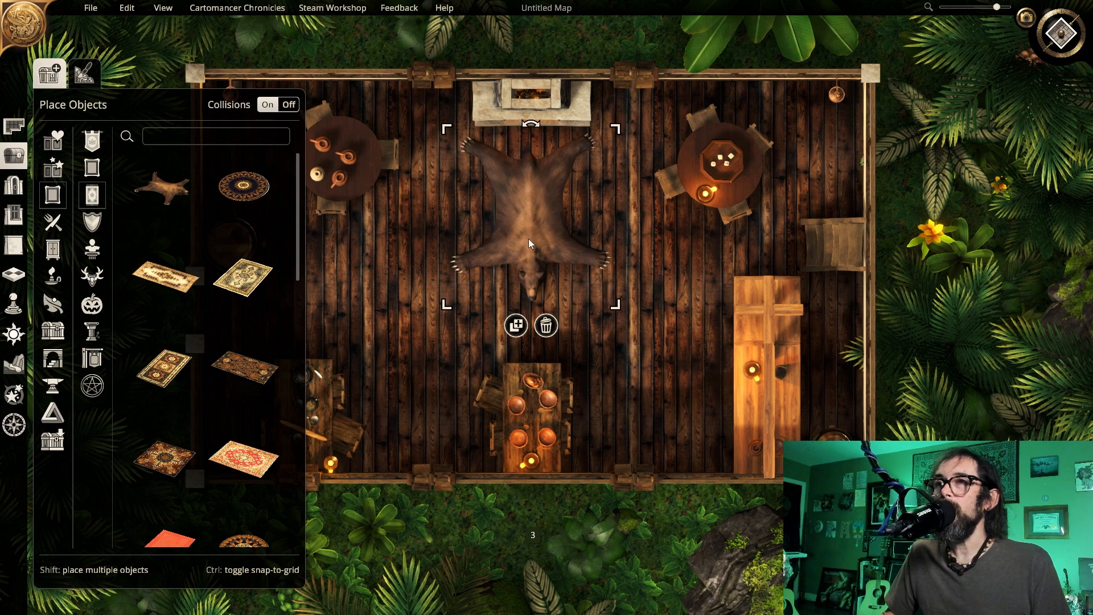
pyautogui.moveTo(535, 243); pyautogui.dragTo(537, 247)
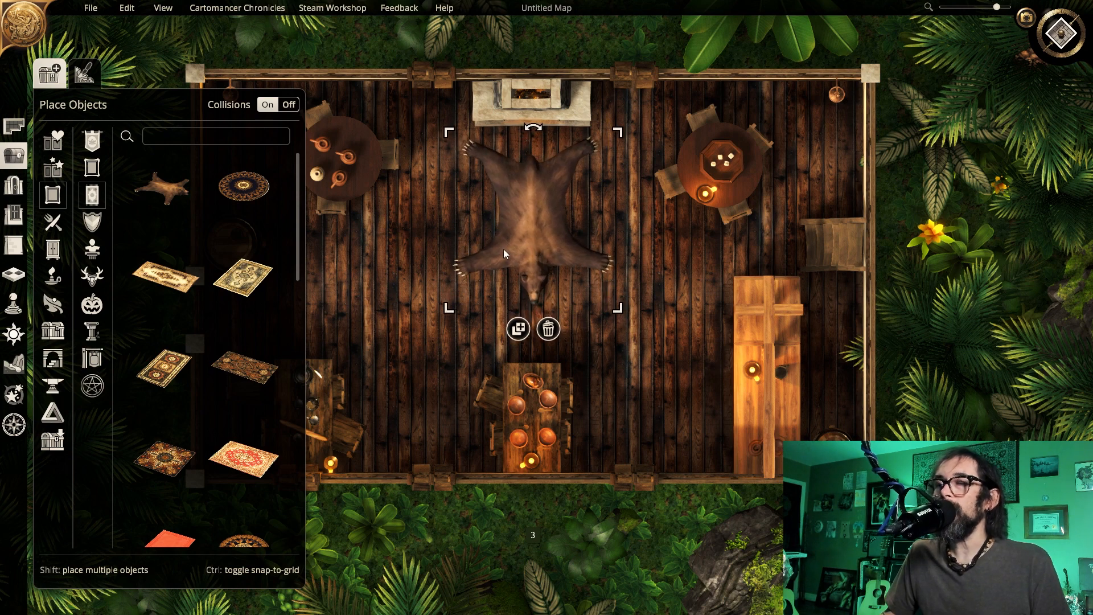
pyautogui.click(408, 250)
# Look over the furnished hall from above and in the tilted 3D view facing its south wall
pyautogui.press('s')
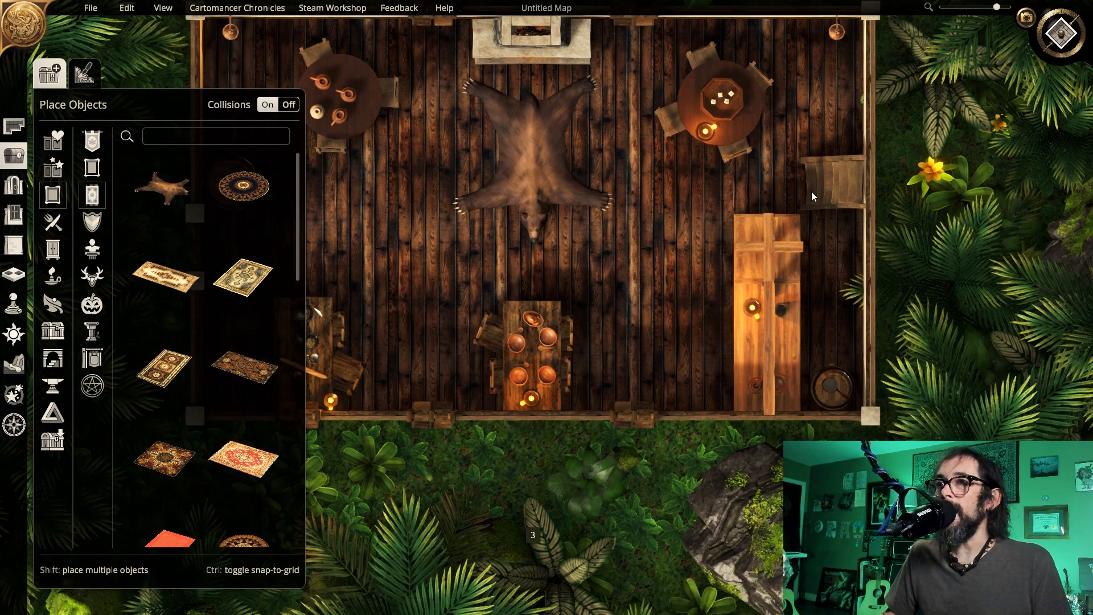
pyautogui.press('w')
pyautogui.press('a')
pyautogui.press('d')
pyautogui.press('w')
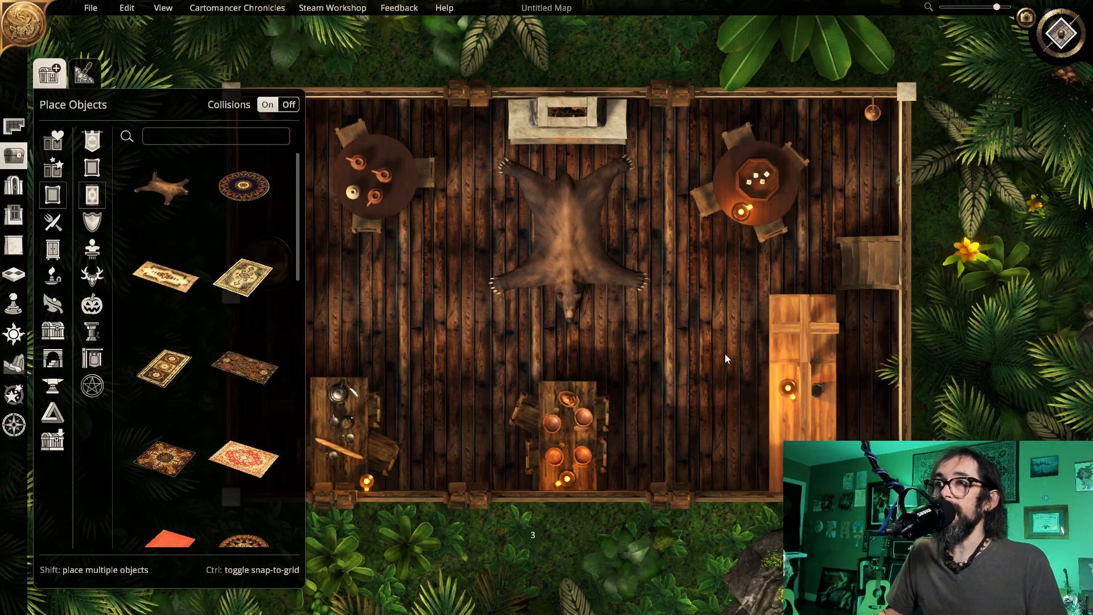
pyautogui.press('a')
pyautogui.press('s')
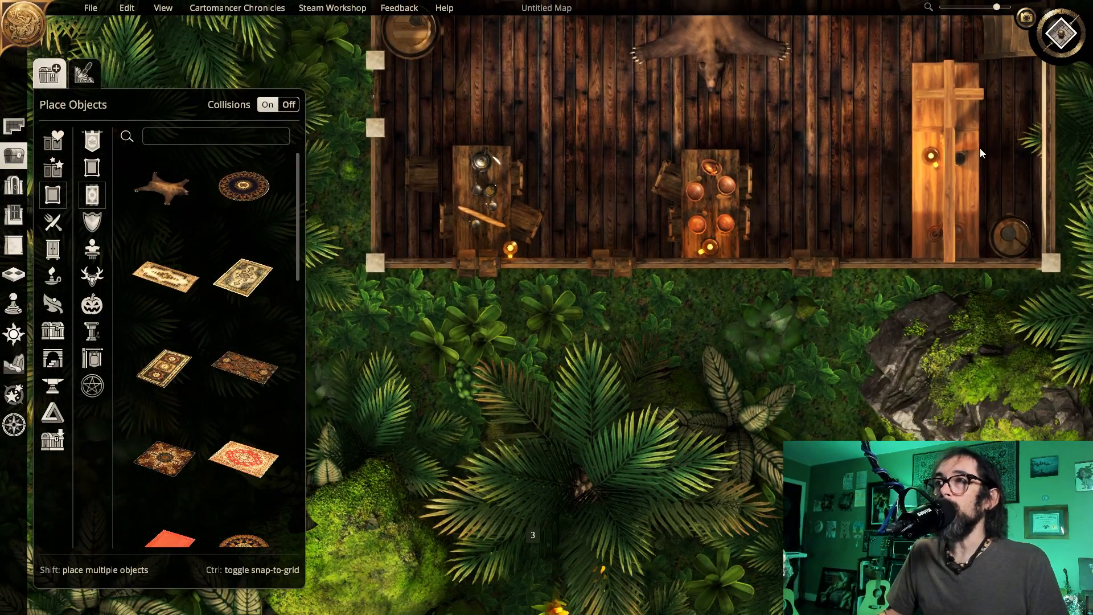
pyautogui.click(1050, 44)
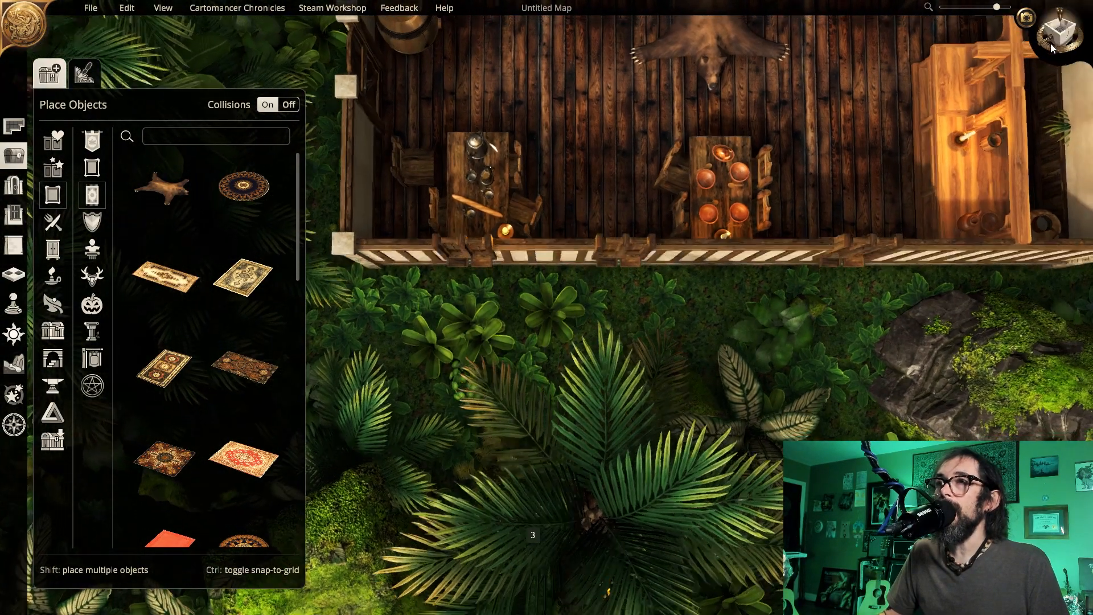
pyautogui.press('w')
pyautogui.press('d')
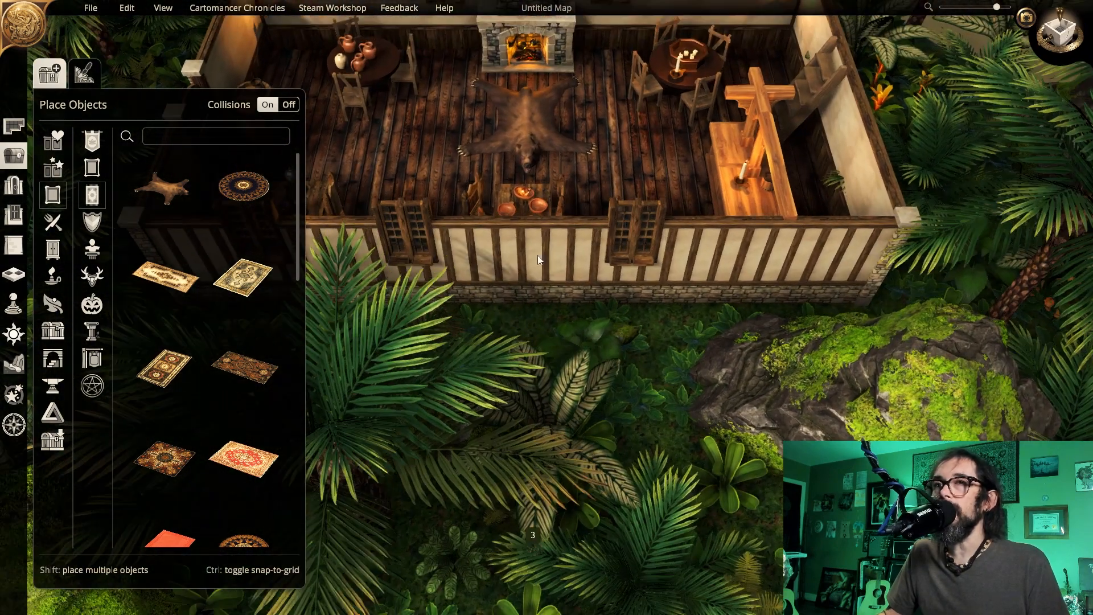
# Browse the door models for a wooden double door with barred windows
pyautogui.click(17, 191)
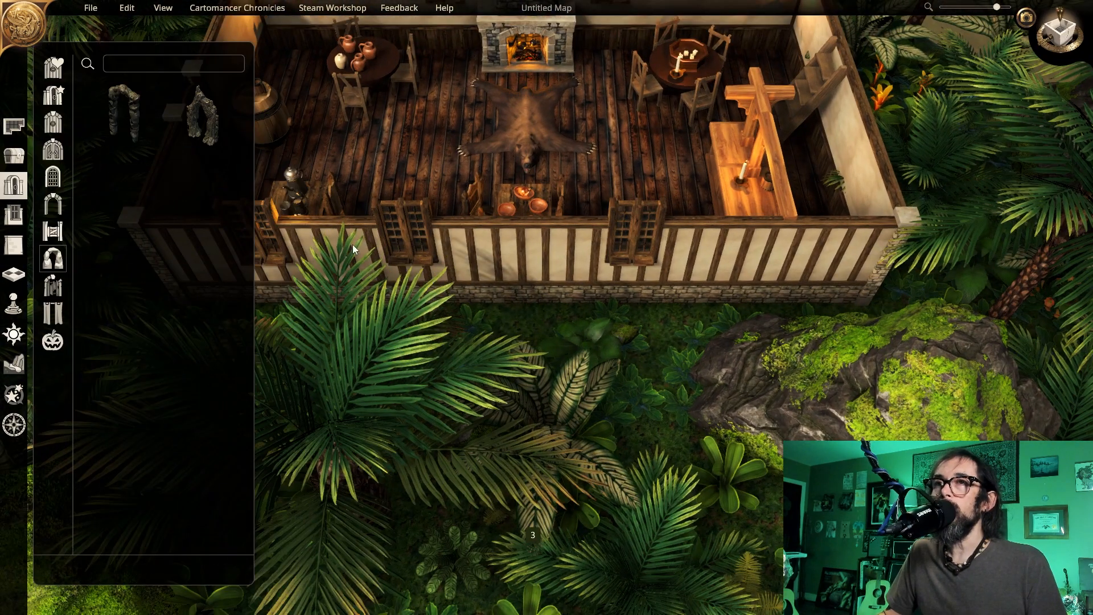
pyautogui.click(51, 153)
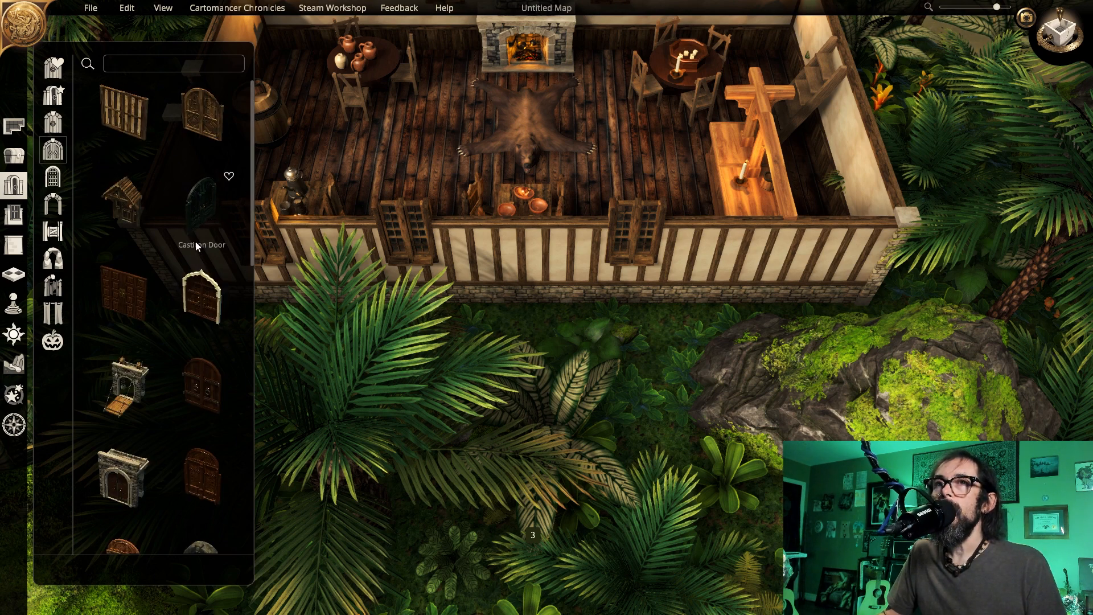
pyautogui.scroll(-5, 131, 285)
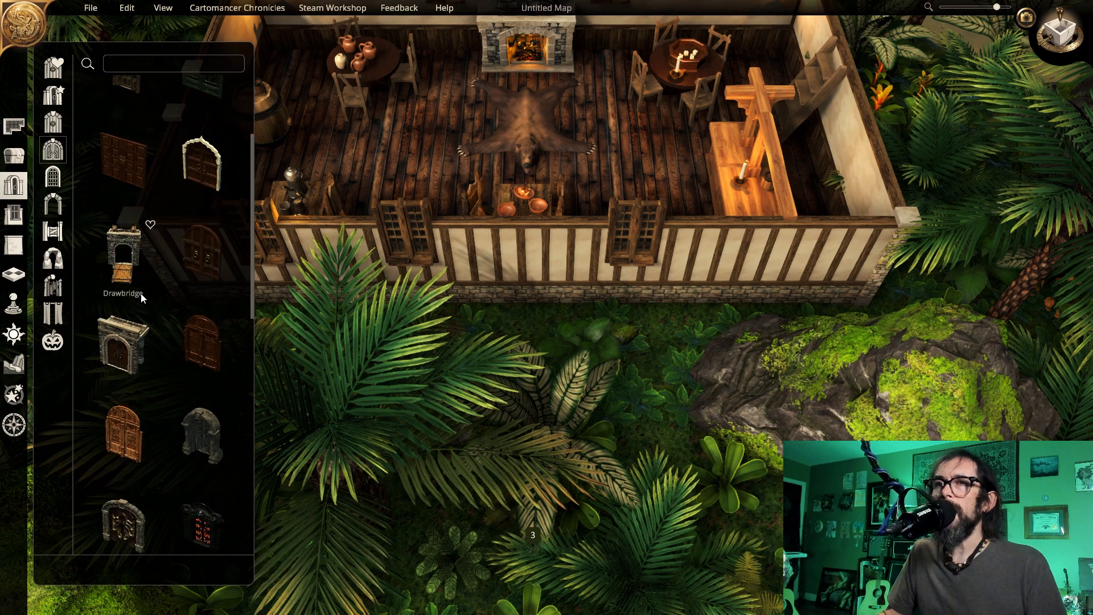
pyautogui.scroll(-5, 149, 308)
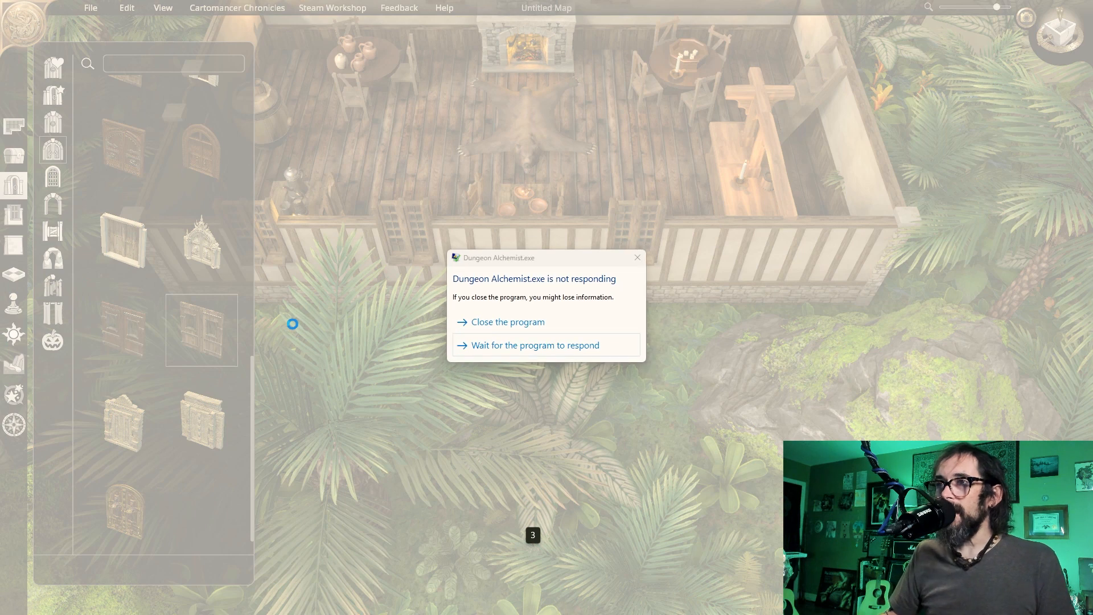
# Undo the double door at the south wall's centre and place the same door nearer the southeast corner
pyautogui.click(473, 347)
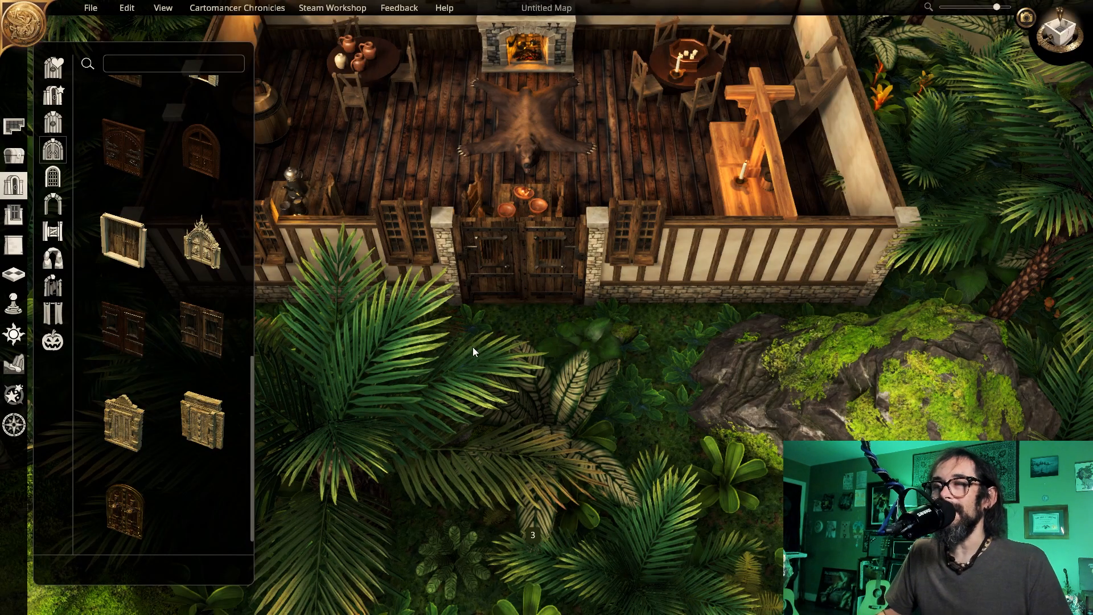
pyautogui.hotkey('ctrl', 'z')
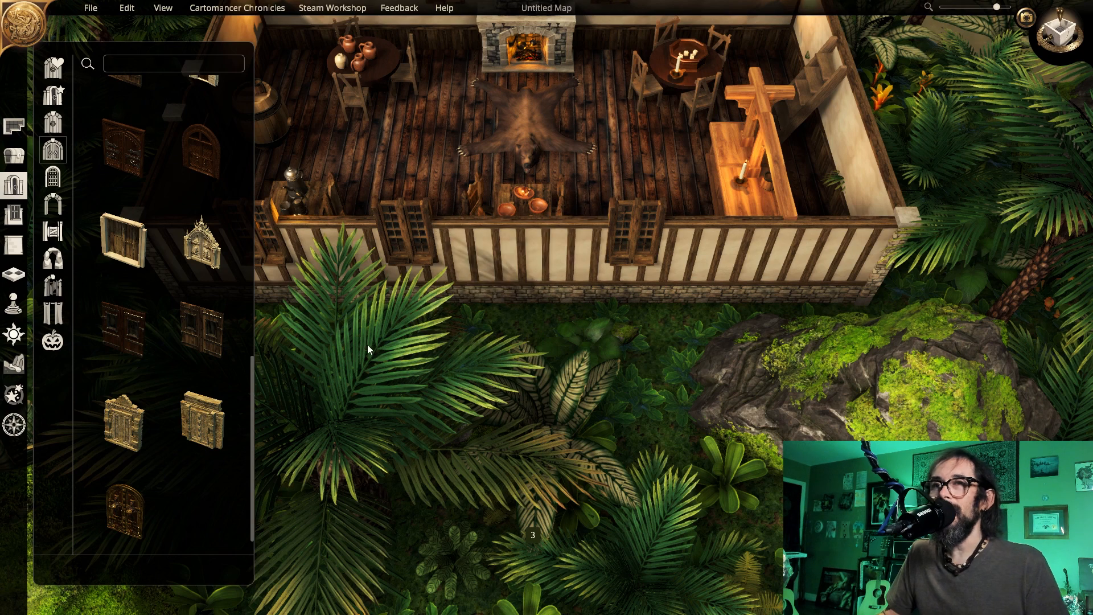
pyautogui.moveTo(254, 340); pyautogui.dragTo(671, 306)
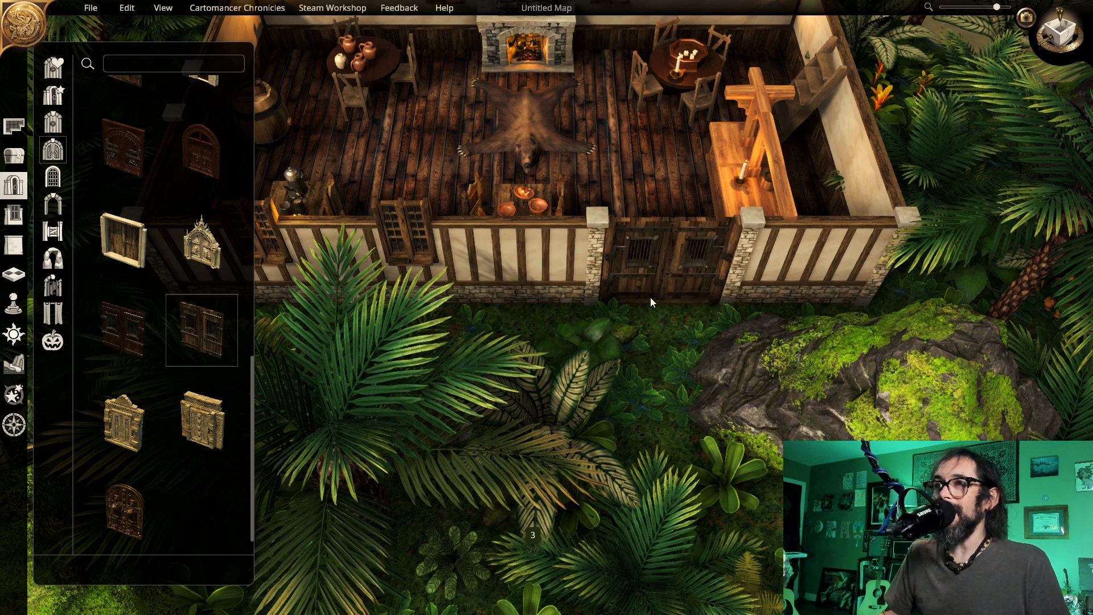
pyautogui.press('a')
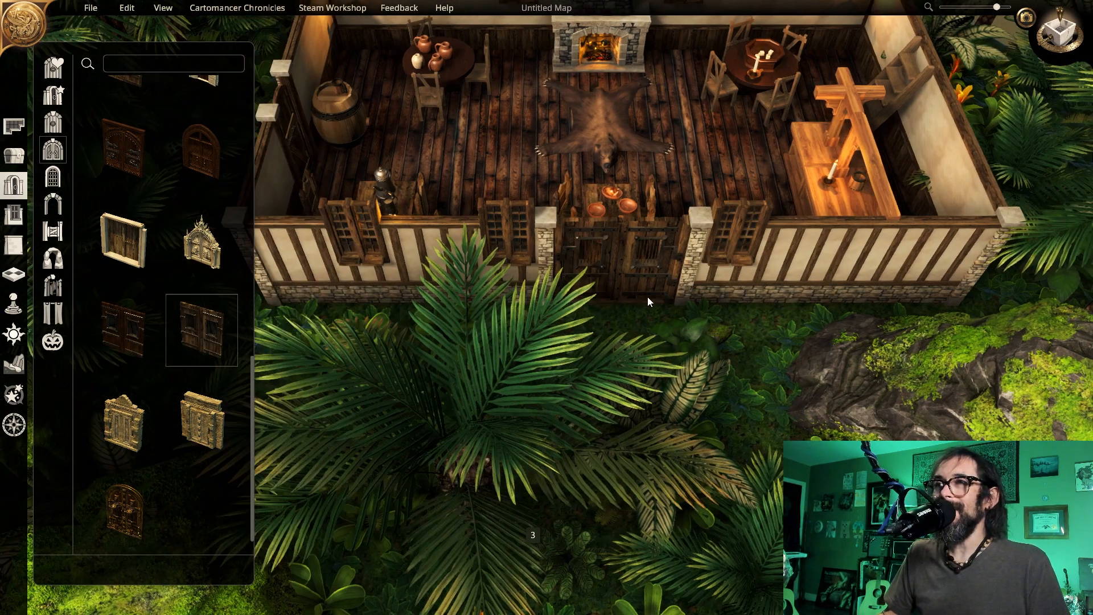
pyautogui.press('d')
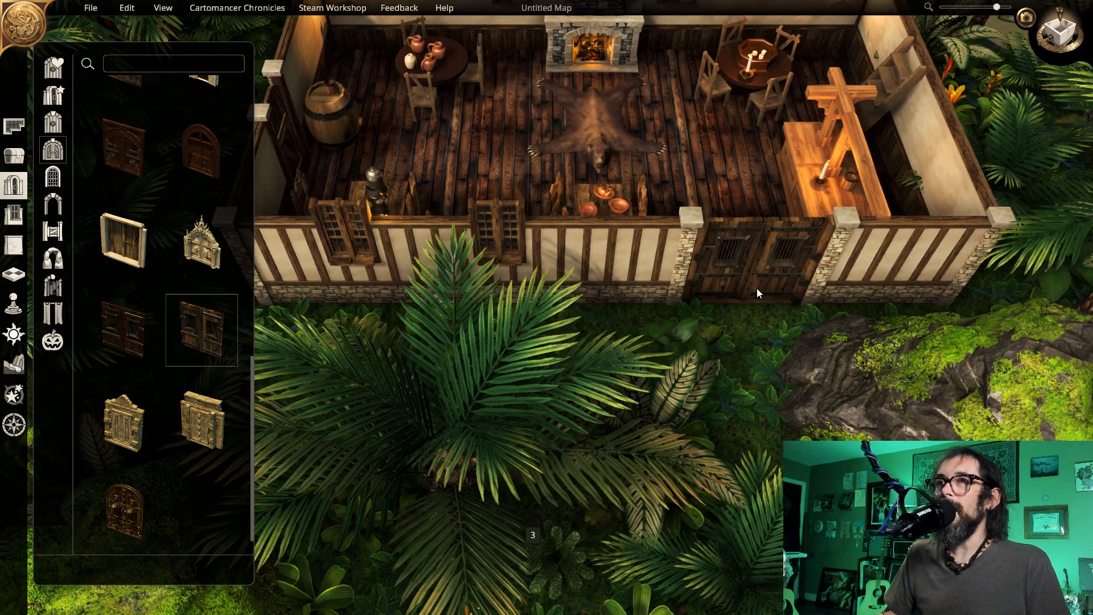
pyautogui.click(756, 289)
# Move the northwest round table to the east side beside the other round table, and the bar to the northwest corner
pyautogui.press('w')
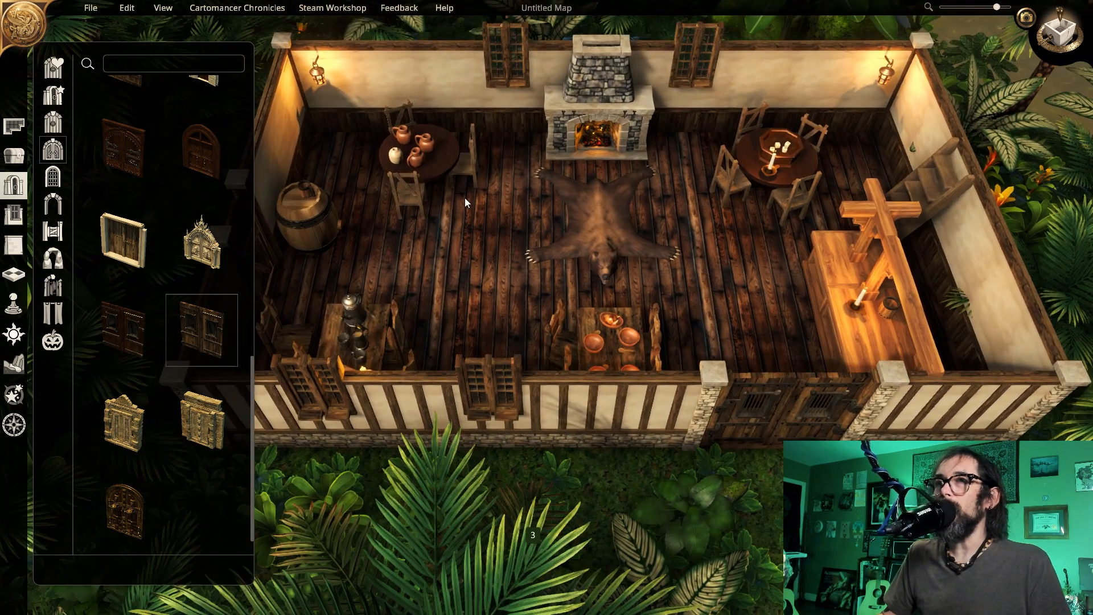
pyautogui.click(449, 165)
pyautogui.moveTo(449, 165); pyautogui.dragTo(776, 263)
pyautogui.moveTo(857, 302); pyautogui.dragTo(391, 241)
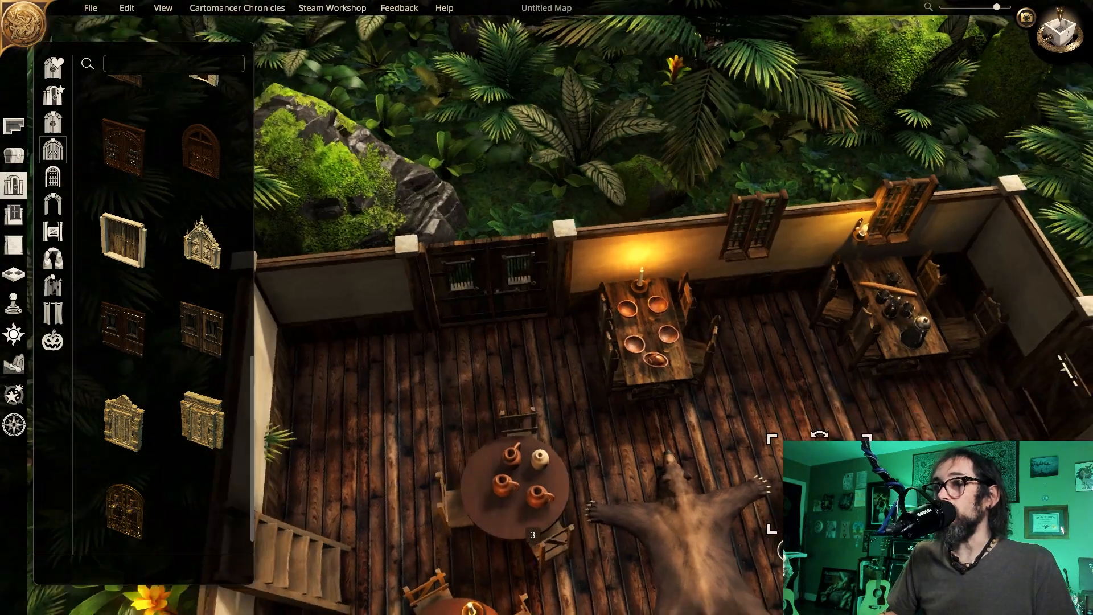
# Move the barrel to the west wall, between the bar and the west door
pyautogui.press('e')
pyautogui.moveTo(810, 444); pyautogui.dragTo(682, 152)
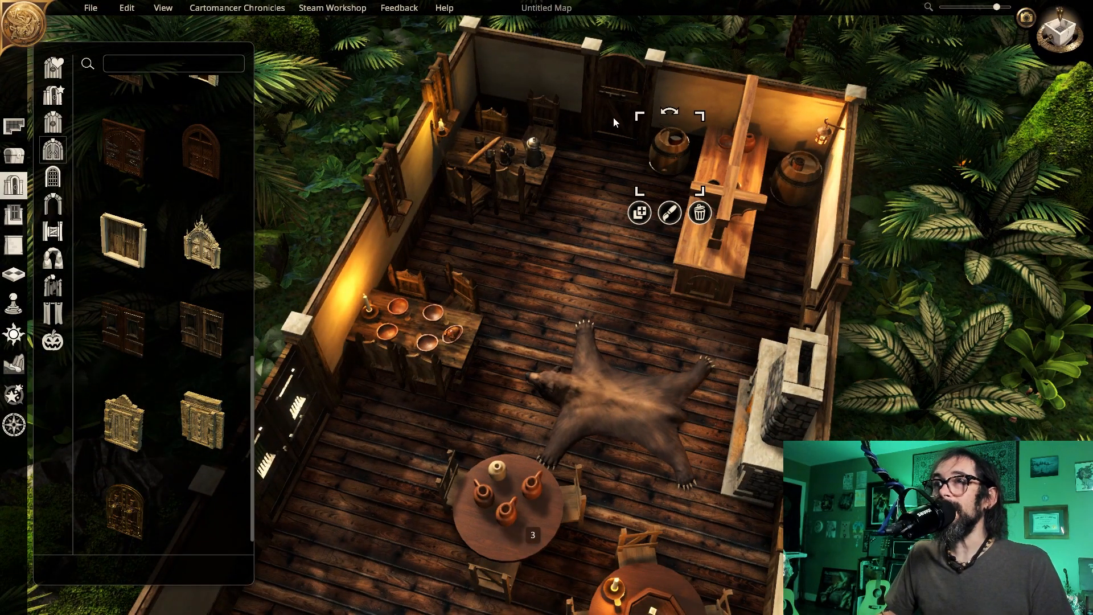
pyautogui.press('e')
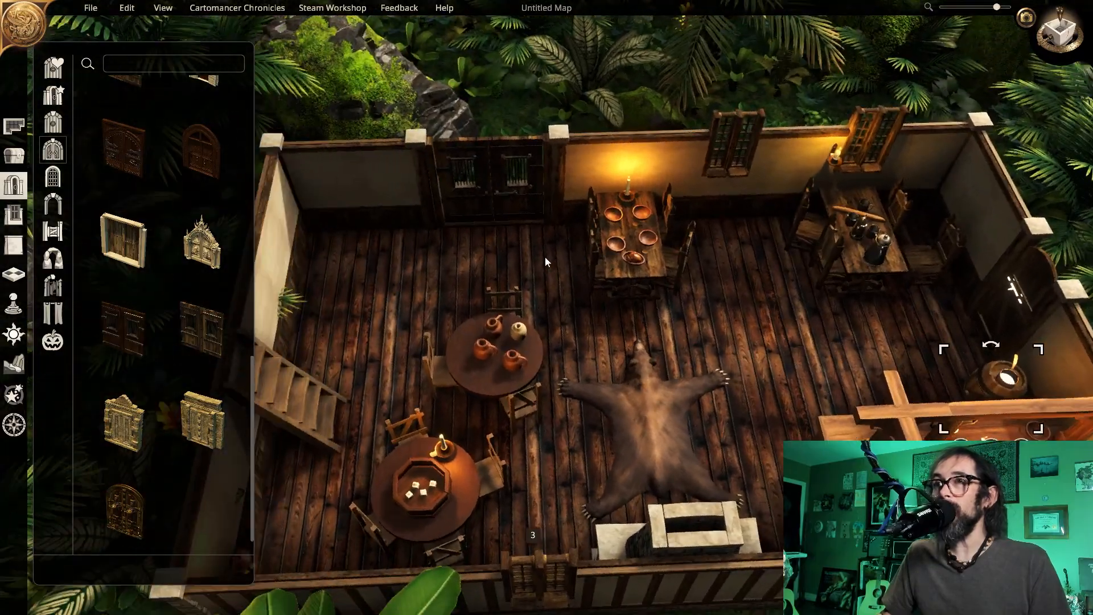
# Move the plant poking through the hall's east wall beside the wooden staircase to outside the building
pyautogui.press('e')
pyautogui.press('w')
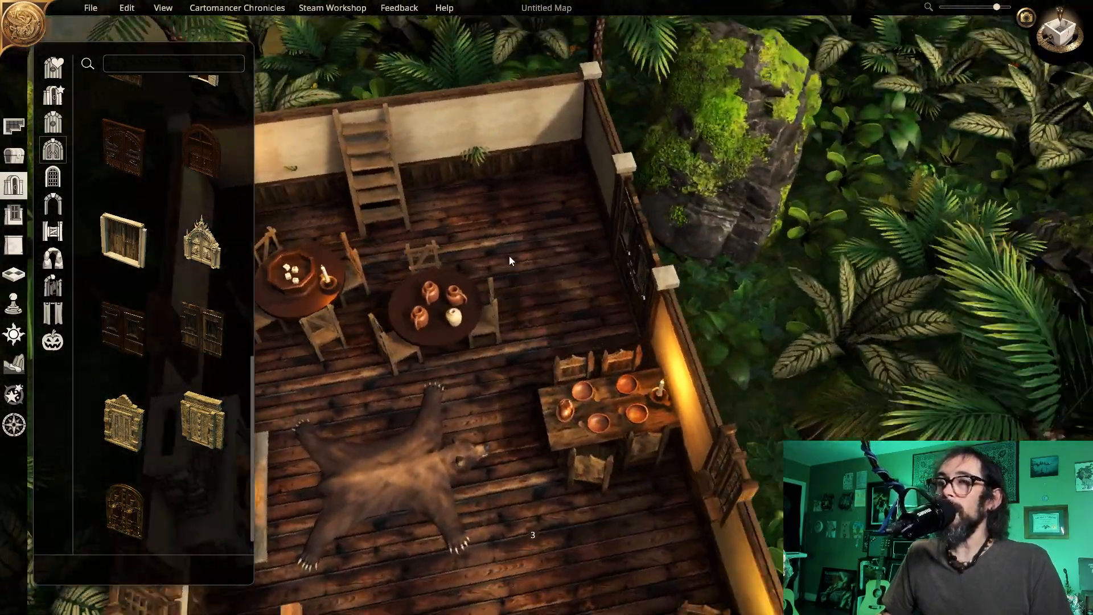
pyautogui.moveTo(518, 239); pyautogui.dragTo(515, 213)
pyautogui.press('e')
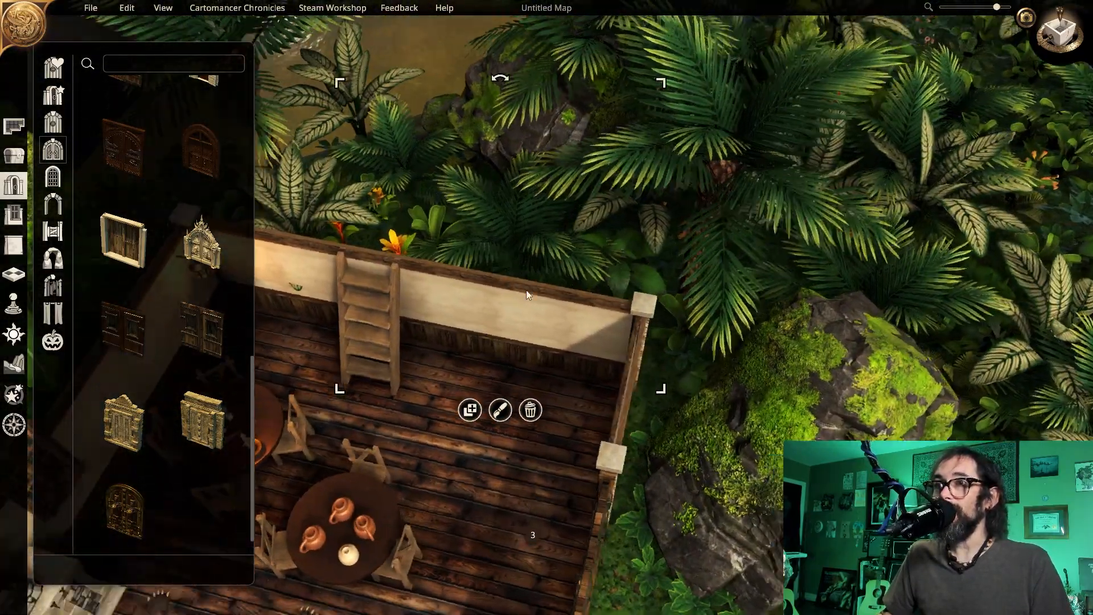
# Examine the furnished tavern hall from the double-door side
pyautogui.press('a')
pyautogui.press('a')
pyautogui.press('e')
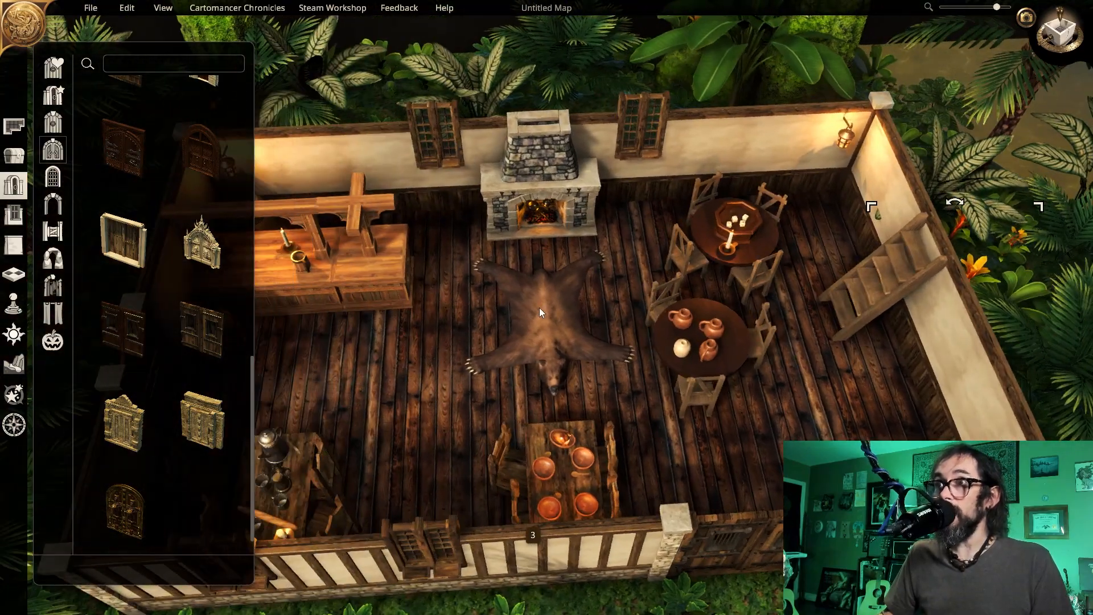
pyautogui.press('s')
pyautogui.press('a')
pyautogui.press('w')
pyautogui.press('d')
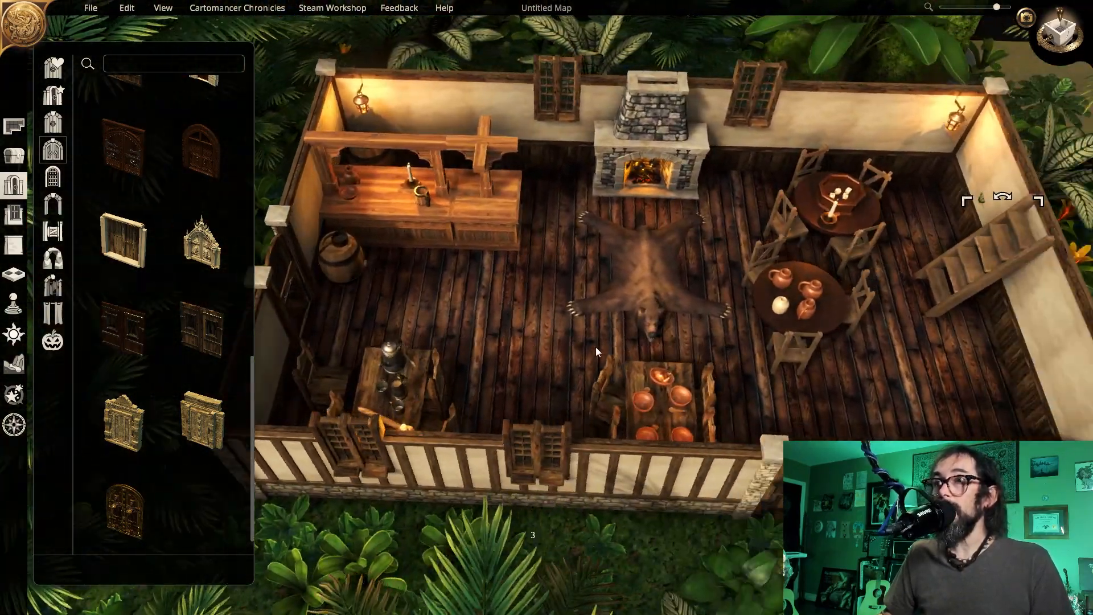
pyautogui.press('s')
pyautogui.press('d')
# Switch the scene lighting to night, tint it yellow-green and lower its brightness
pyautogui.click(24, 343)
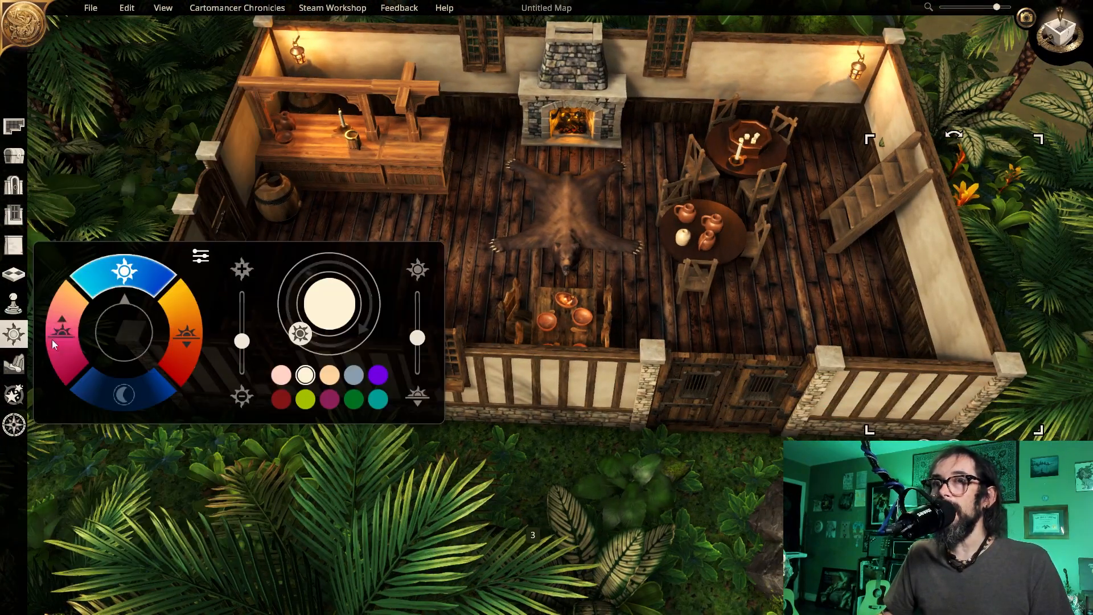
pyautogui.click(126, 397)
pyautogui.click(302, 401)
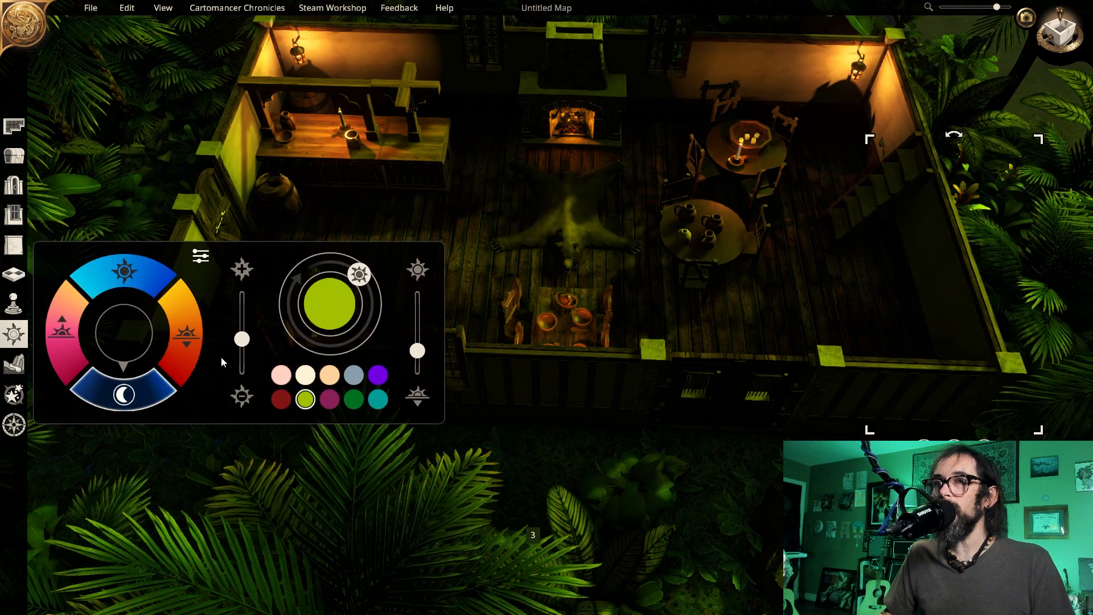
pyautogui.moveTo(242, 340); pyautogui.dragTo(242, 355)
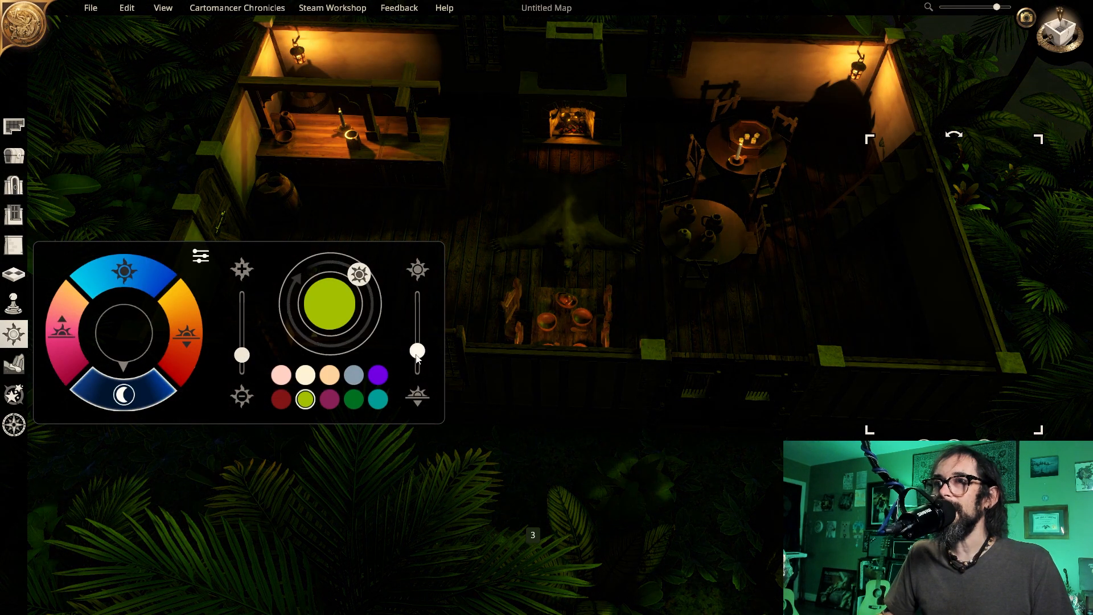
pyautogui.moveTo(416, 355); pyautogui.dragTo(422, 360)
pyautogui.press('w')
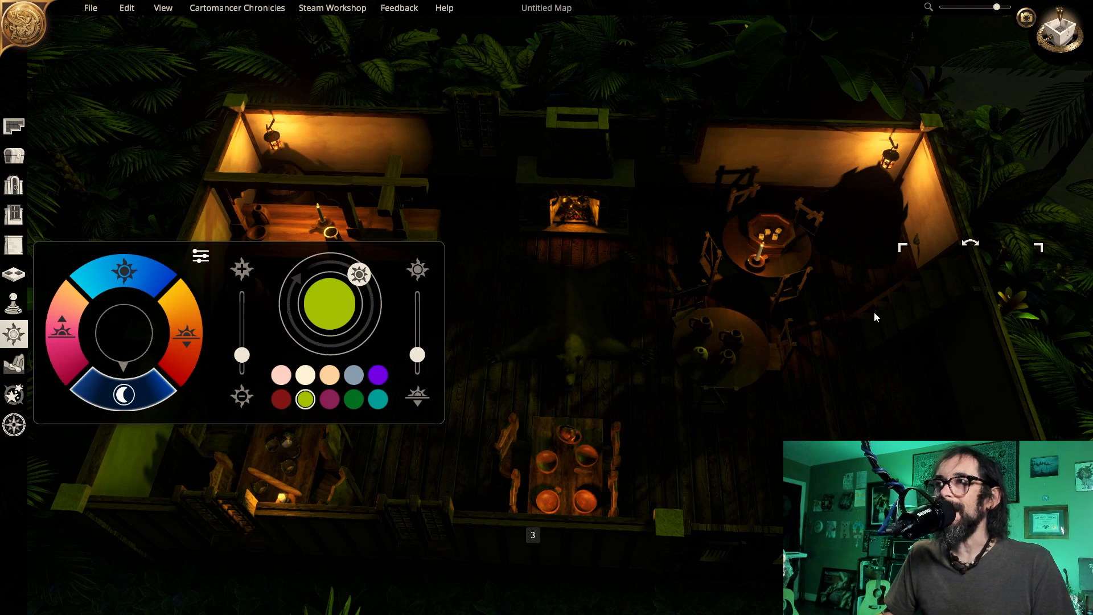
# Switch to the top-down view and move the round table with the jugs into the hall's southeast corner
pyautogui.click(1056, 50)
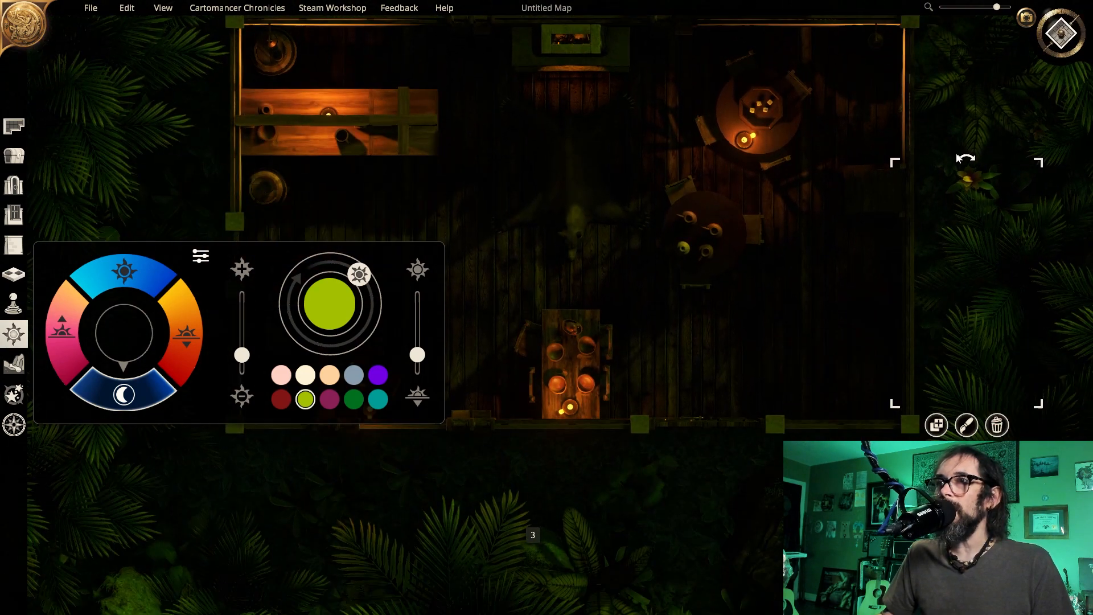
pyautogui.press('d')
pyautogui.press('w')
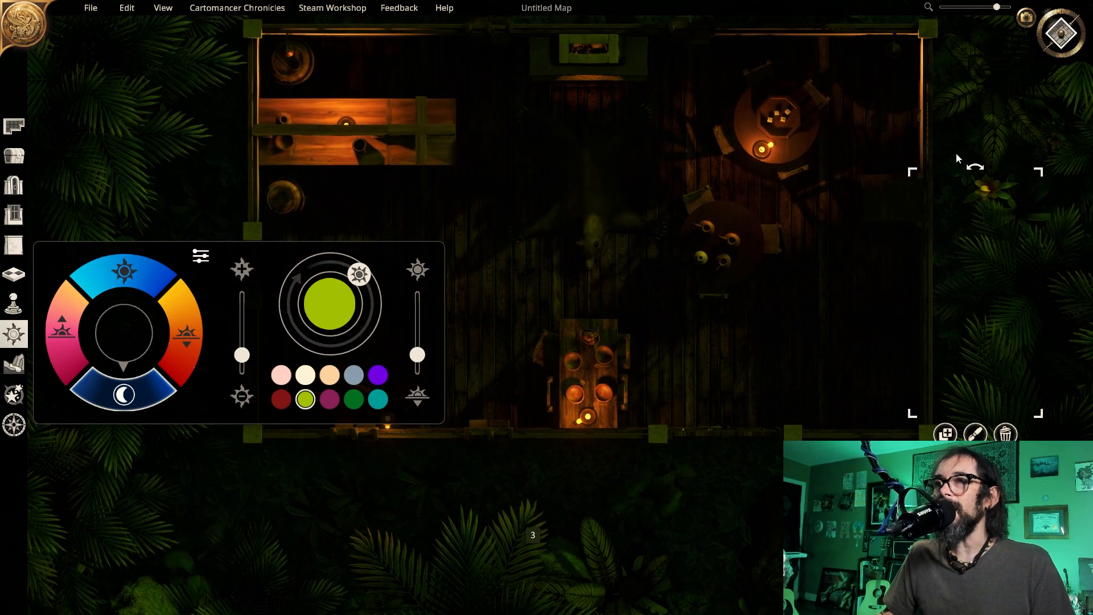
pyautogui.press('a')
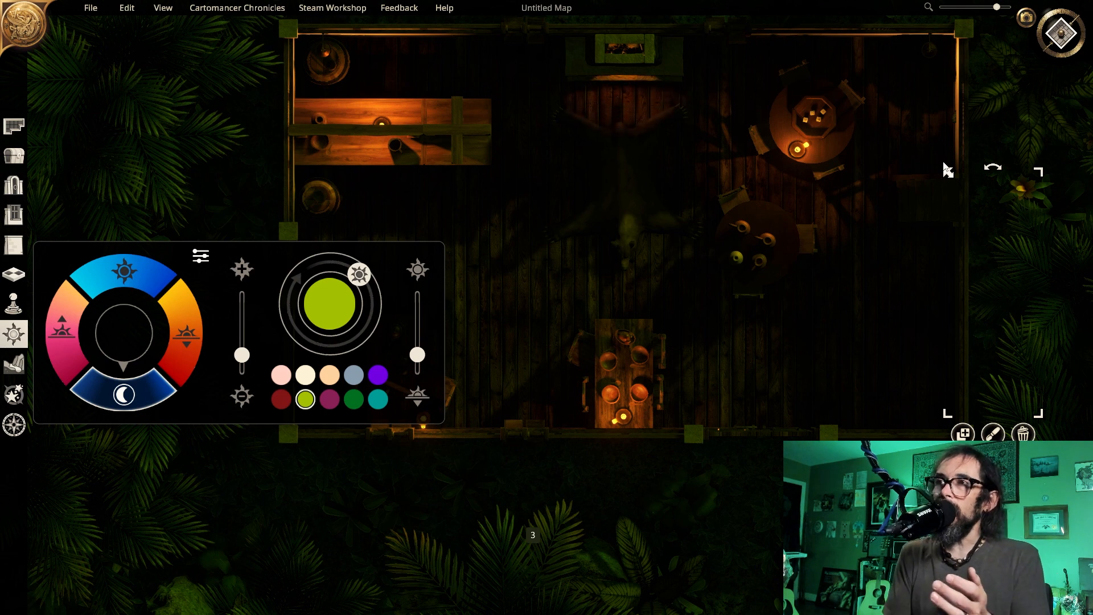
pyautogui.moveTo(793, 276); pyautogui.dragTo(890, 355)
# Duplicate the candle from the northeast gaming table and place the copy among the jugs on the southeast table
pyautogui.click(803, 152)
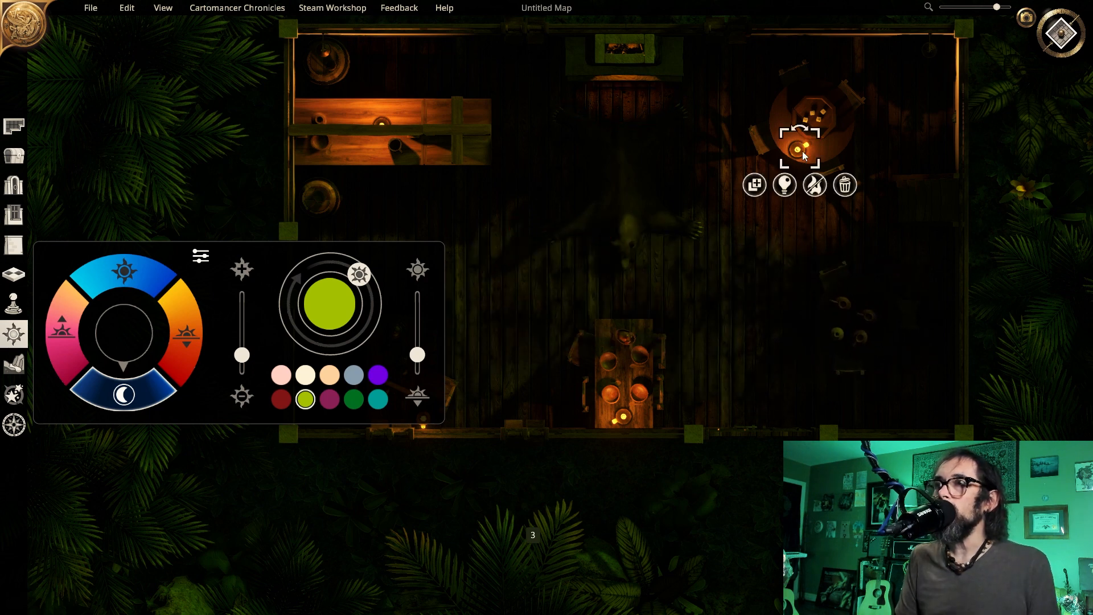
pyautogui.click(755, 184)
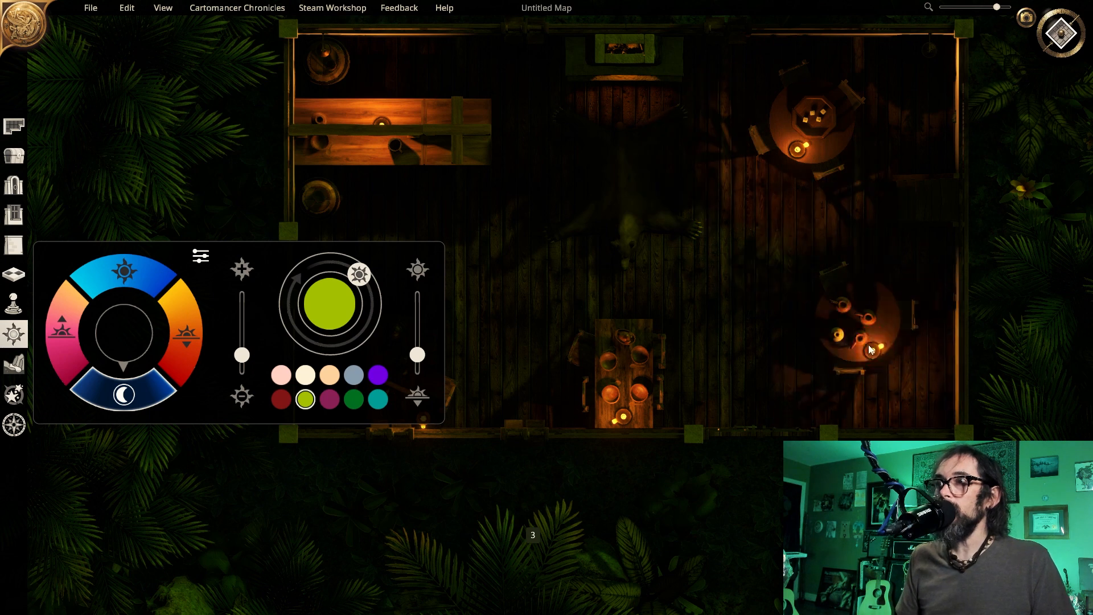
pyautogui.click(854, 325)
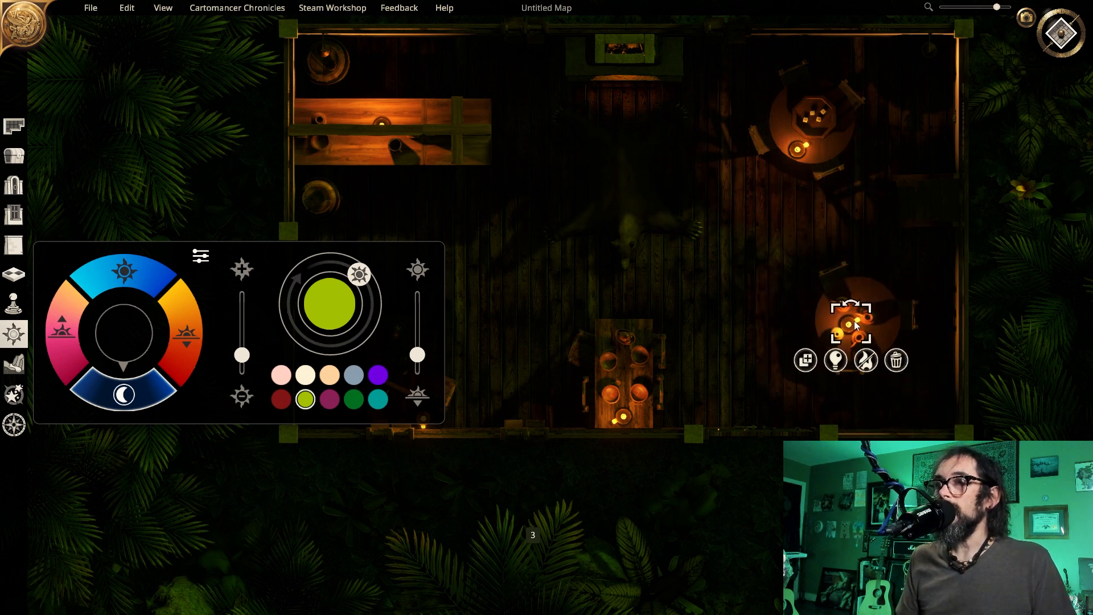
# Nudge the northeast round gaming table slightly south
pyautogui.press('a')
pyautogui.press('w')
pyautogui.press('s')
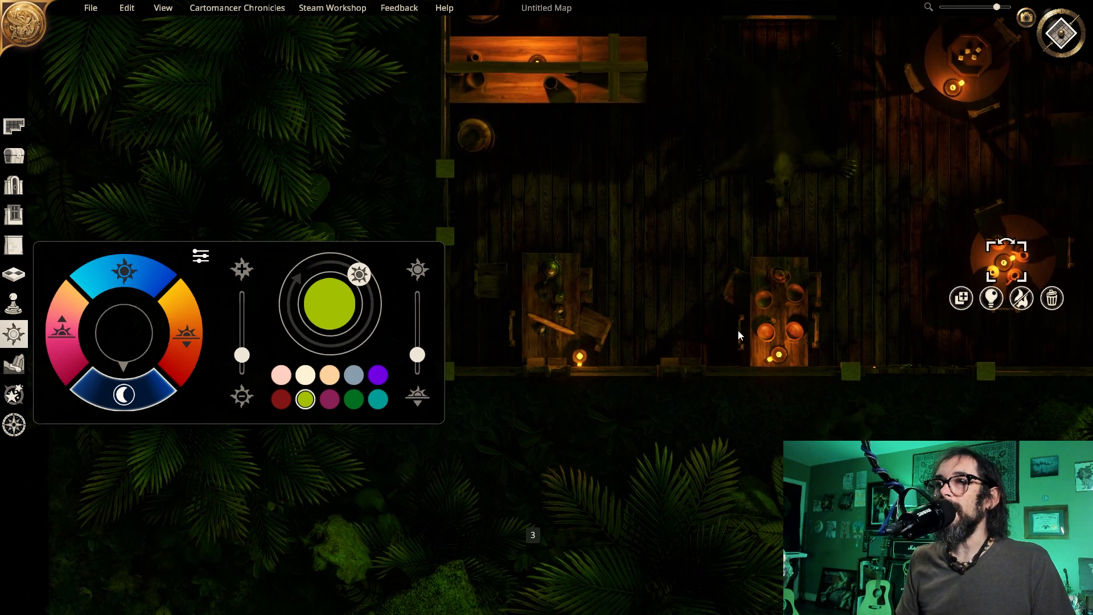
pyautogui.press('d')
pyautogui.press('d')
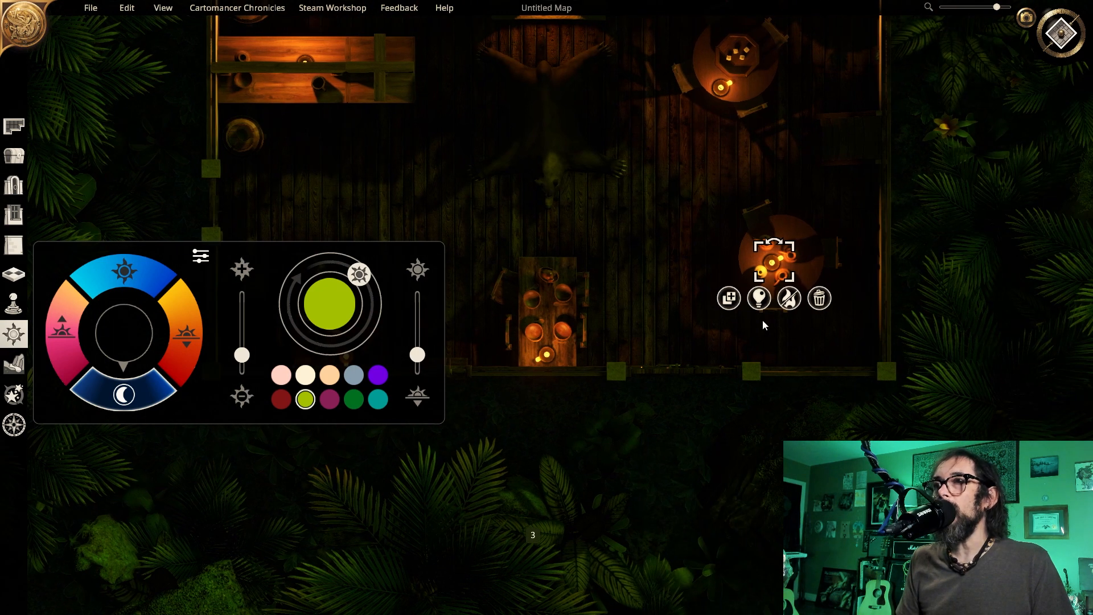
pyautogui.press('d')
pyautogui.press('d')
pyautogui.press('w')
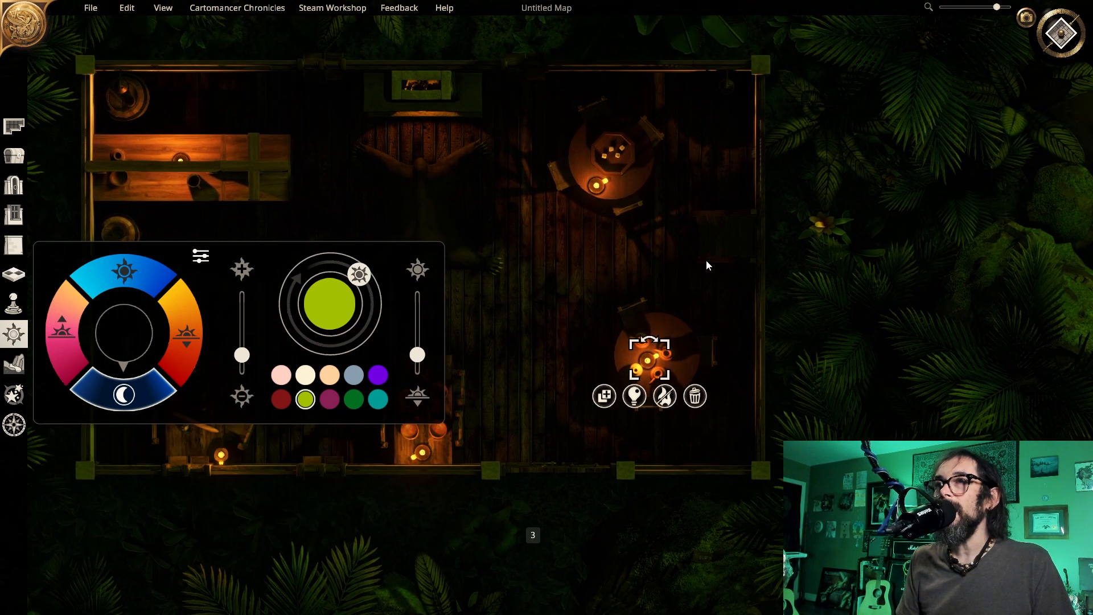
pyautogui.moveTo(636, 180); pyautogui.dragTo(630, 199)
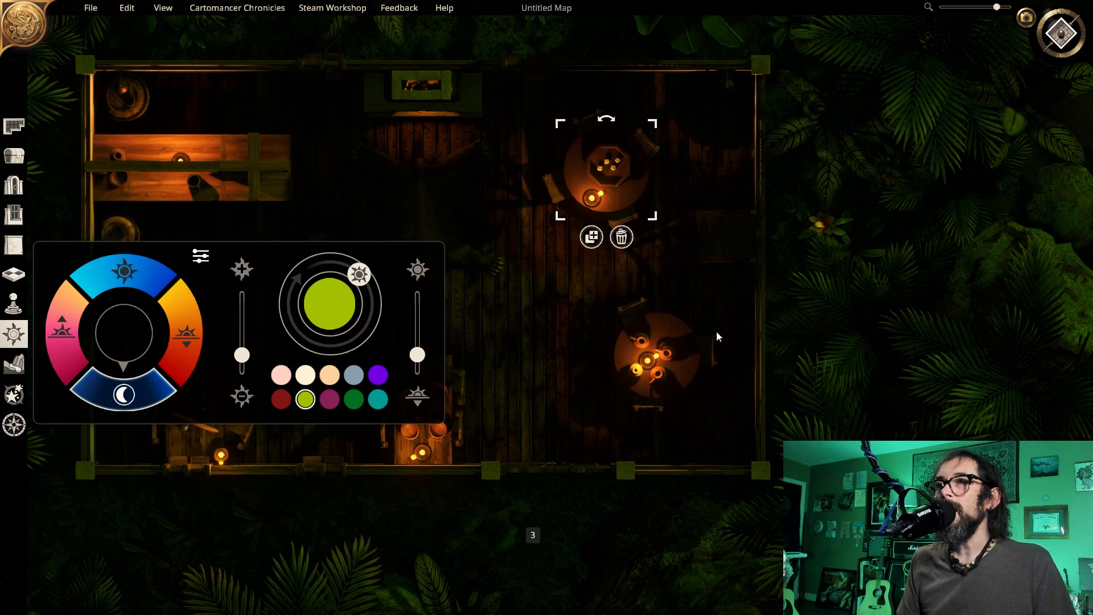
pyautogui.click(697, 364)
# Plan two-tile-deep Tavern Hallway rooms along the hall's south wall on both sides of the double door
pyautogui.press('a')
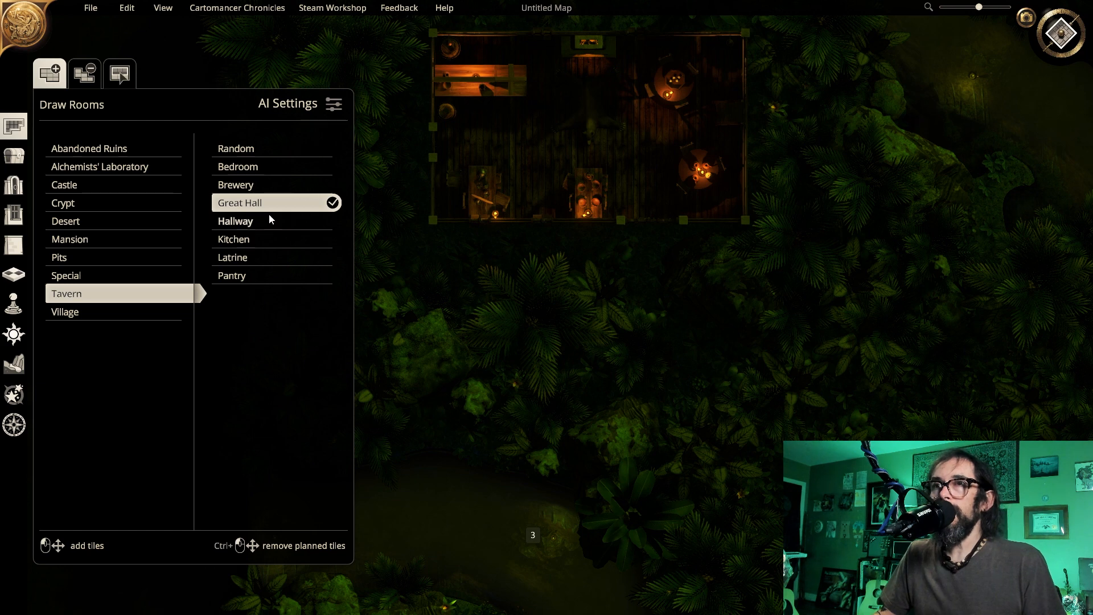
pyautogui.click(260, 223)
pyautogui.press('a')
pyautogui.press('s')
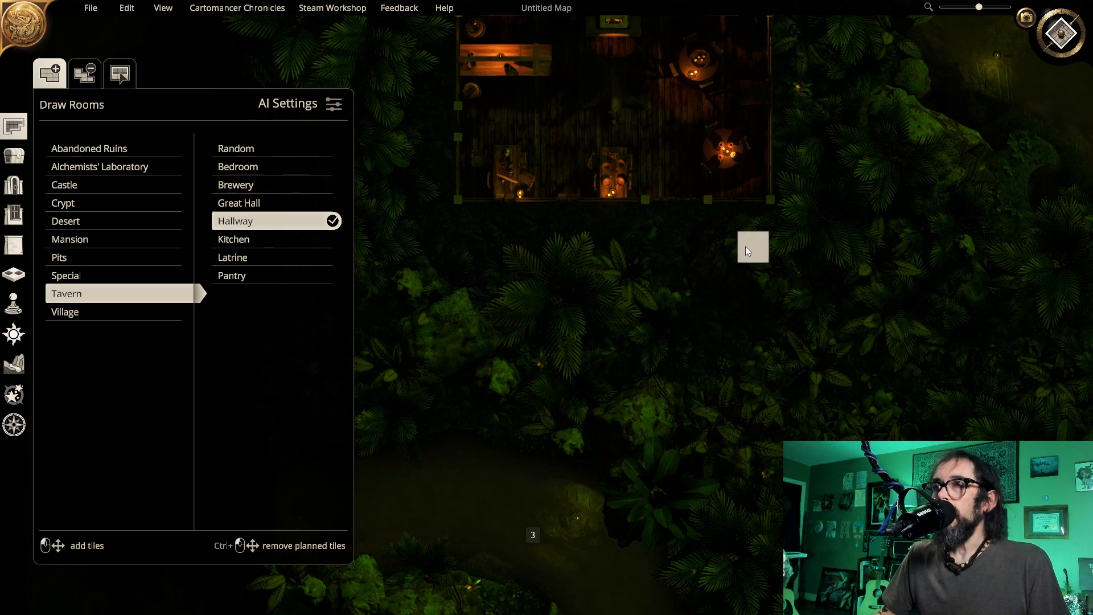
pyautogui.moveTo(629, 234); pyautogui.dragTo(478, 262)
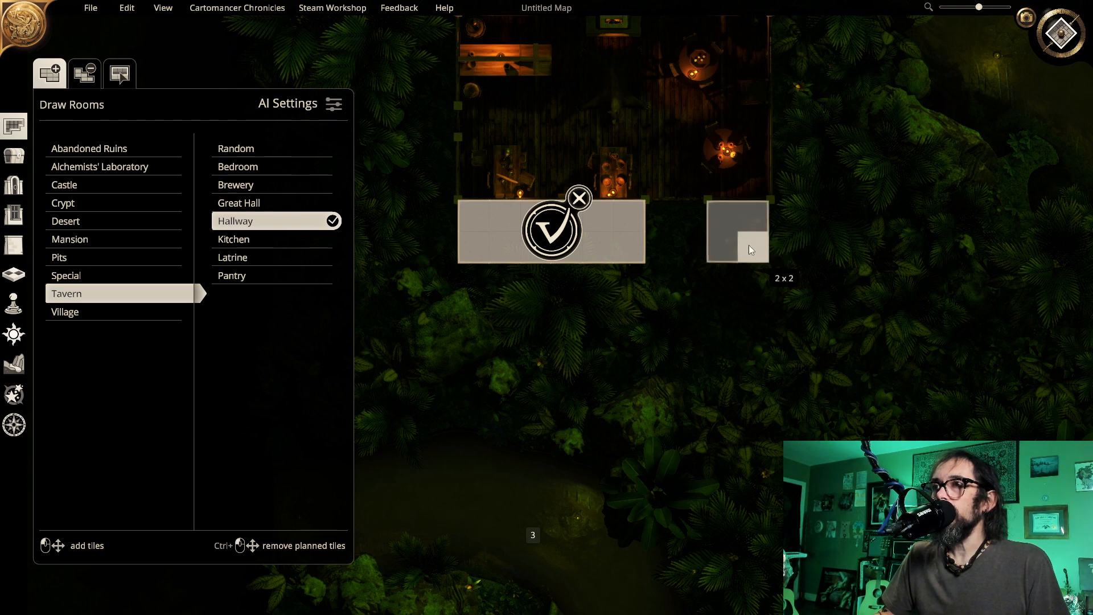
pyautogui.moveTo(808, 251); pyautogui.dragTo(808, 251)
# Extend the eastern hallway plan north along the hall's east wall and add a two-tile-wide branch running east
pyautogui.press('d')
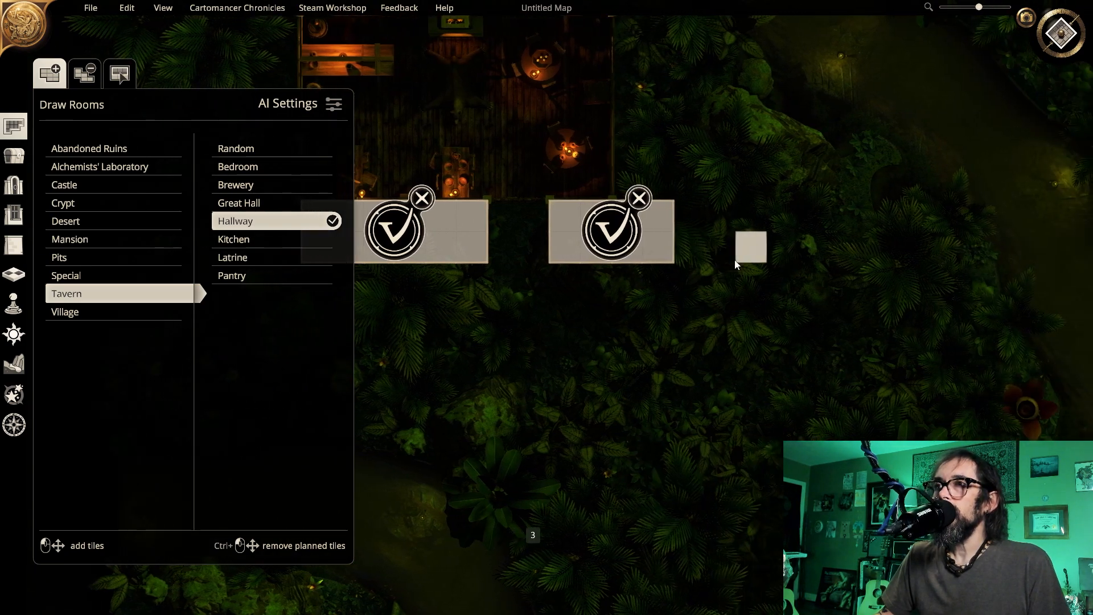
pyautogui.press('q')
pyautogui.press('s')
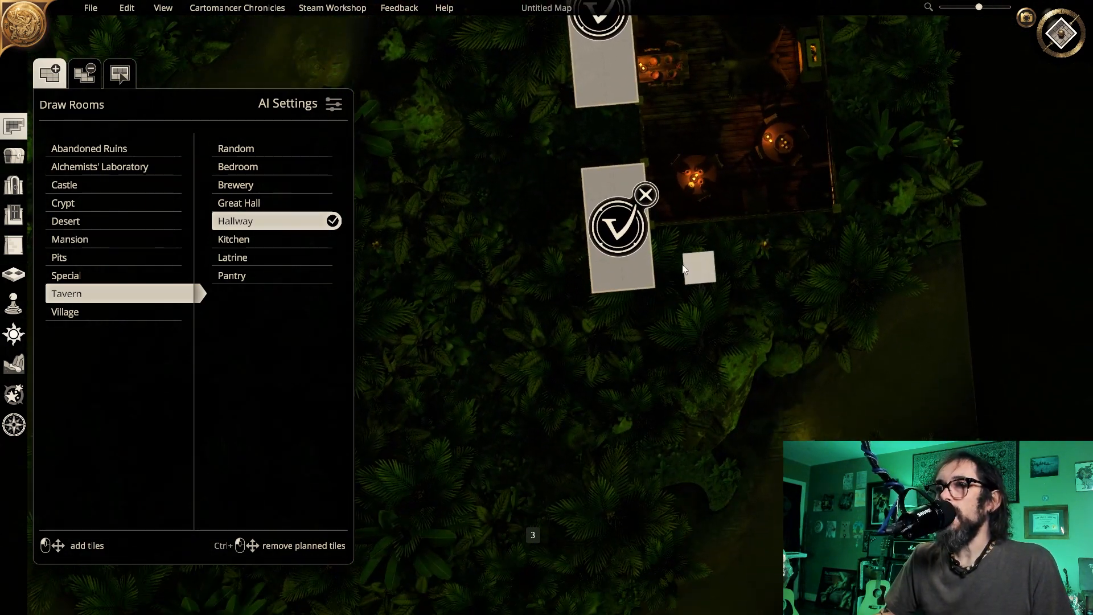
pyautogui.moveTo(674, 249); pyautogui.dragTo(821, 255)
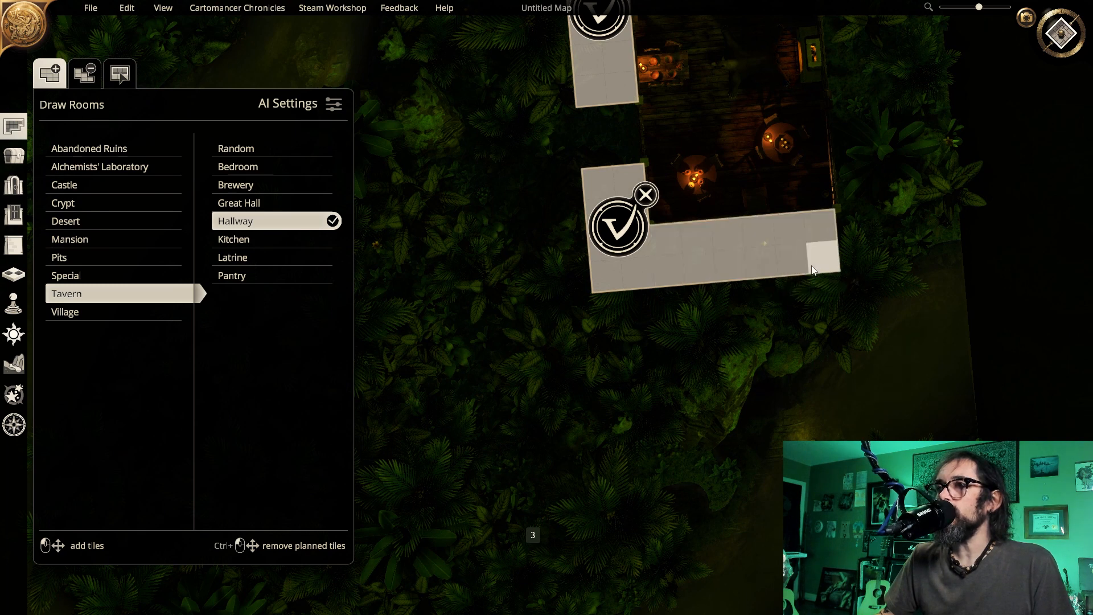
pyautogui.moveTo(766, 320); pyautogui.dragTo(803, 433)
pyautogui.moveTo(774, 292); pyautogui.dragTo(789, 293)
pyautogui.press('w')
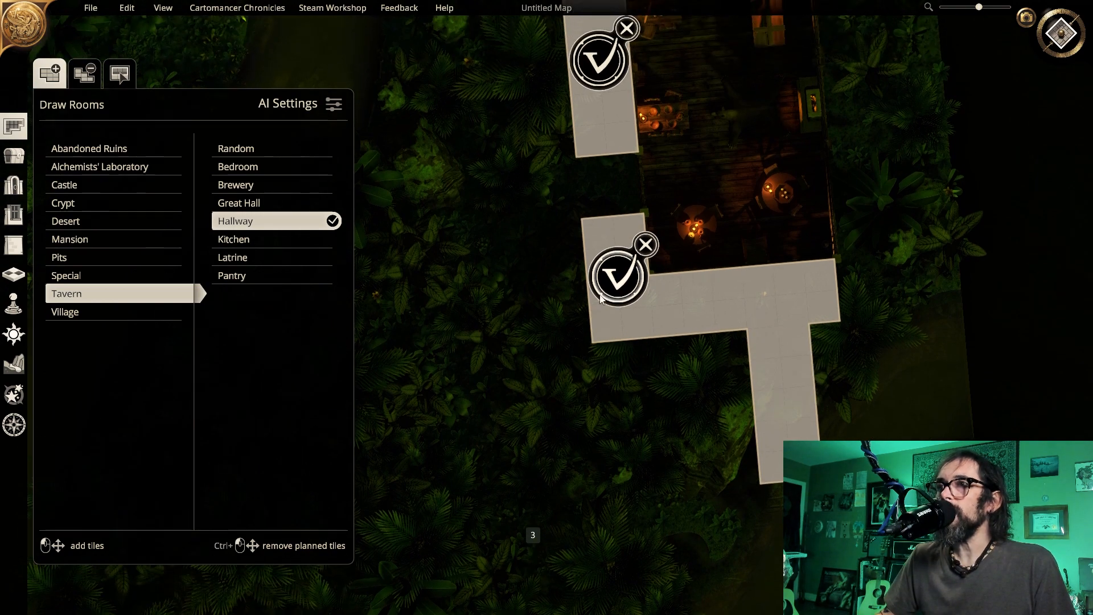
# Extend the western hallway plan west, well past the hall's southwest corner
pyautogui.press('a')
pyautogui.press('e')
pyautogui.press('a')
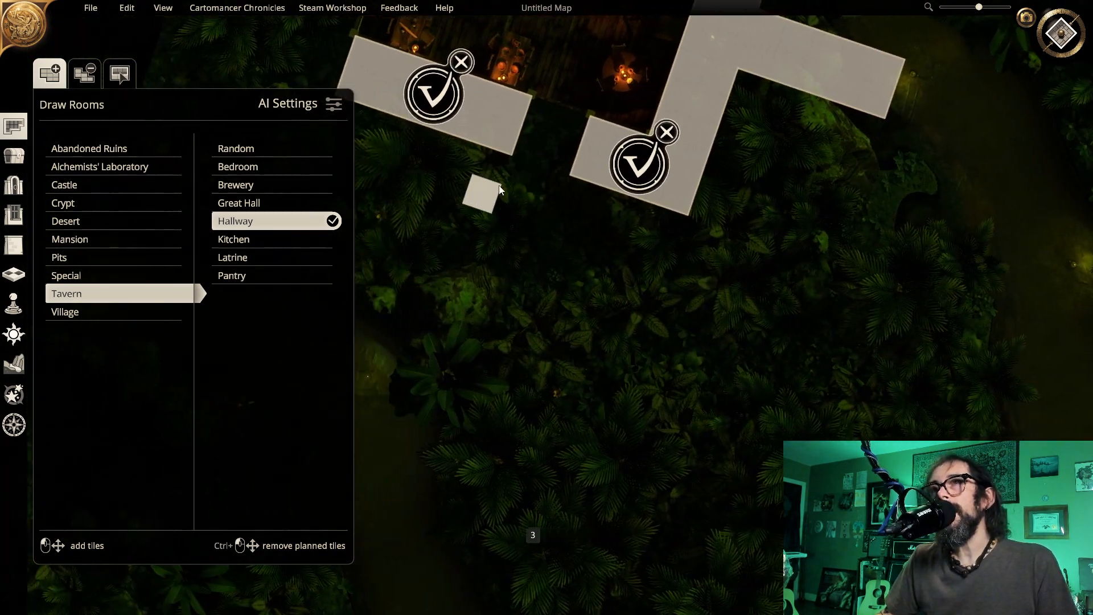
pyautogui.press('w')
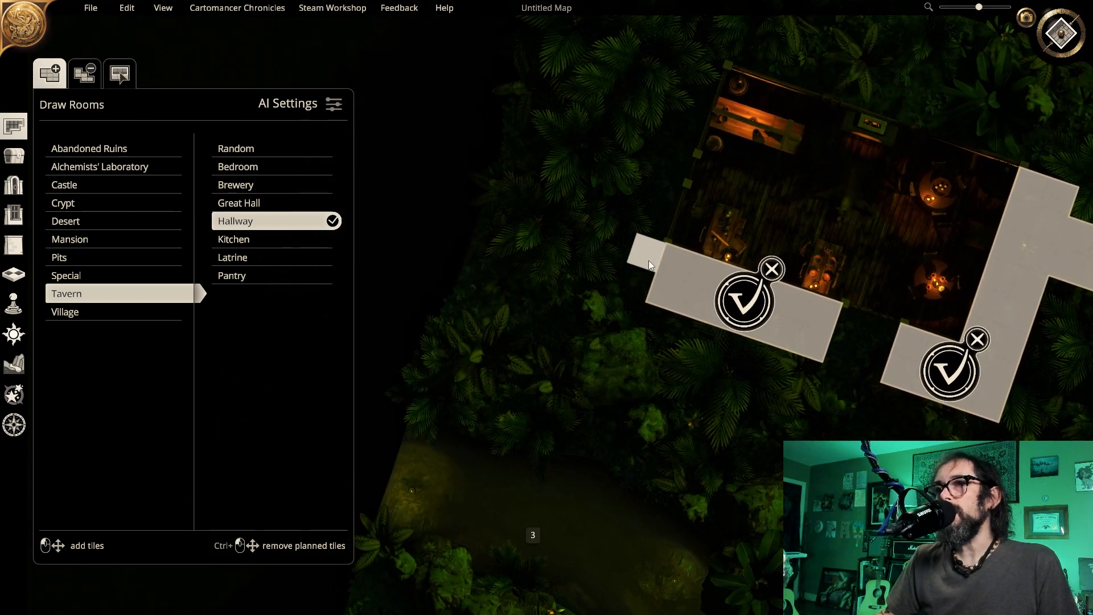
pyautogui.moveTo(648, 260); pyautogui.dragTo(493, 230)
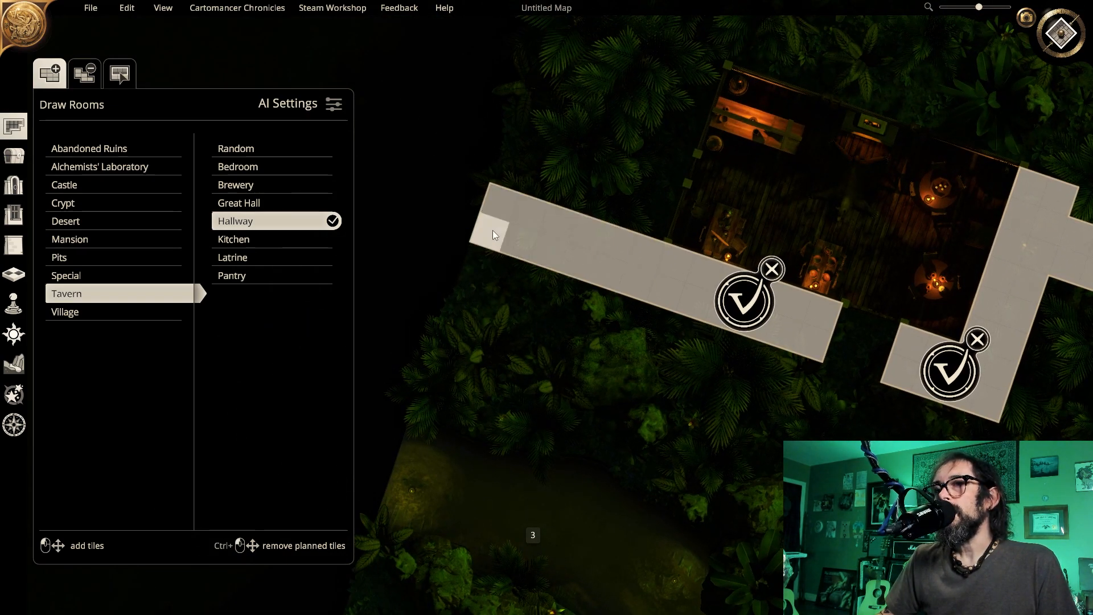
# Build the planned hallway rooms on the east and west sides of the double door
pyautogui.press('e')
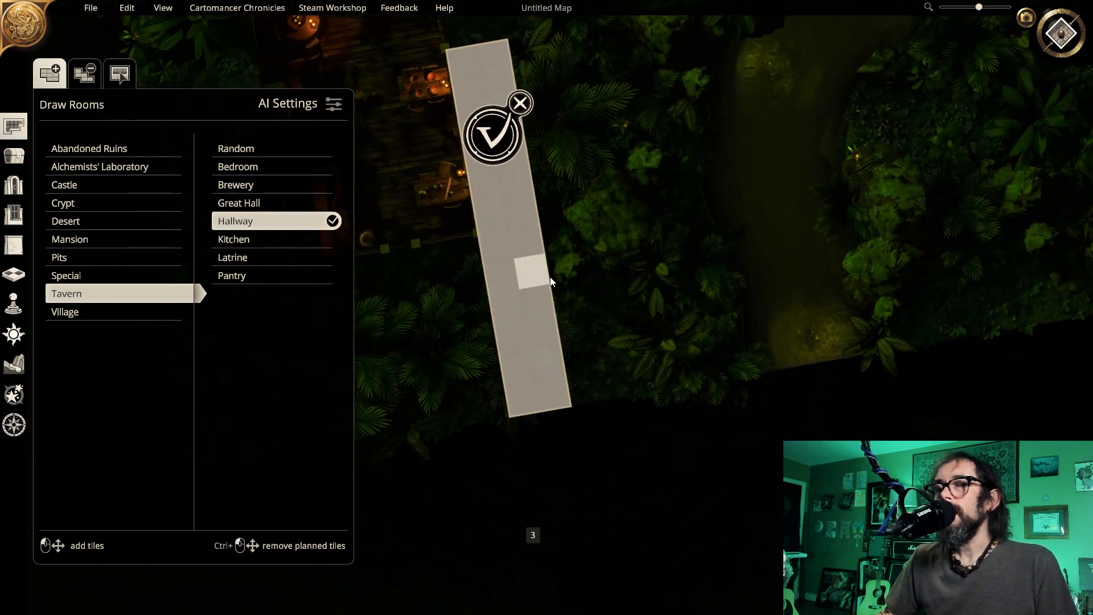
pyautogui.press('a')
pyautogui.press('s')
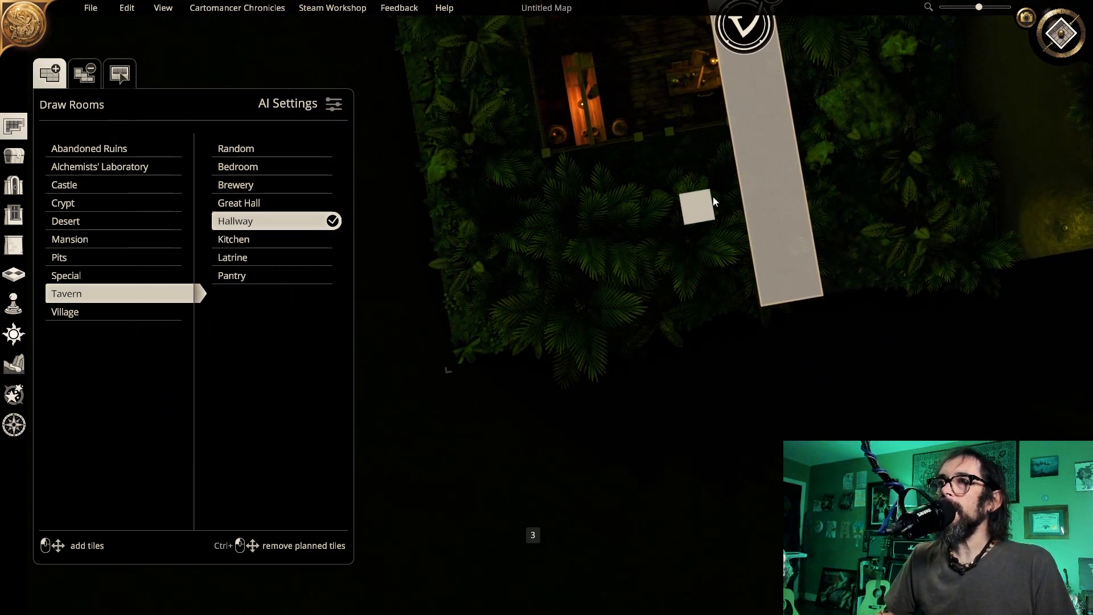
pyautogui.press('w')
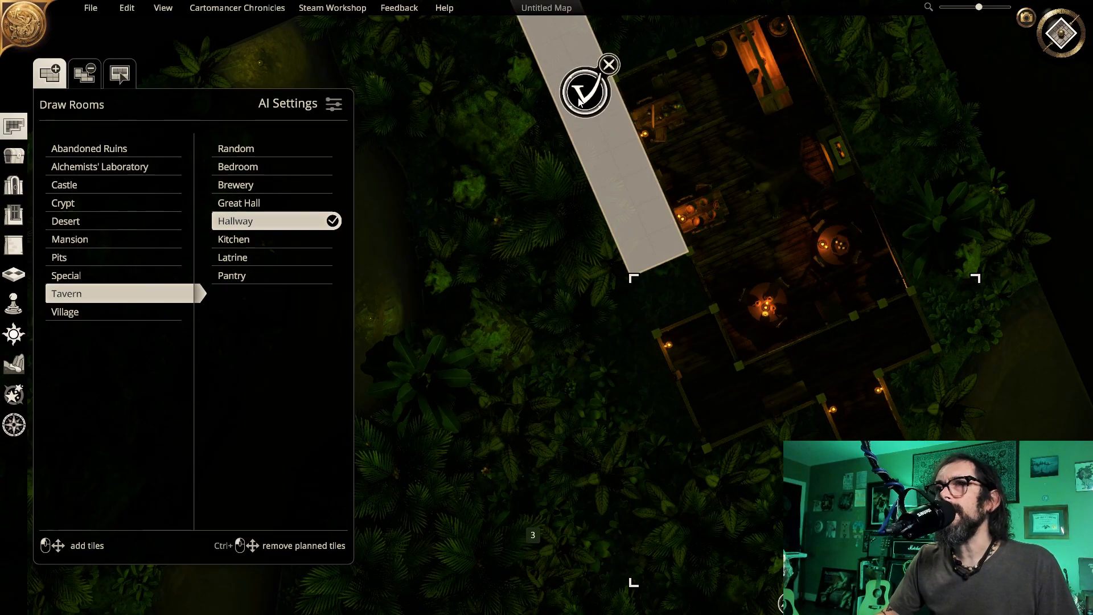
pyautogui.click(579, 101)
# Replace all walls of the eastern hallway with the pointed wooden stake fence
pyautogui.click(1052, 48)
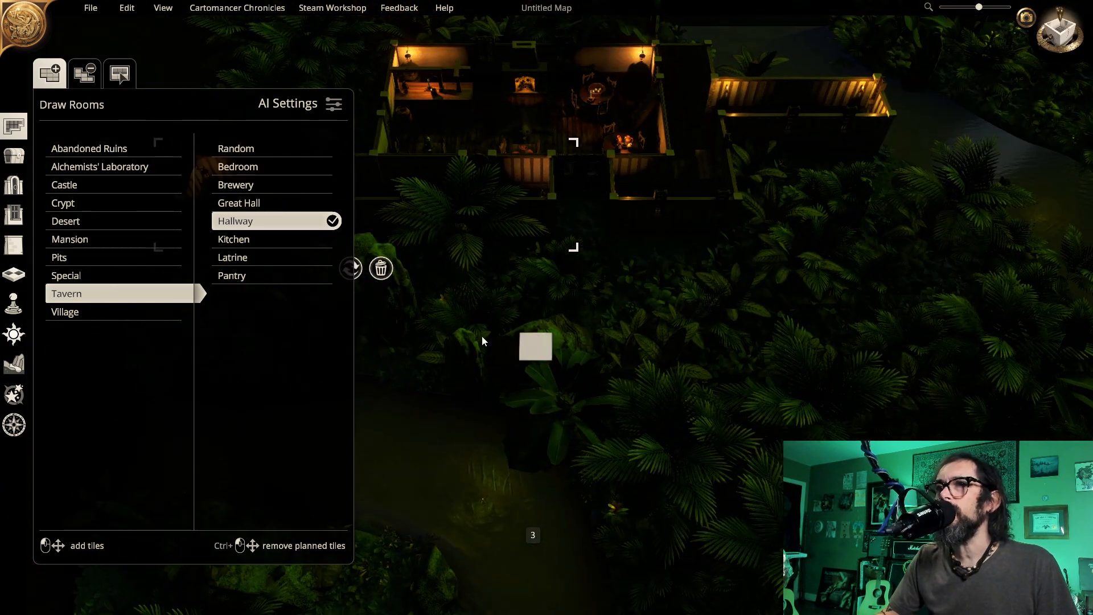
pyautogui.click(20, 248)
pyautogui.click(59, 405)
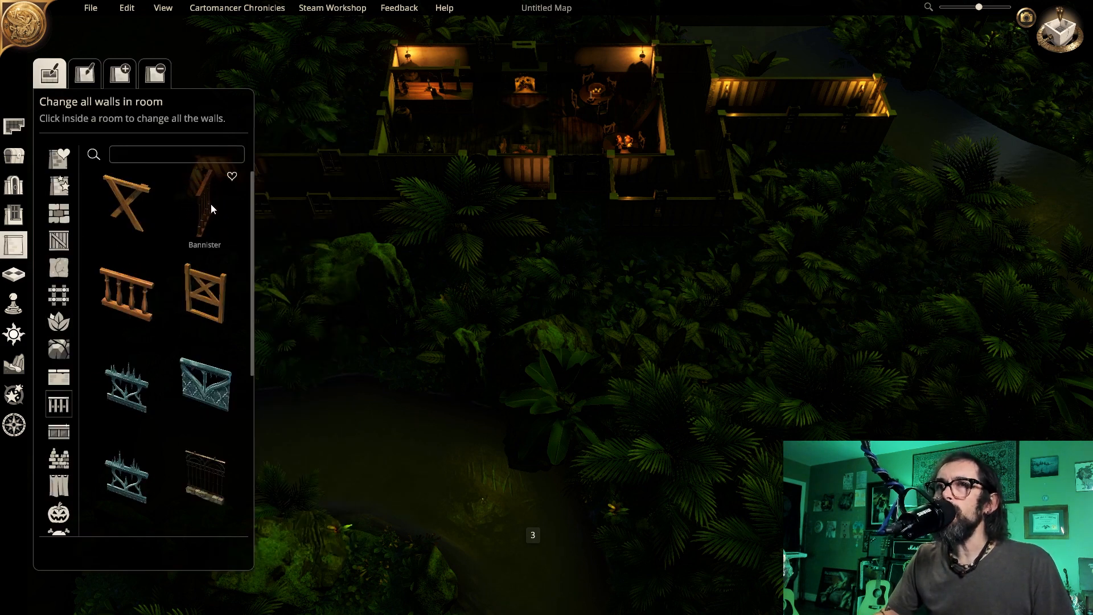
pyautogui.scroll(-5, 212, 209)
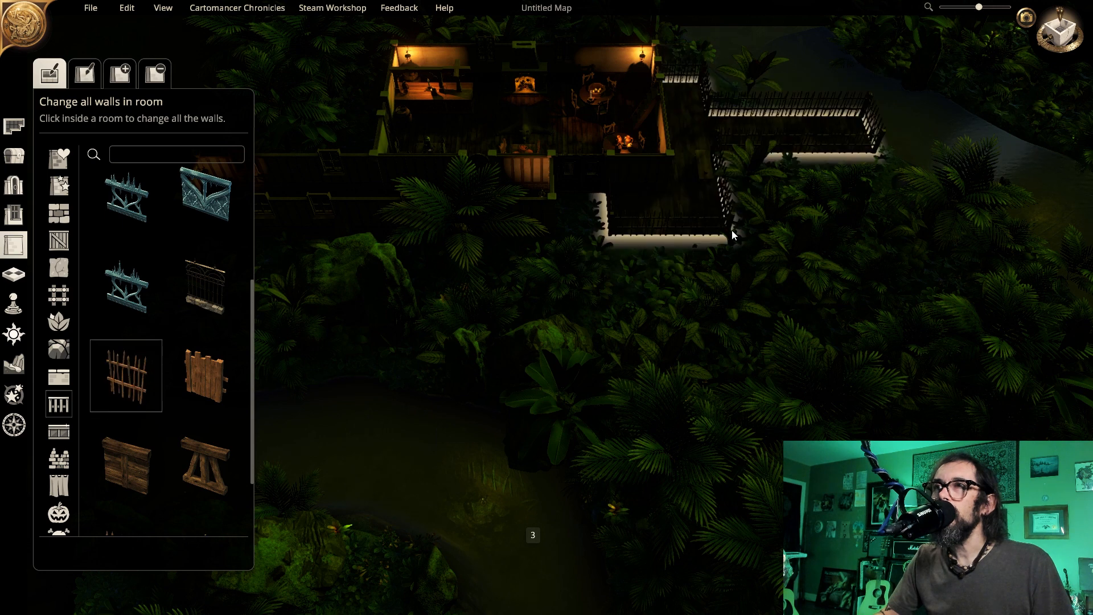
pyautogui.click(732, 230)
pyautogui.scroll(-1, 206, 461)
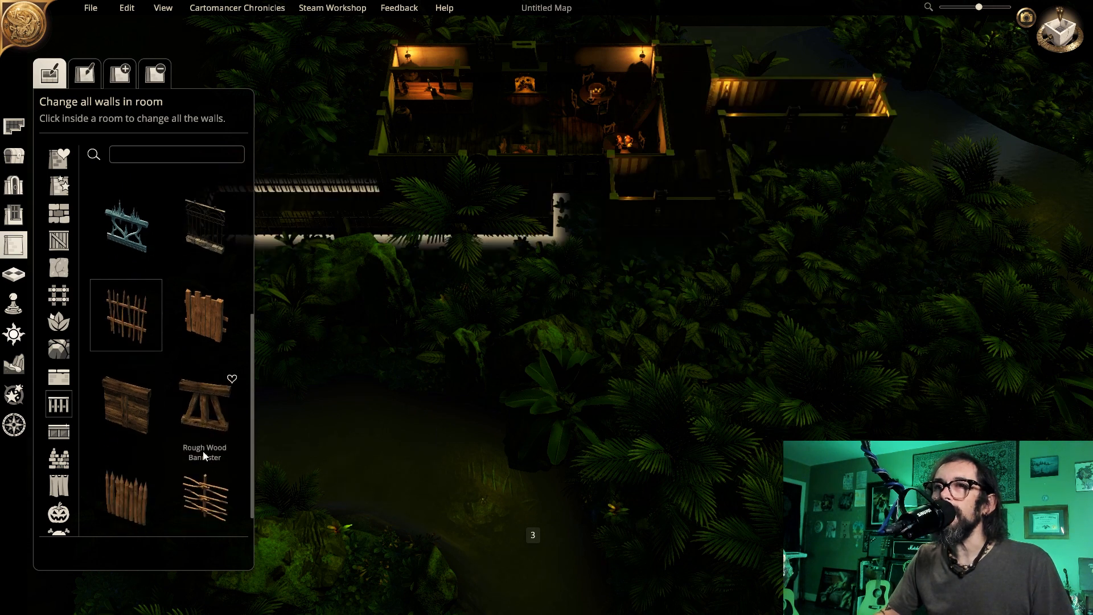
pyautogui.click(154, 499)
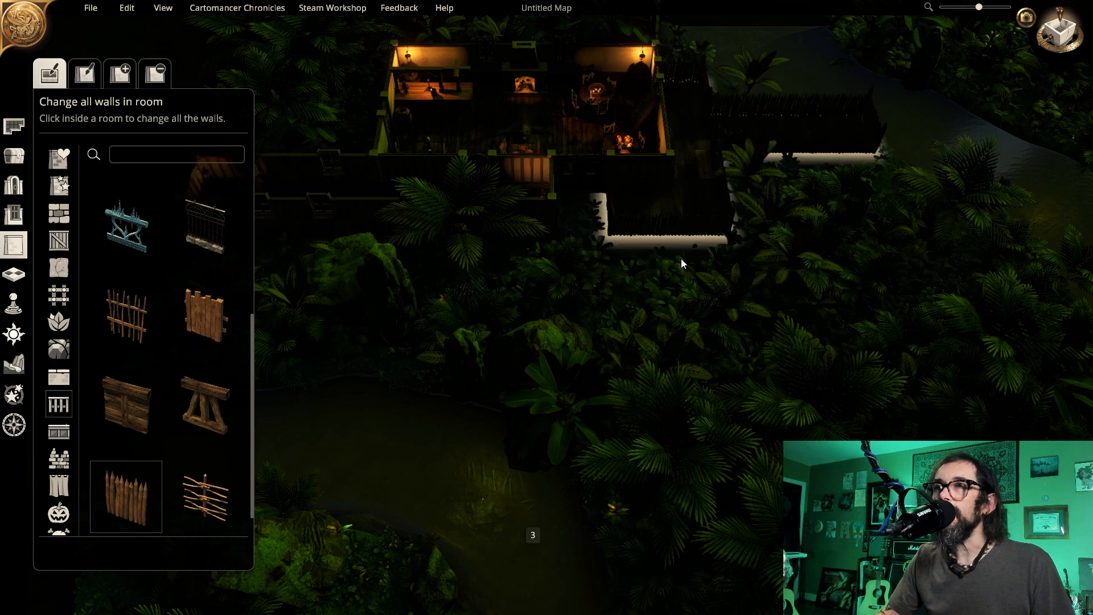
pyautogui.click(682, 260)
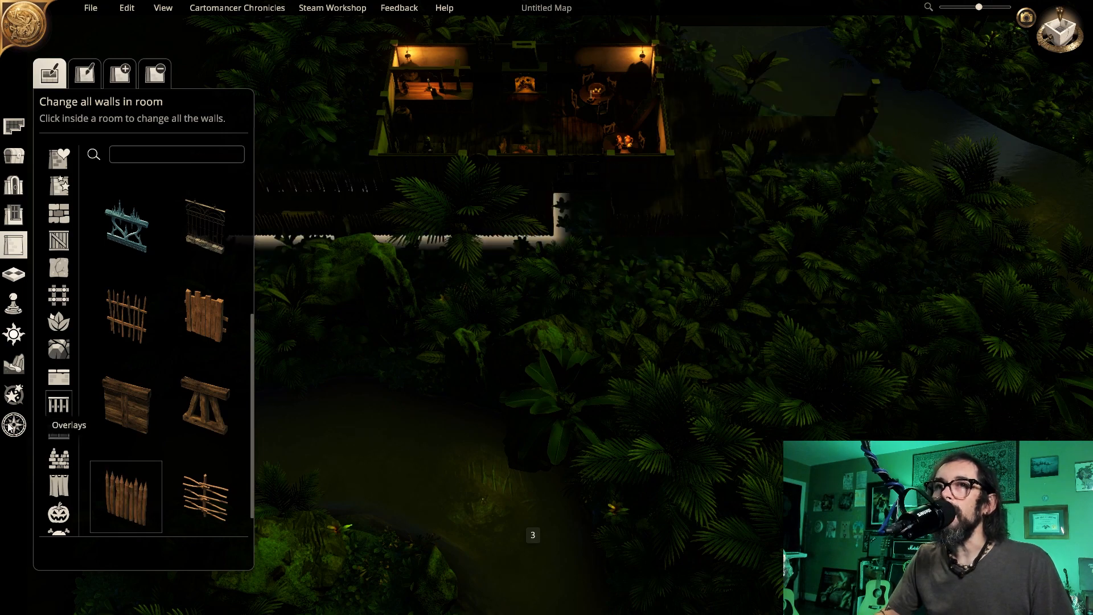
# Change the map lighting to the daytime preset and check the fenced eastern deck
pyautogui.click(14, 334)
pyautogui.click(124, 270)
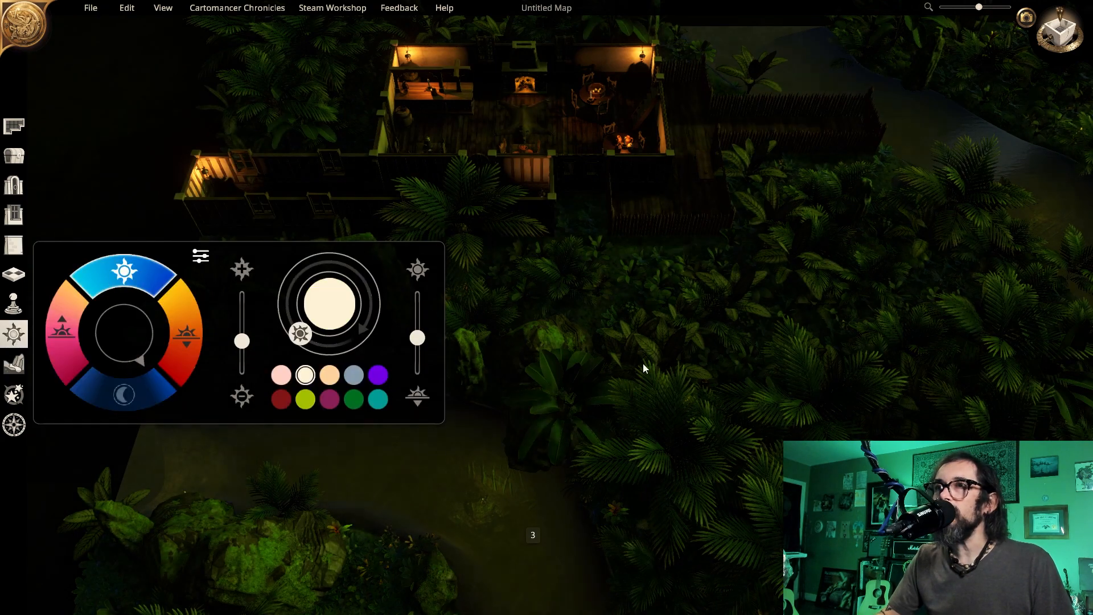
pyautogui.scroll(5, 732, 394)
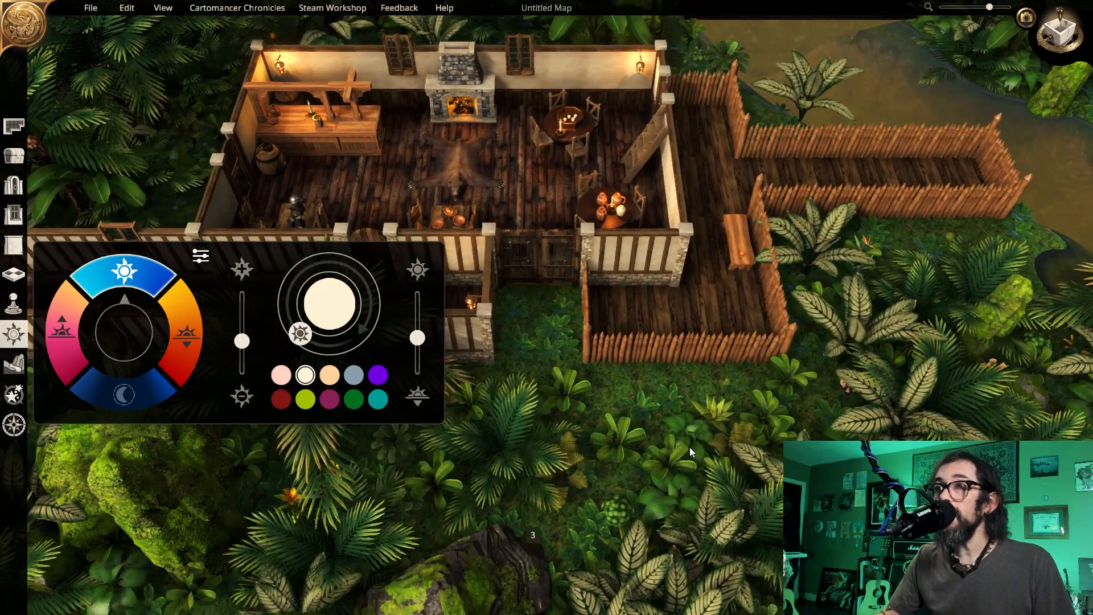
pyautogui.press('d')
pyautogui.press('w')
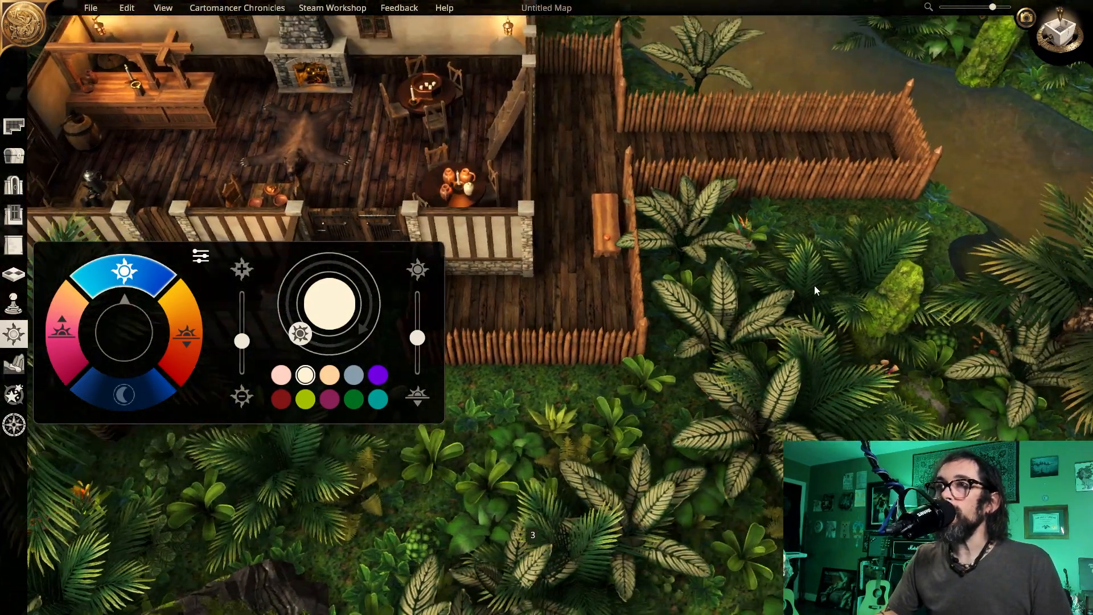
pyautogui.press('s')
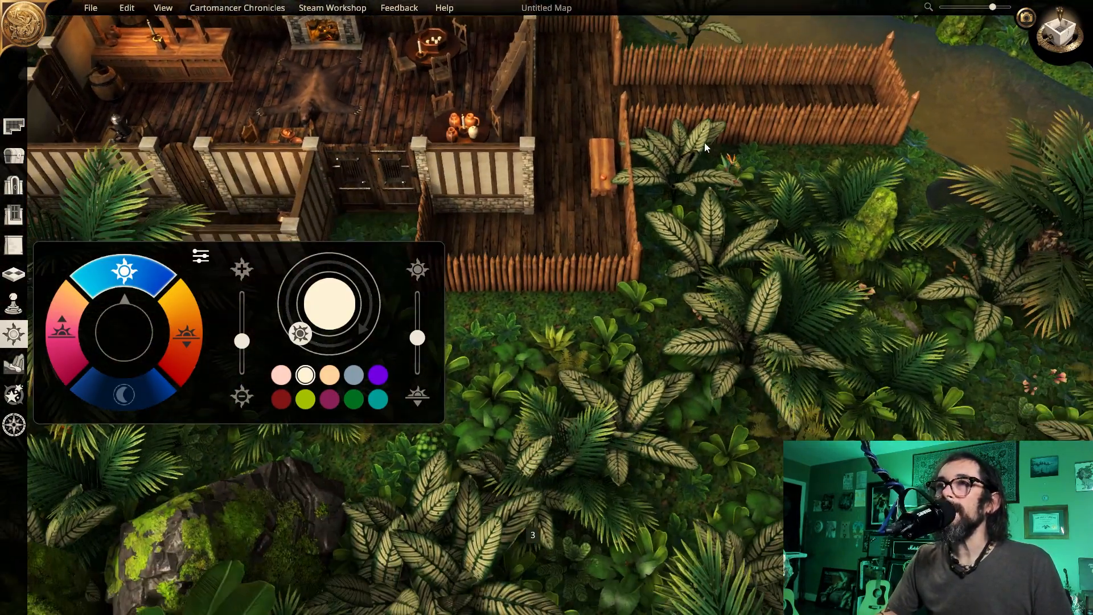
pyautogui.press('a')
pyautogui.press('a')
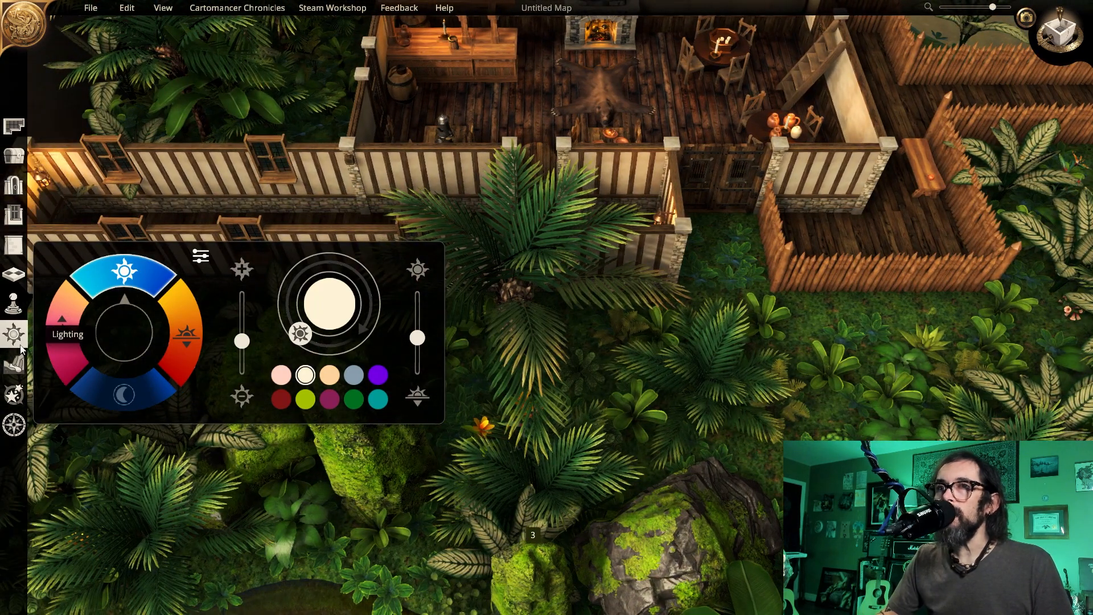
# Replace all walls of the western hallway with the same pointed wooden stake fence
pyautogui.click(14, 245)
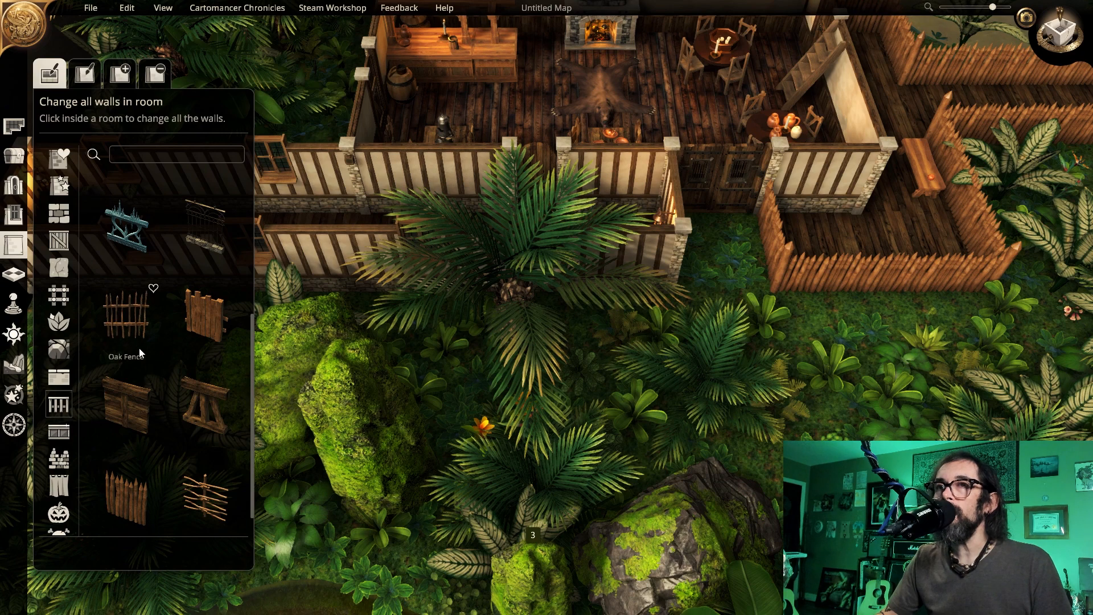
pyautogui.click(126, 493)
pyautogui.click(426, 412)
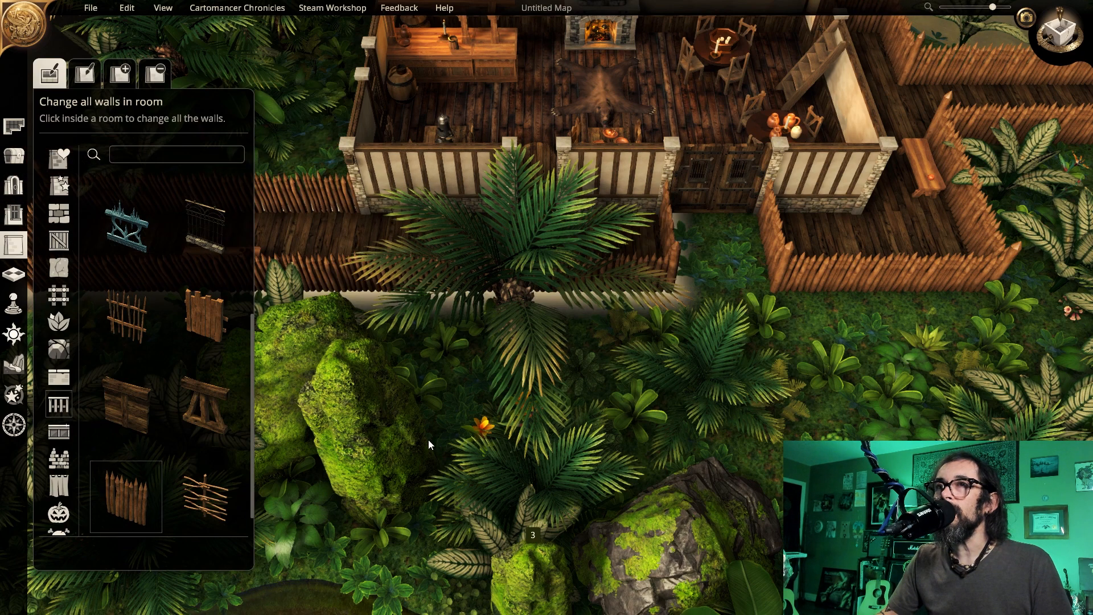
pyautogui.press('a')
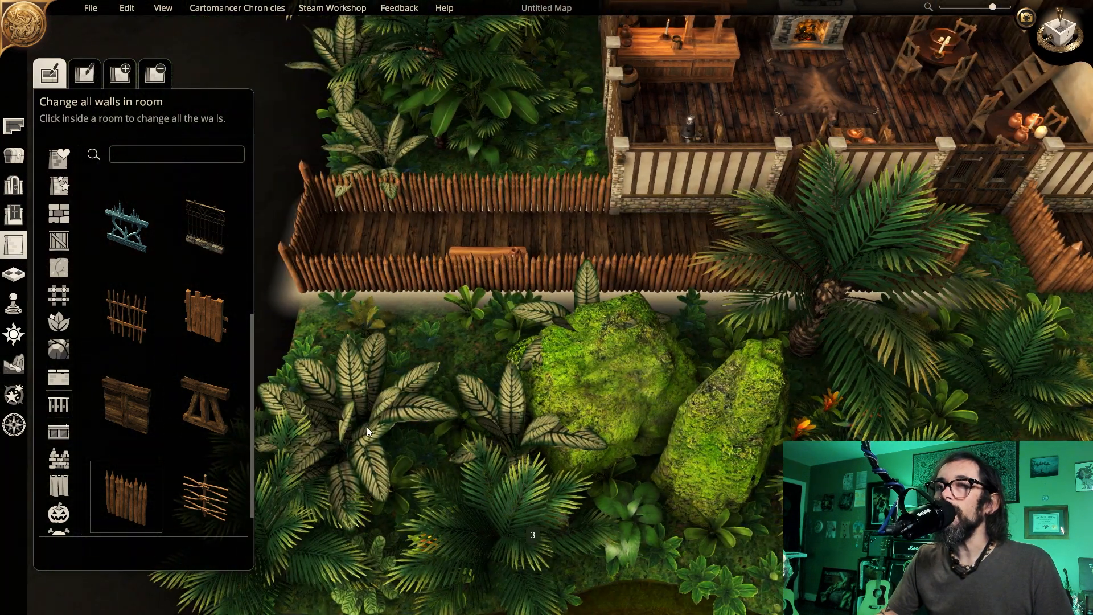
pyautogui.click(367, 426)
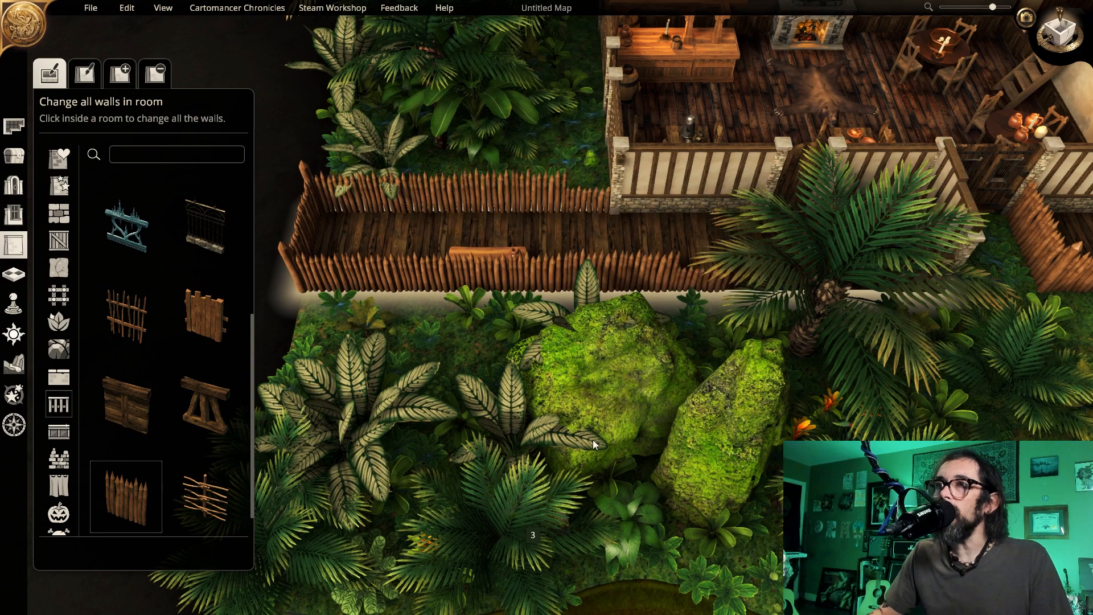
# Lower the terrain around the outer end of the eastern deck's branch so the river water surrounds it like a jetty
pyautogui.press('d')
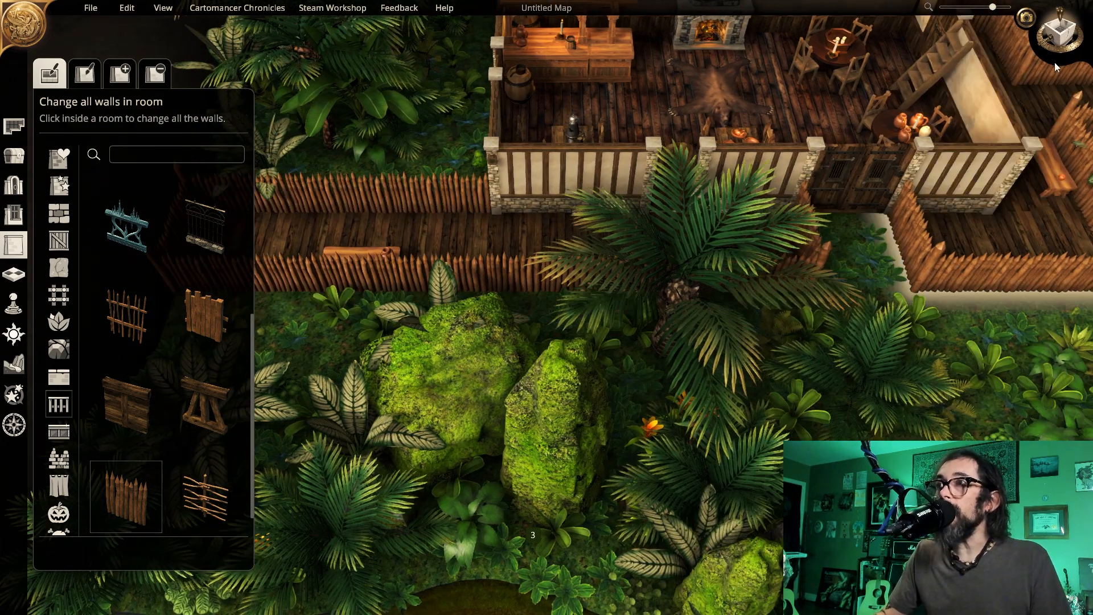
pyautogui.click(1060, 34)
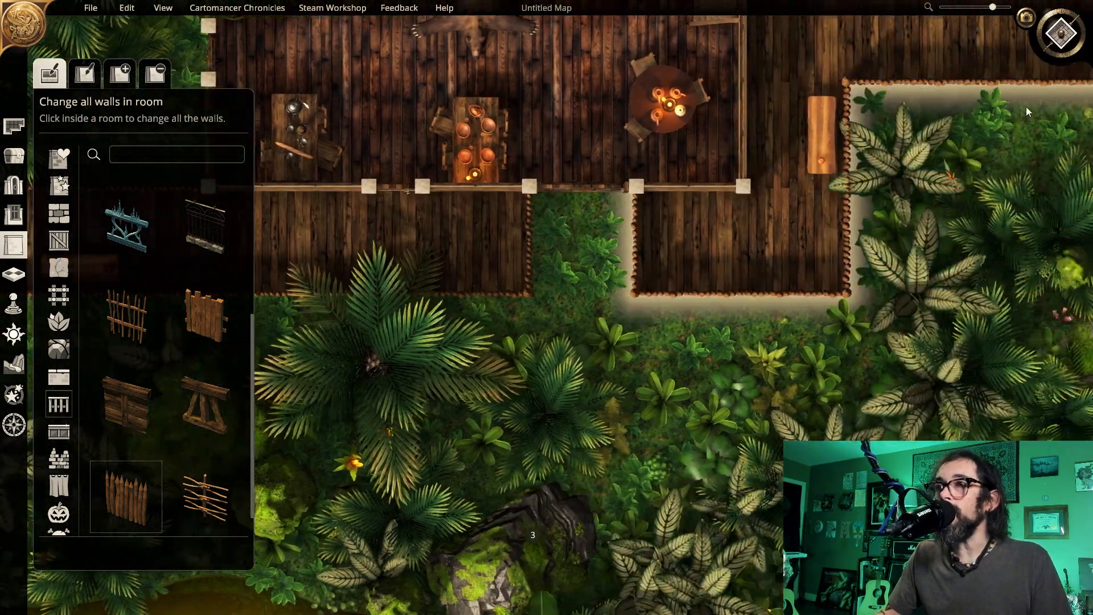
pyautogui.press('w')
pyautogui.press('d')
pyautogui.press('d')
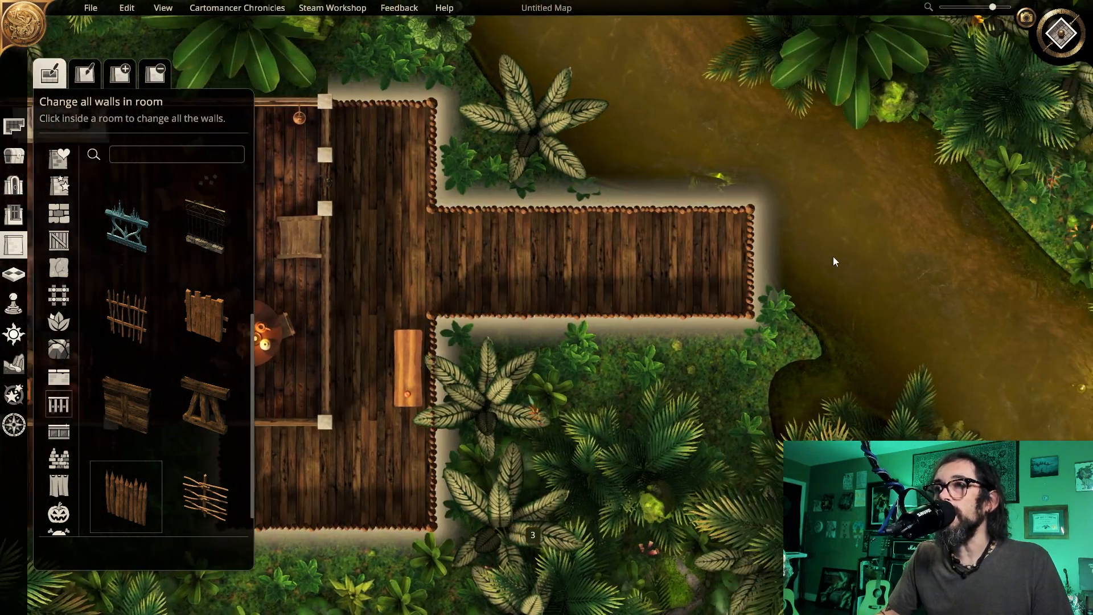
pyautogui.press('s')
pyautogui.click(13, 365)
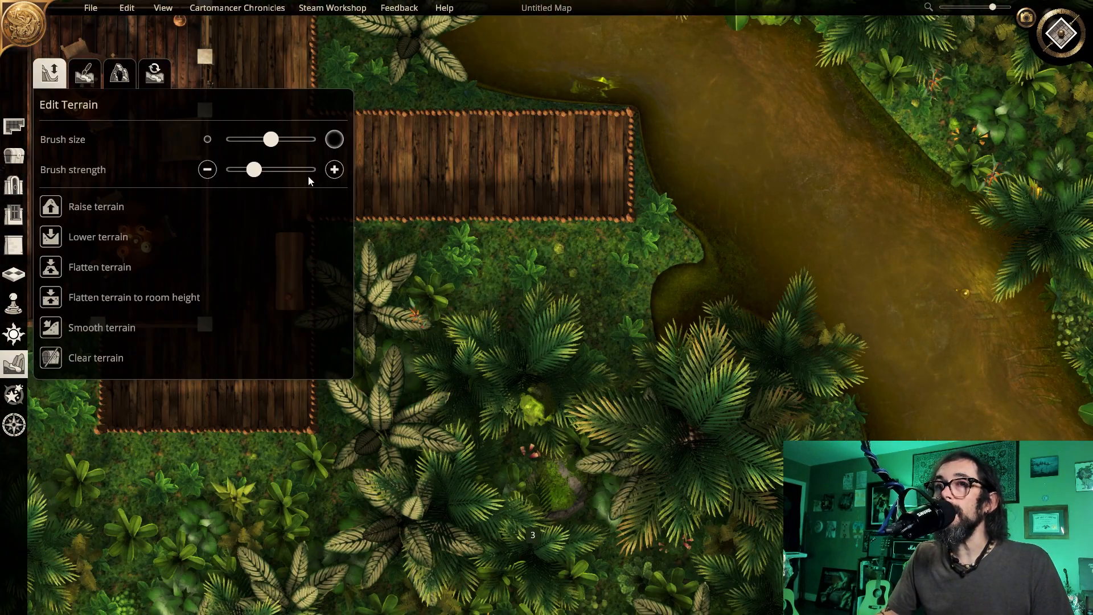
pyautogui.click(51, 237)
pyautogui.press('a')
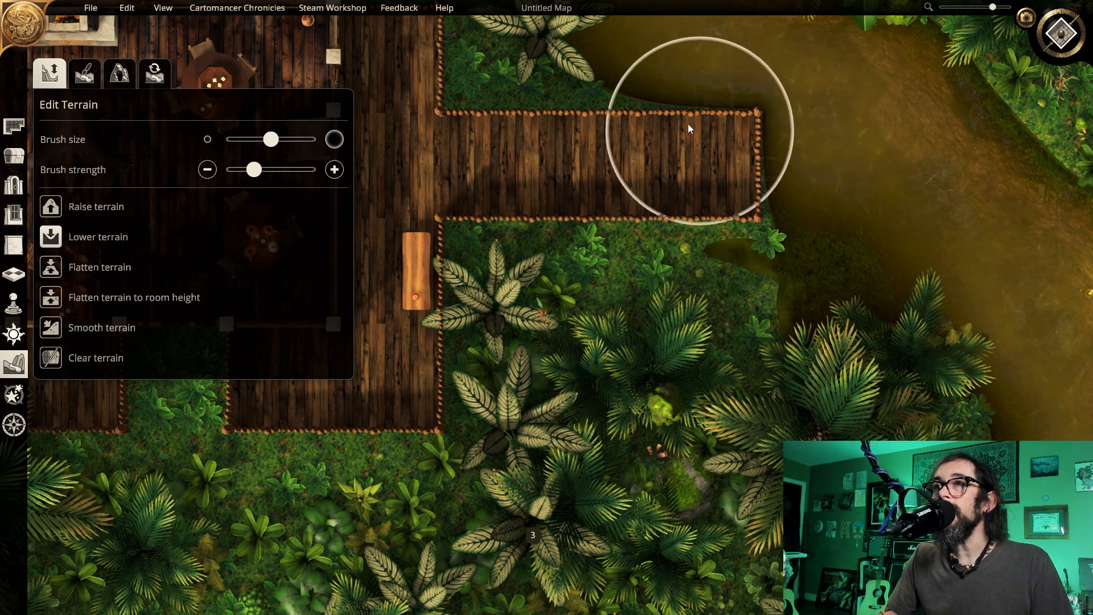
pyautogui.moveTo(699, 134)
pyautogui.mouseDown()
pyautogui.moveTo(771, 195)
pyautogui.moveTo(869, 237)
pyautogui.moveTo(619, 96)
pyautogui.moveTo(669, 158)
pyautogui.moveTo(745, 168)
pyautogui.mouseUp()
pyautogui.press('d')
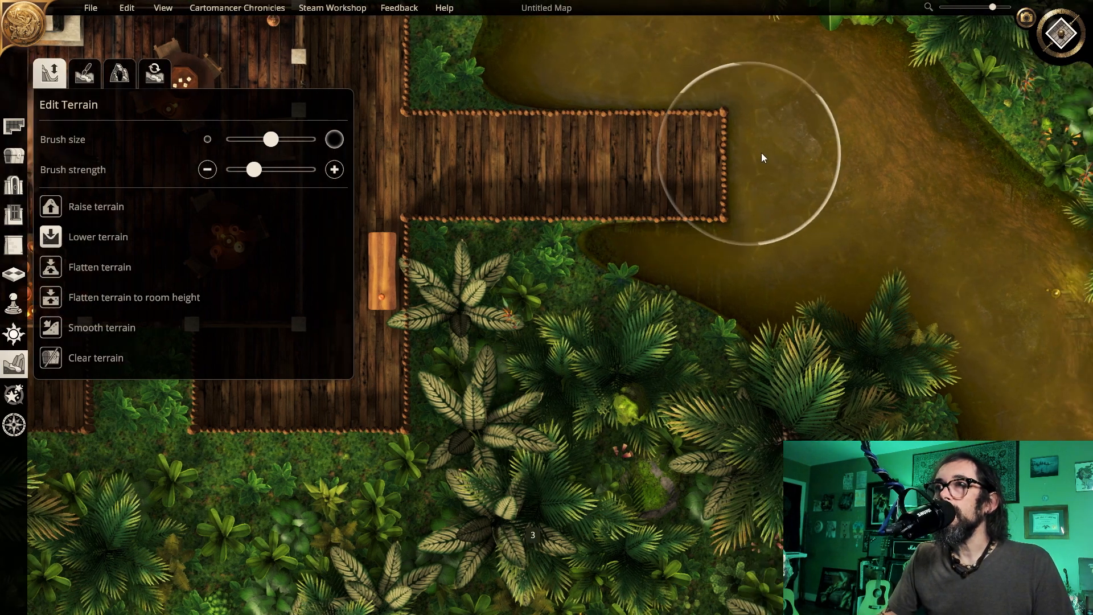
# Search the objects for "fishing" and place one rod on the eastern deck's bench and the other near the jetty's end
pyautogui.press('w')
pyautogui.press('a')
pyautogui.press('s')
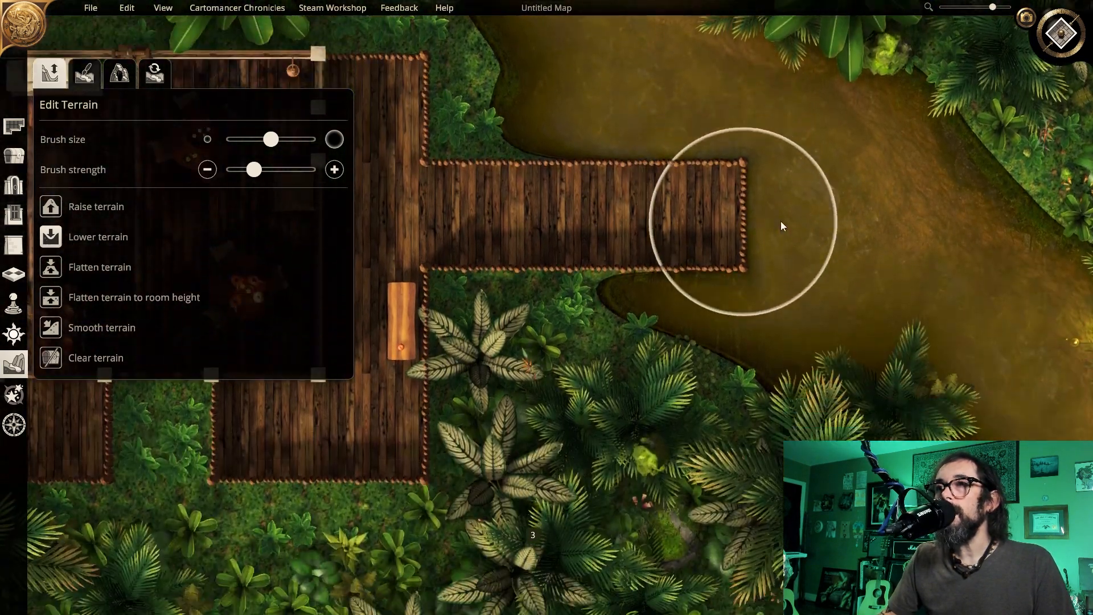
pyautogui.press('d')
pyautogui.click(14, 155)
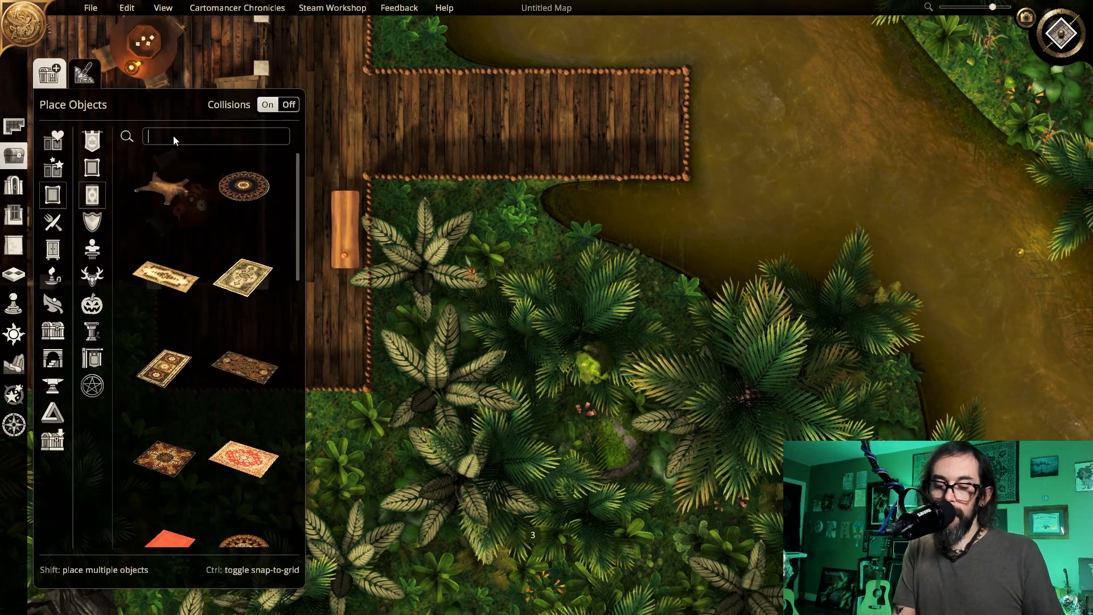
pyautogui.click(174, 137)
pyautogui.write('fishing')
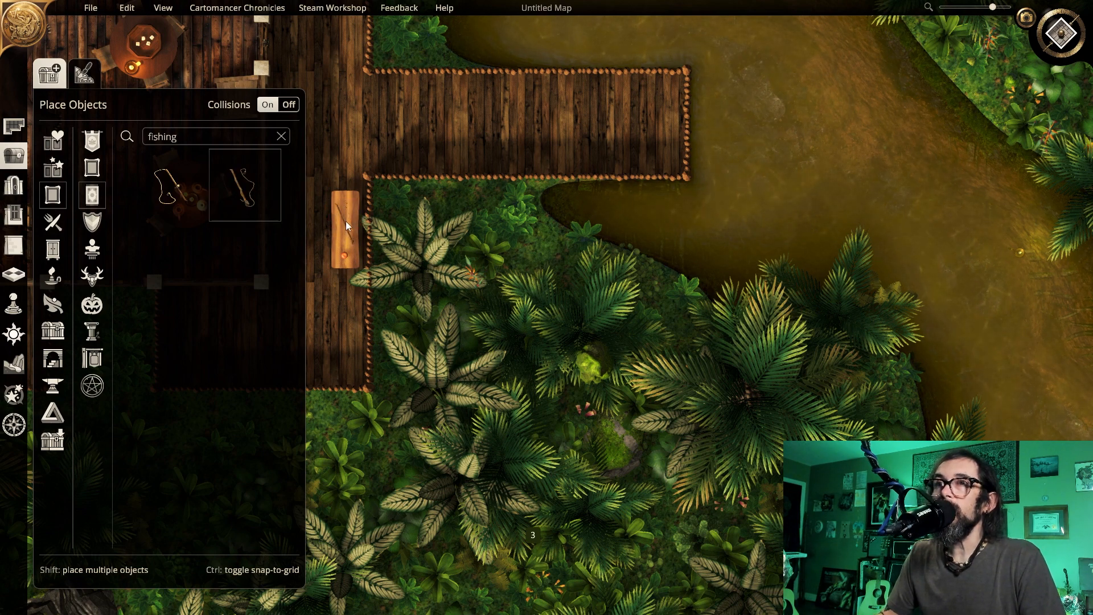
pyautogui.click(346, 224)
pyautogui.click(168, 185)
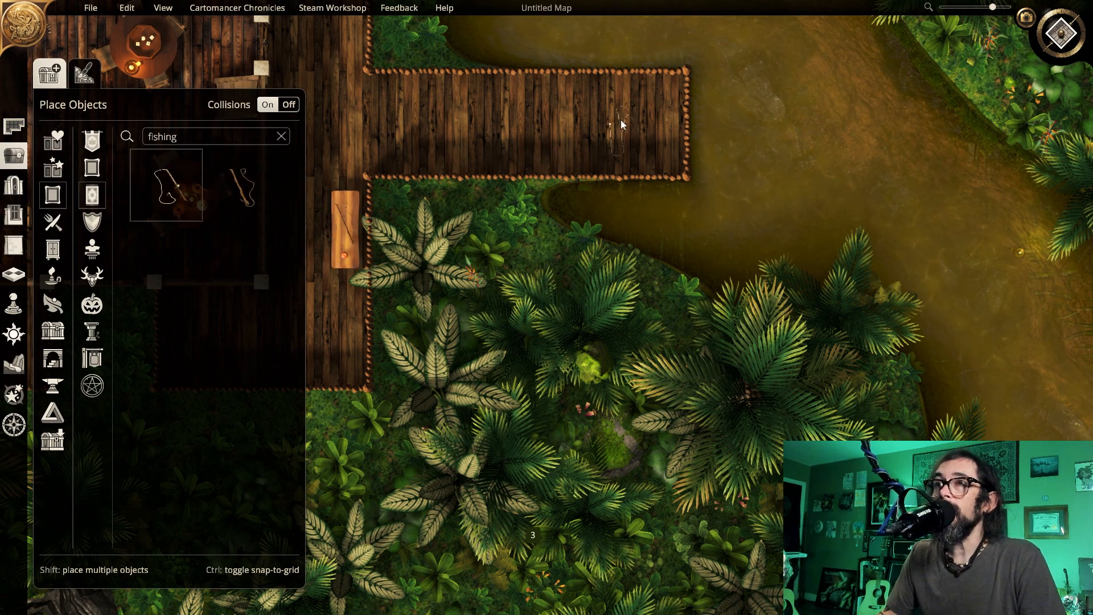
pyautogui.click(652, 113)
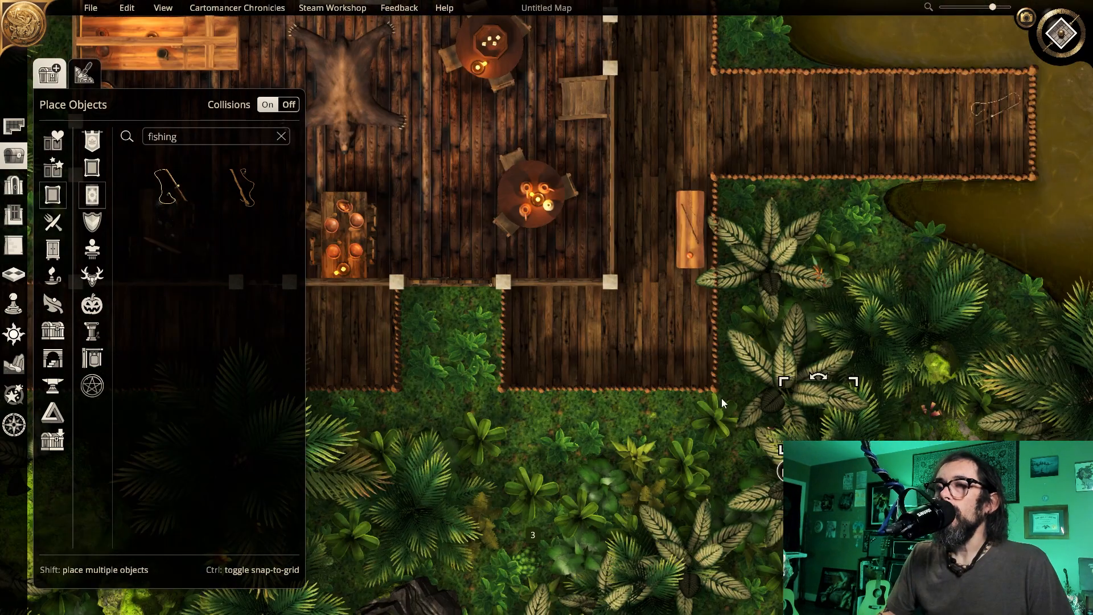
# Add a Tavern Bedroom of about five by four tiles between the hall's west wall and the western deck
pyautogui.press('a')
pyautogui.press('s')
pyautogui.press('a')
pyautogui.press('w')
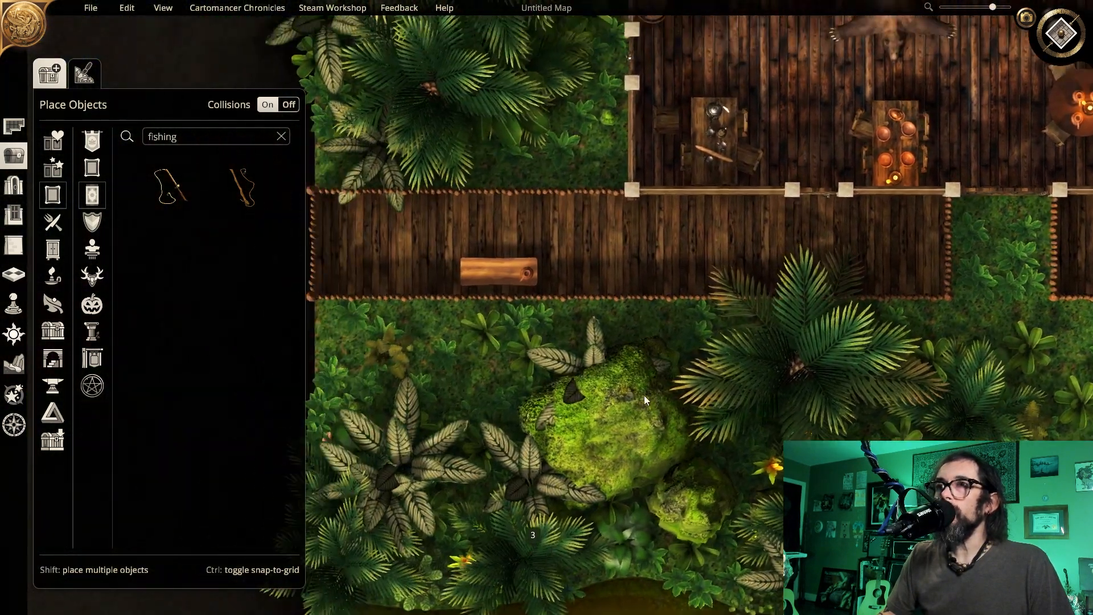
pyautogui.click(17, 127)
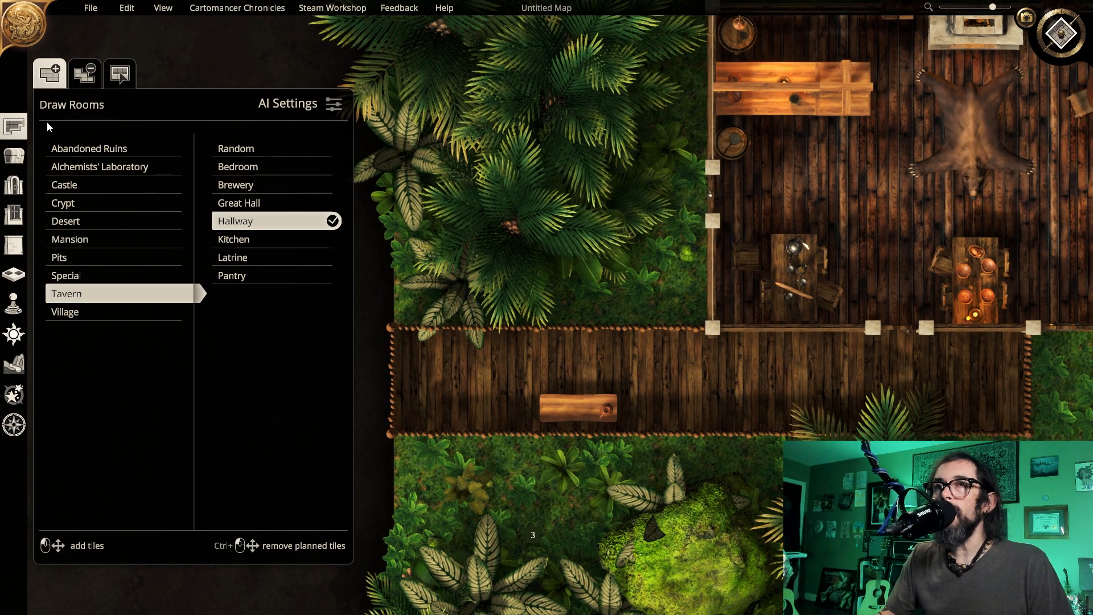
pyautogui.click(251, 167)
pyautogui.moveTo(646, 259); pyautogui.dragTo(490, 154)
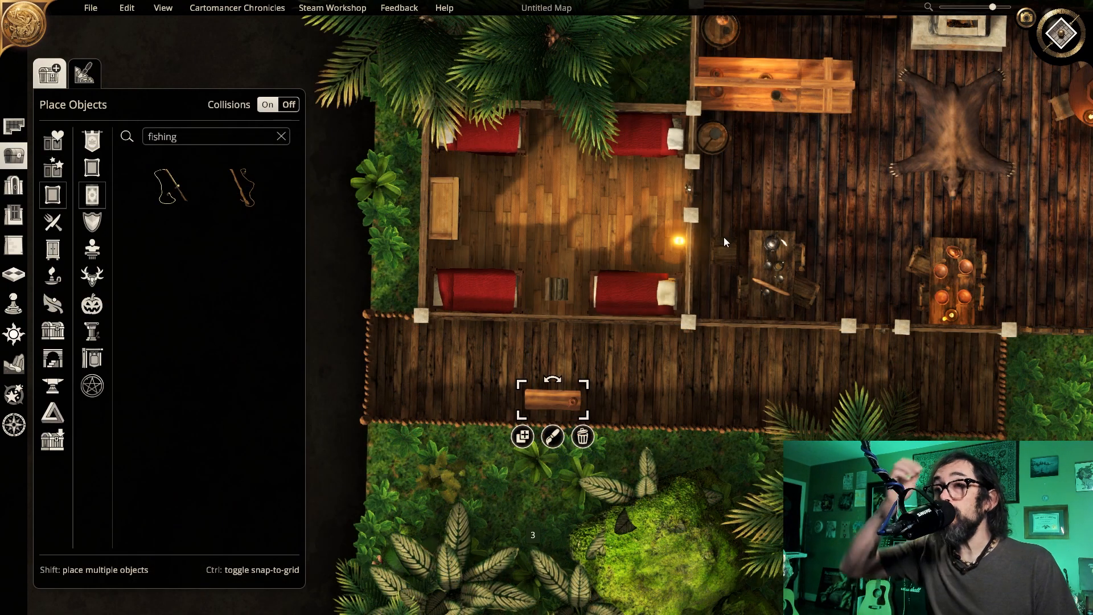
# Look over the new bedroom, the tavern hall and the fenced decks from above
pyautogui.press('d')
pyautogui.press('w')
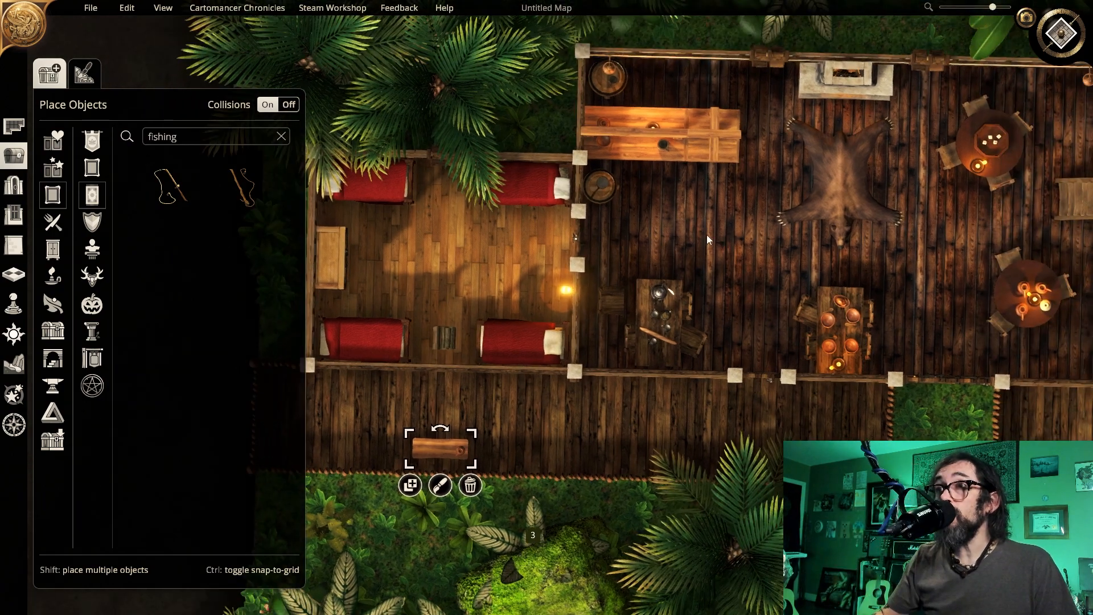
pyautogui.press('a')
pyautogui.press('w')
pyautogui.press('d')
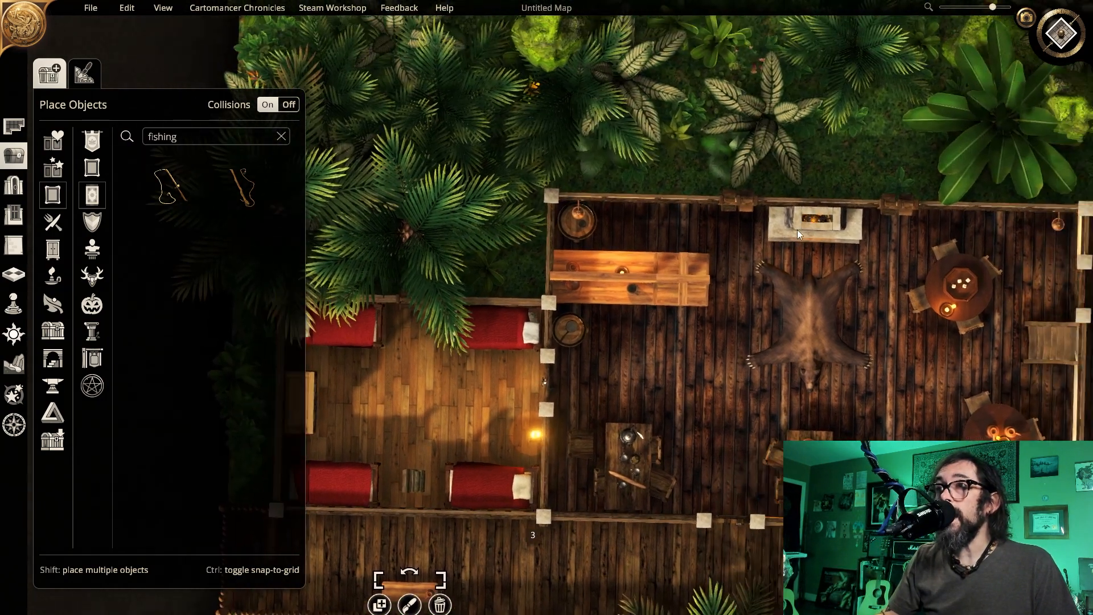
pyautogui.press('a')
pyautogui.press('s')
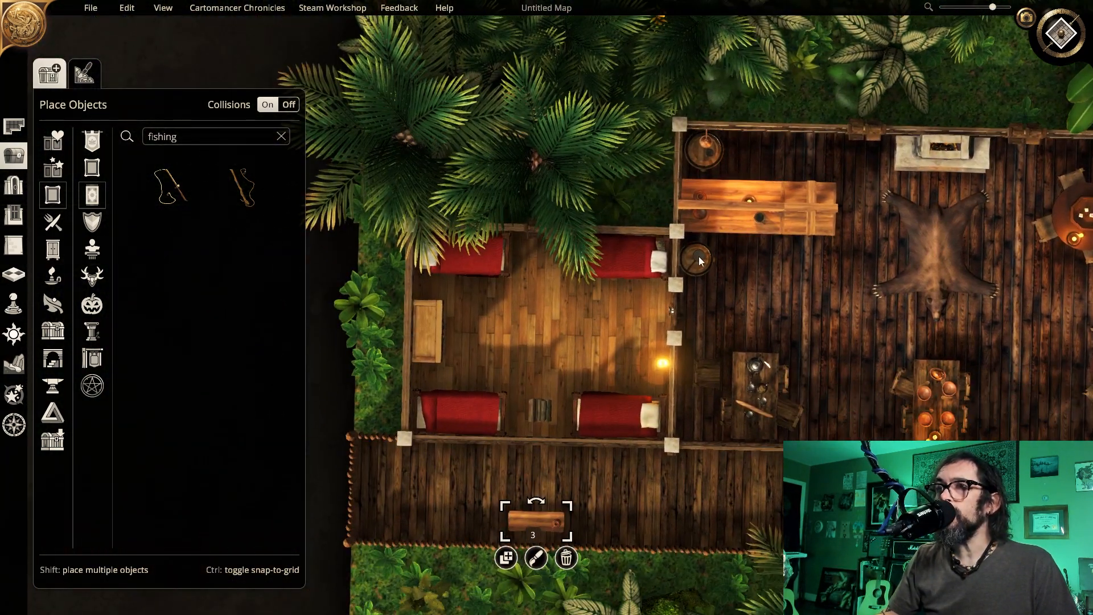
pyautogui.press('d')
pyautogui.press('s')
pyautogui.press('d')
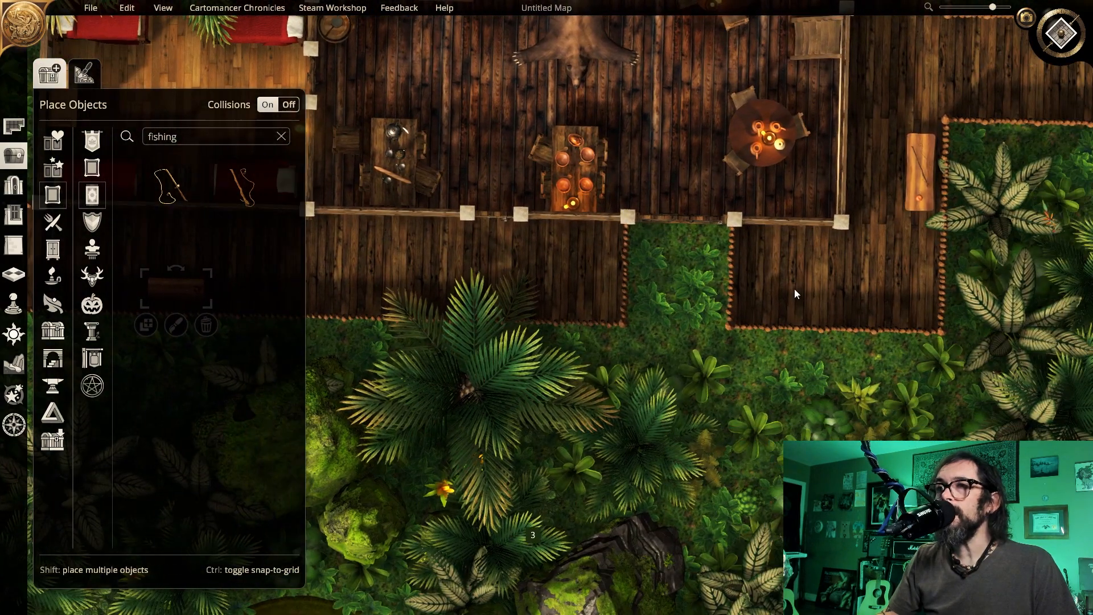